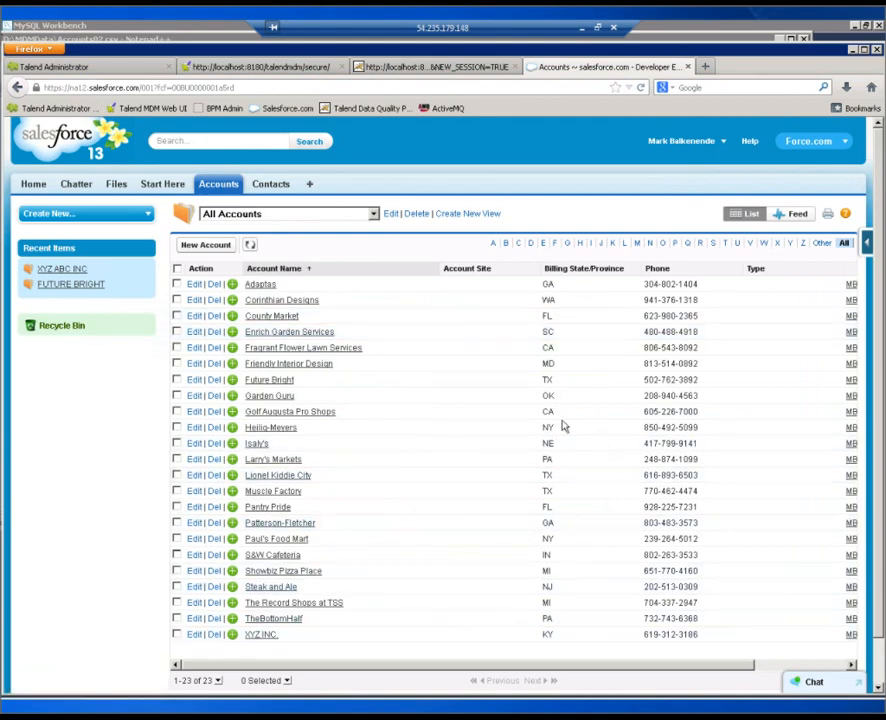
Step: Look over the source accounts in Accounts02.csv in Notepad++ and the dstar_crm.account table in MySQL Workbench, and return to Firefox
key("alt+Tab")
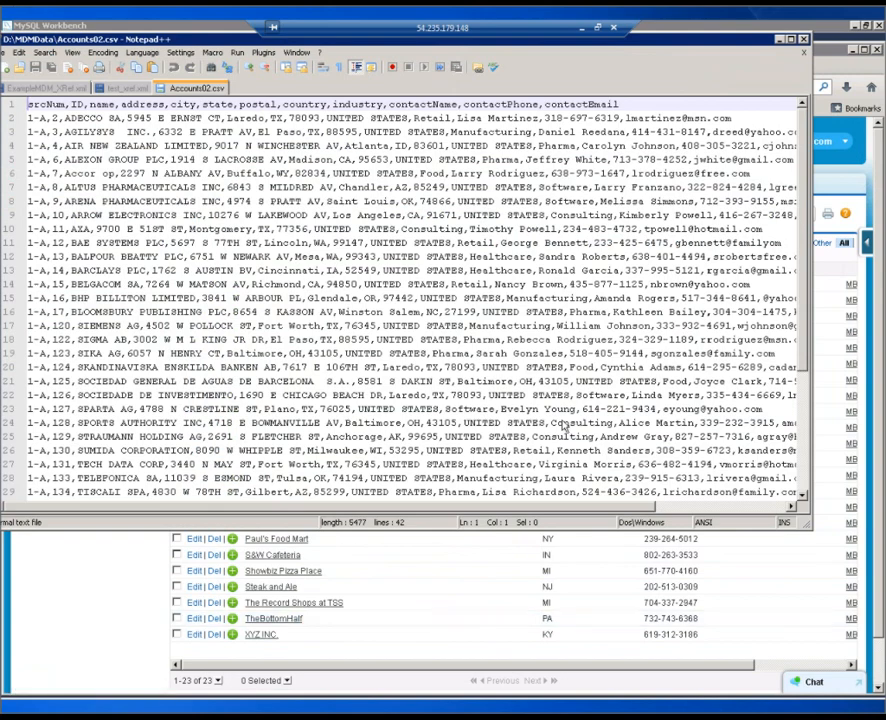
key("alt+Tab")
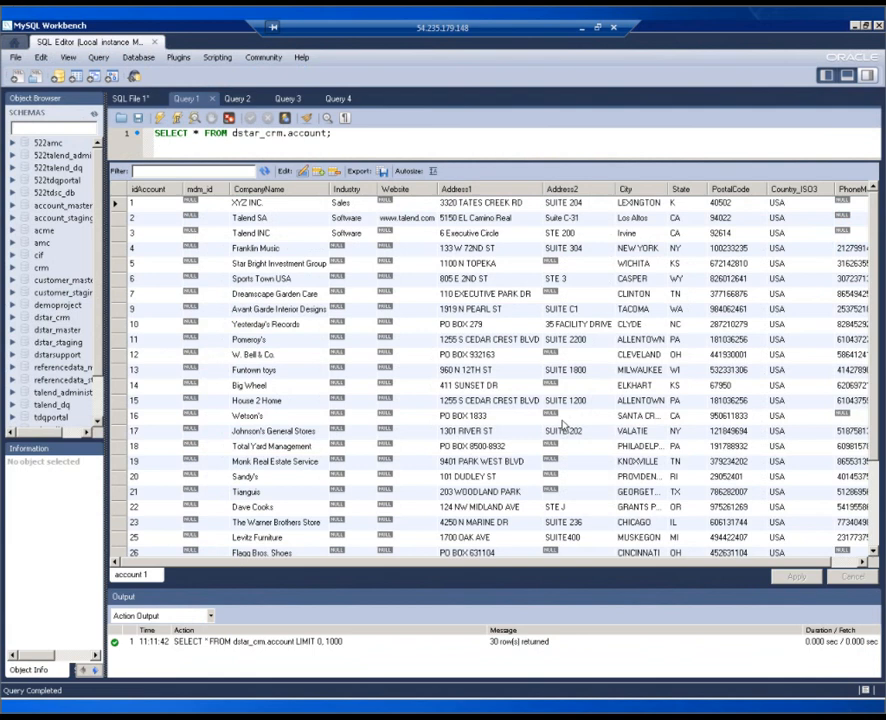
key("alt+Tab")
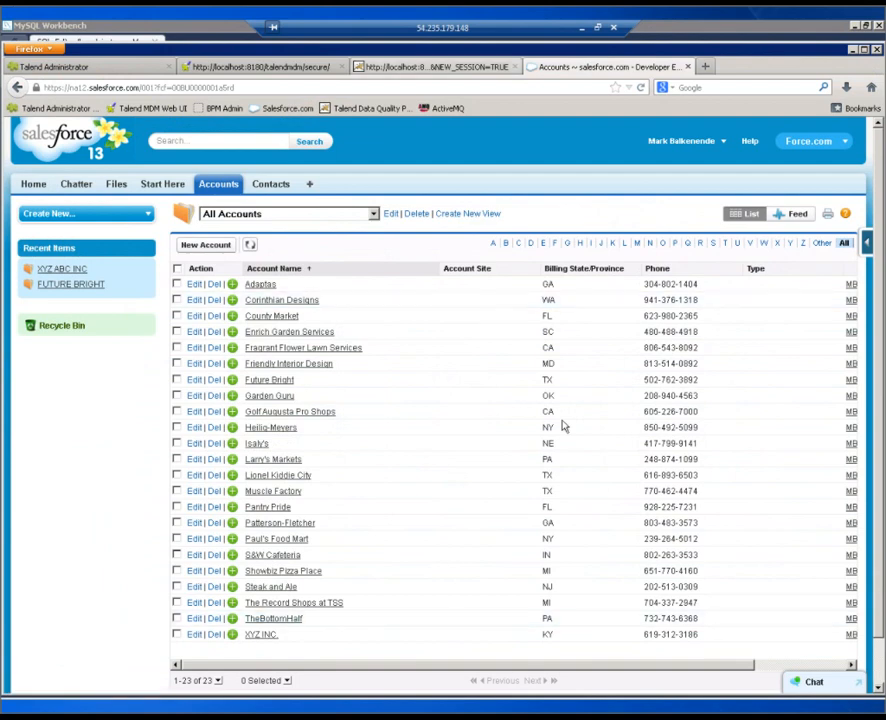
Step: Examine the Account_PreCleanse report in the Talend Data Quality portal for the recNum, name, address and city columns
key("ctrl+Page_Up")
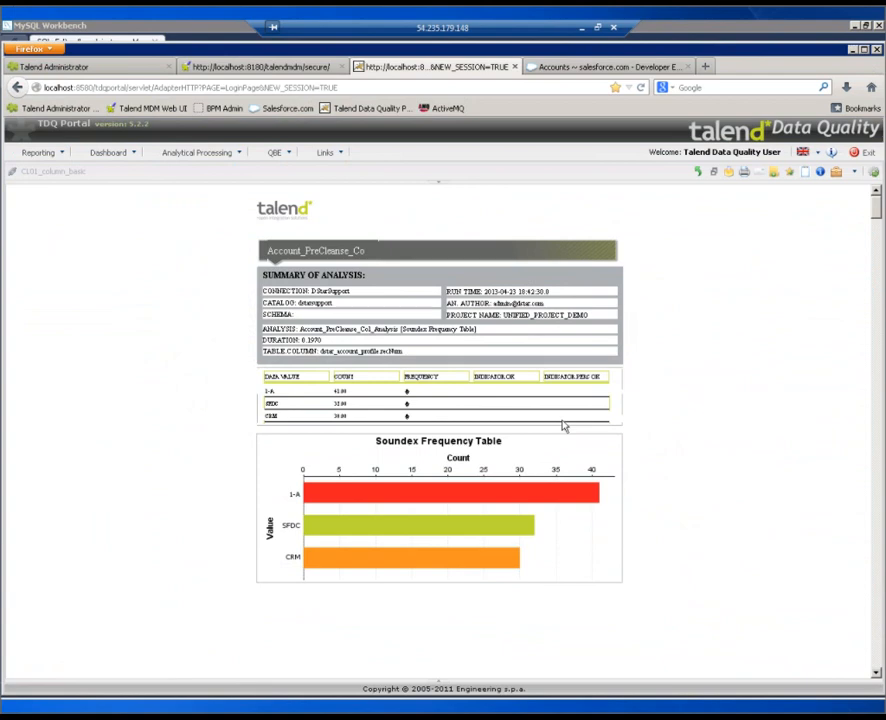
scroll(563, 426, "down", 2)
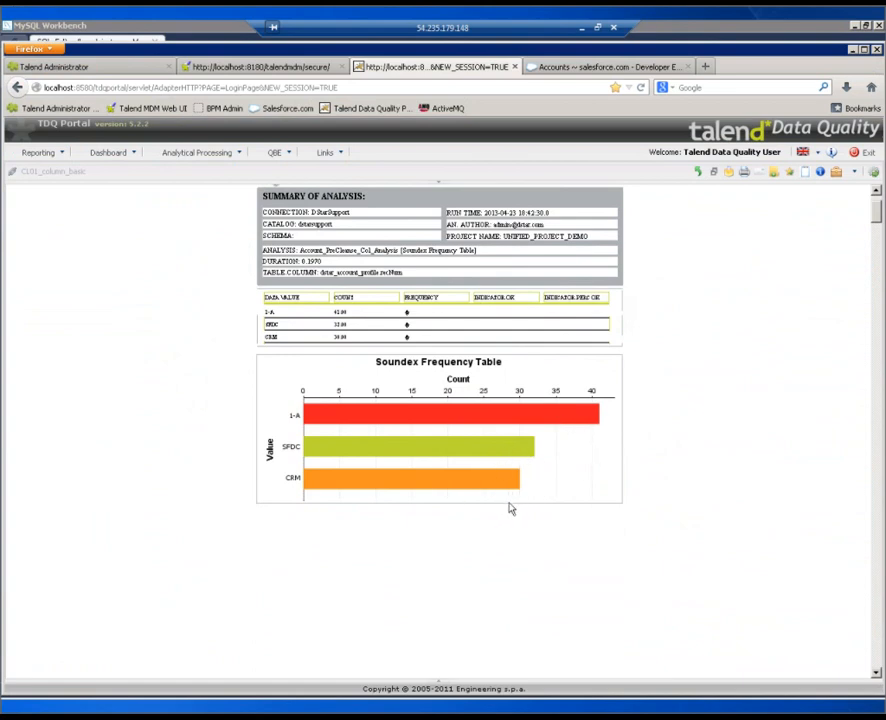
scroll(509, 509, "down", 8)
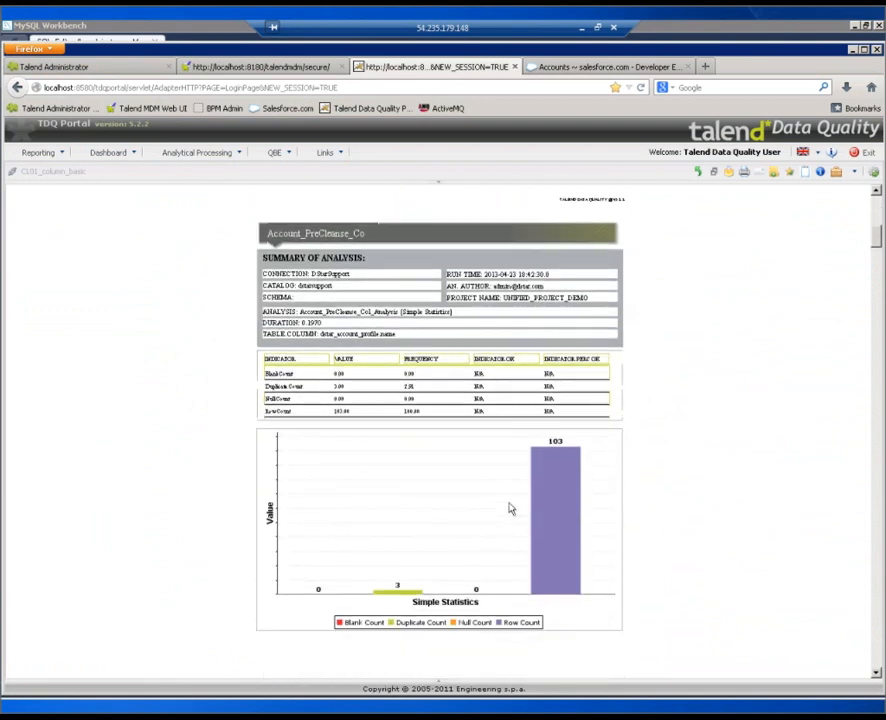
scroll(509, 509, "down", 3)
scroll(509, 509, "up", 2)
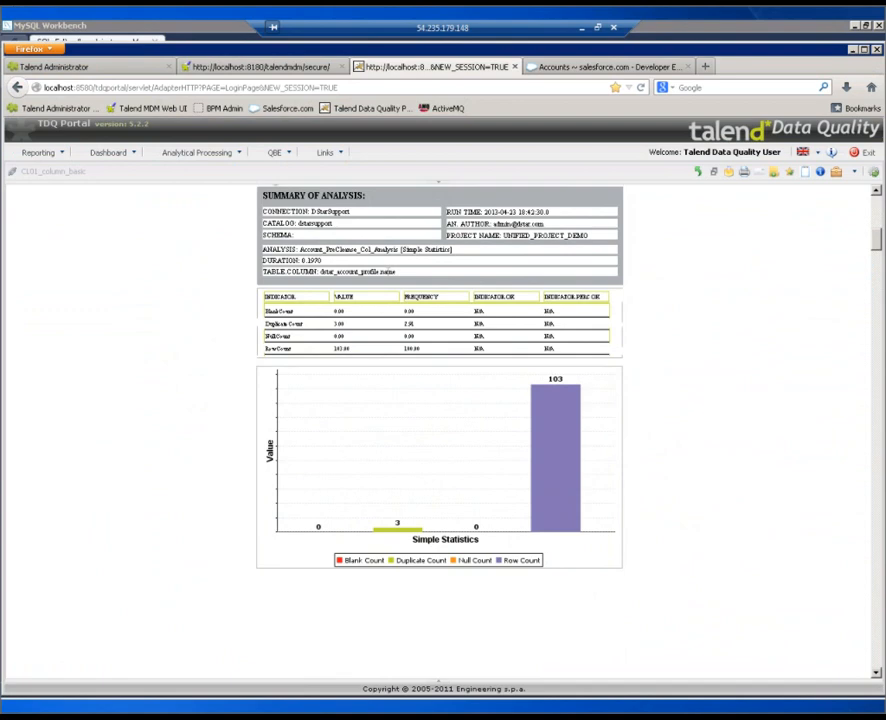
scroll(388, 272, "down", 8)
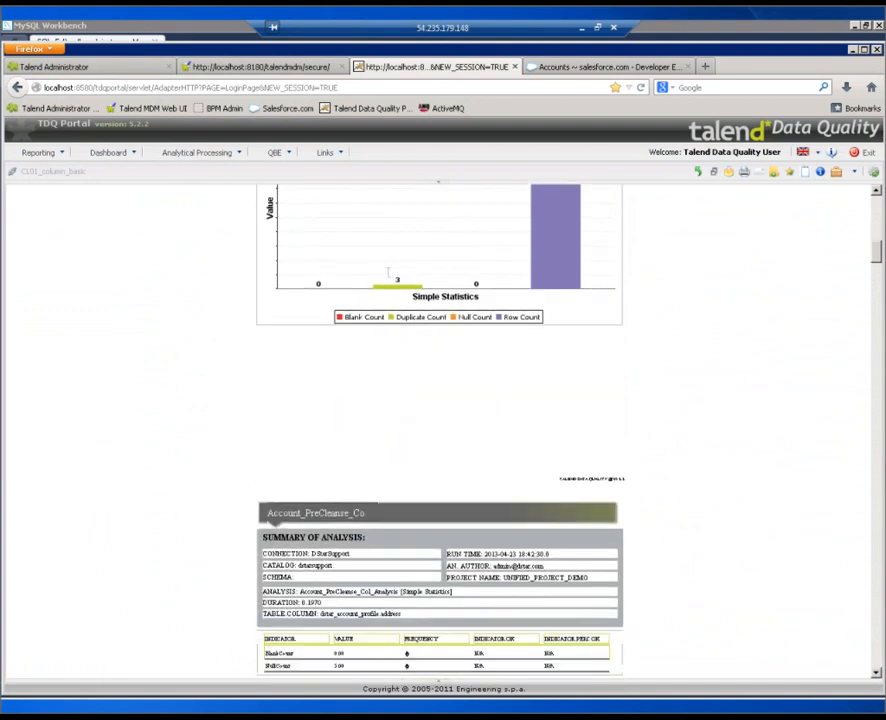
scroll(388, 272, "down", 4)
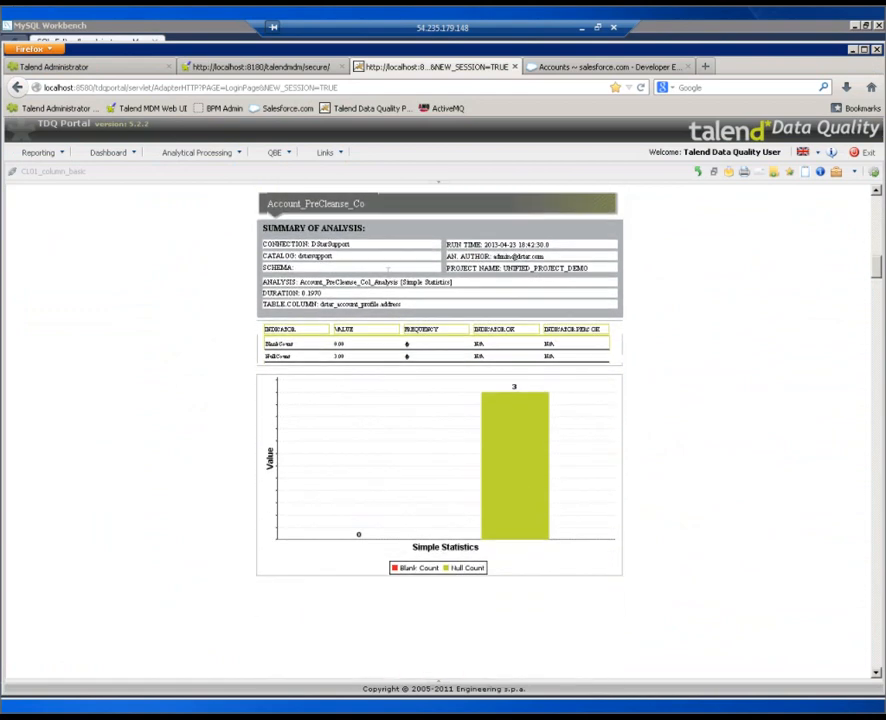
scroll(390, 276, "down", 10)
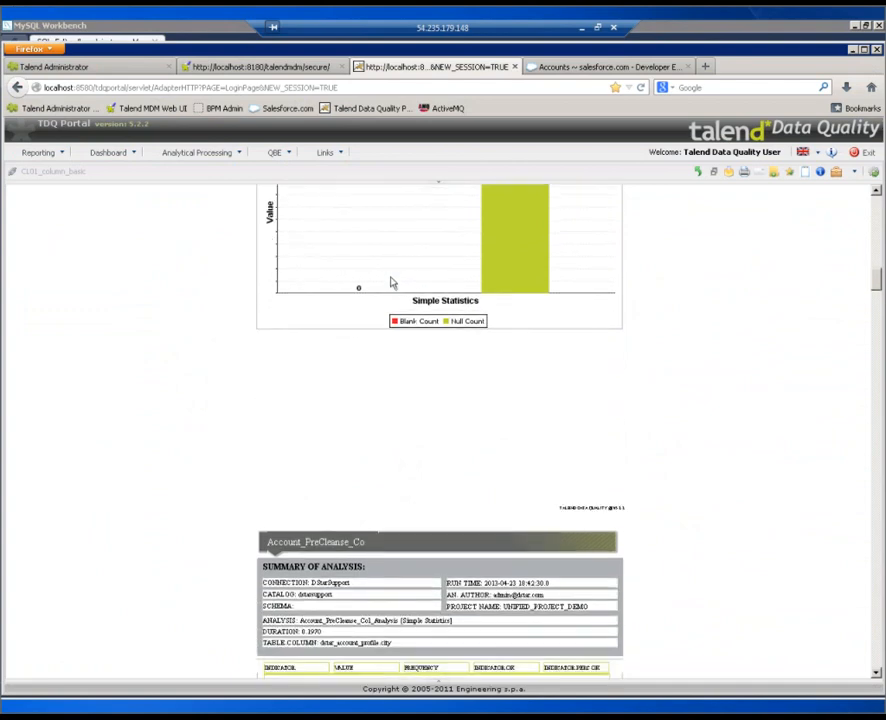
scroll(391, 283, "down", 3)
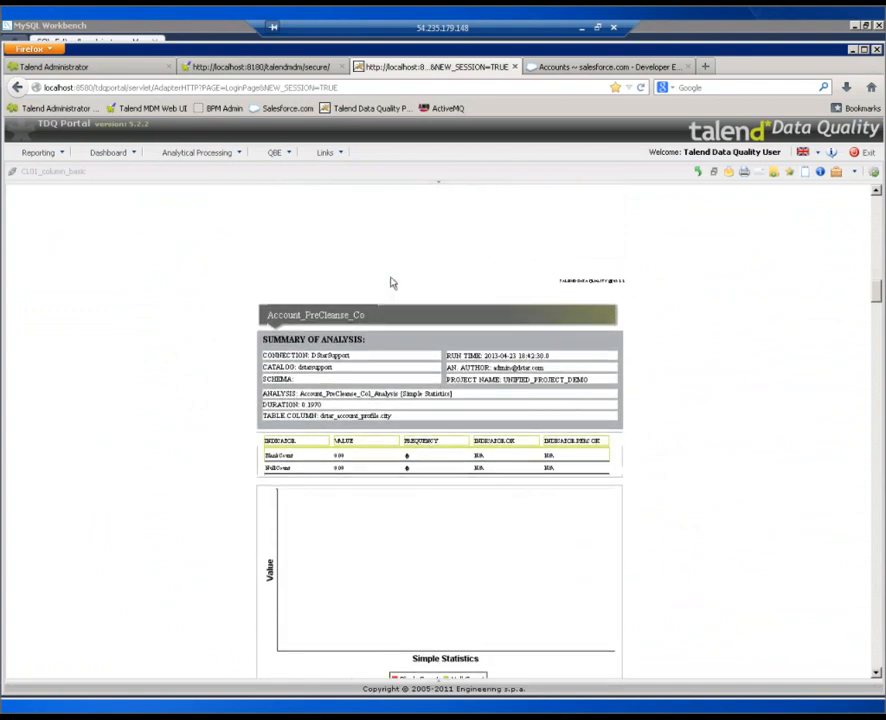
scroll(391, 283, "down", 14)
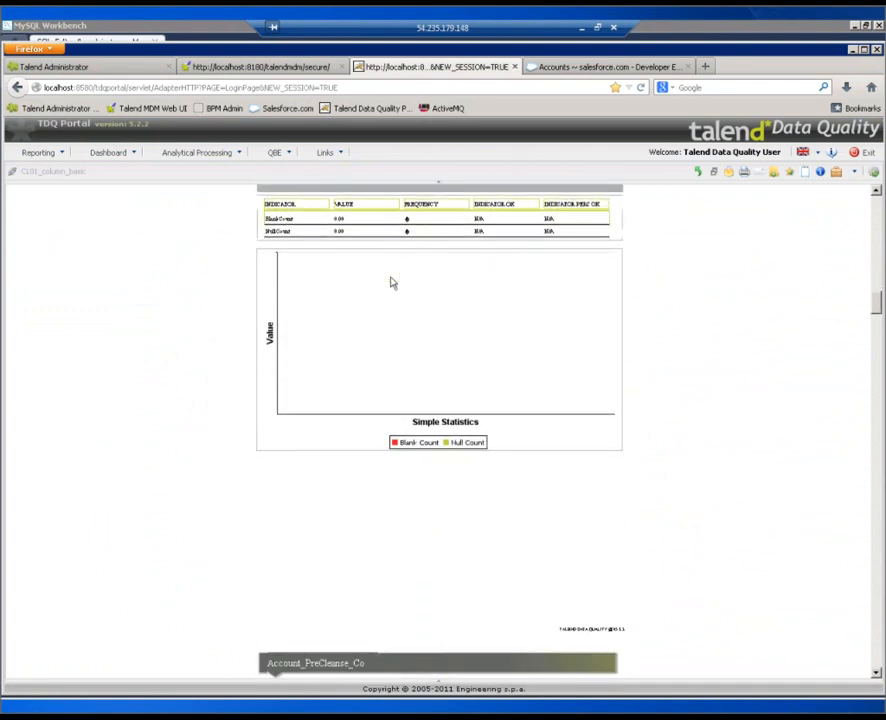
Step: Examine the report's state statistics, the state and postal pattern frequencies, and the US zip code validation
scroll(391, 283, "down", 7)
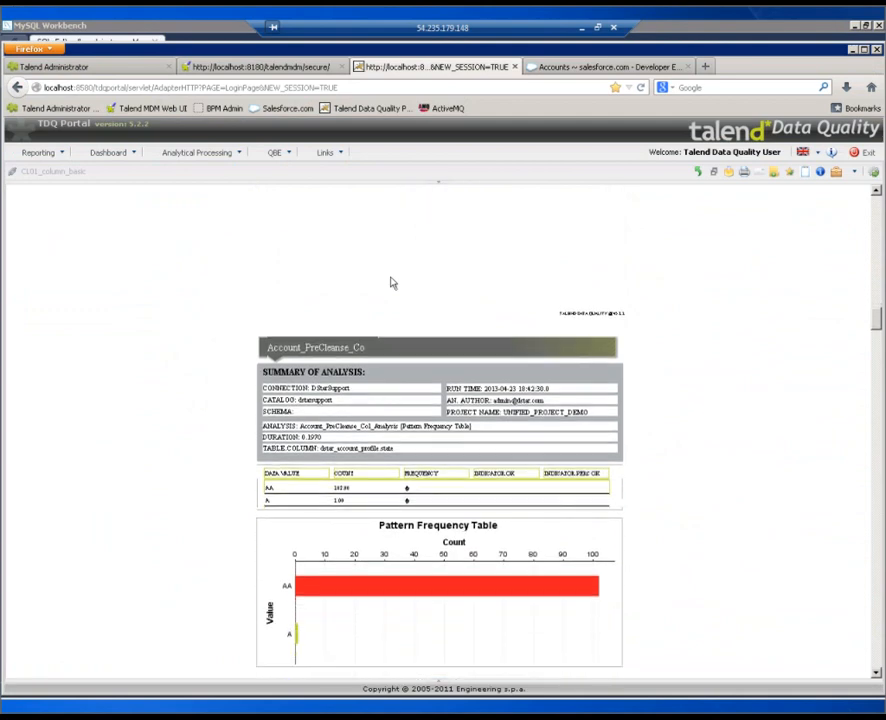
scroll(391, 283, "down", 3)
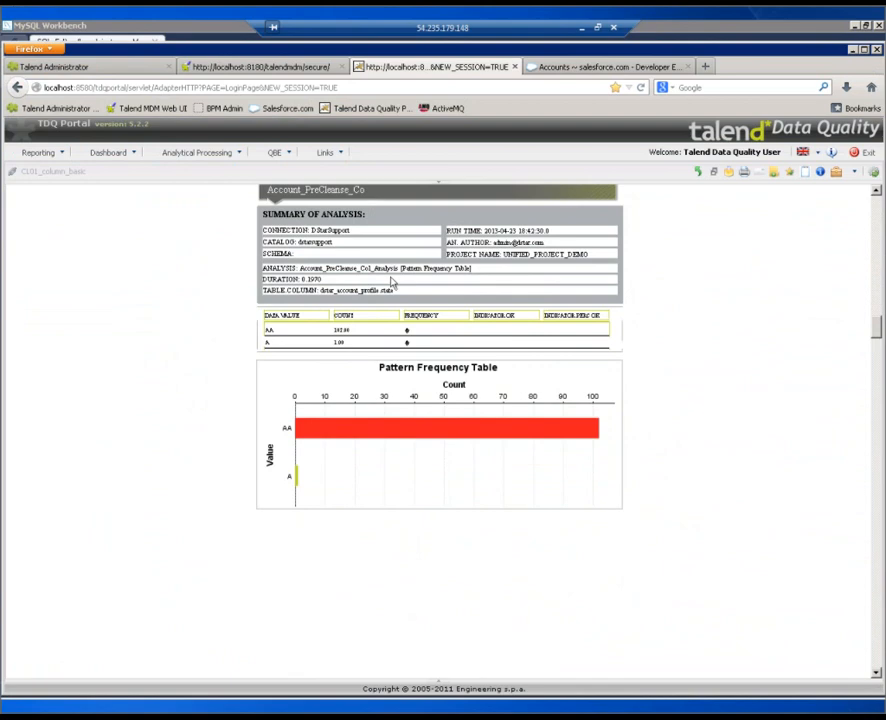
scroll(393, 290, "down", 14)
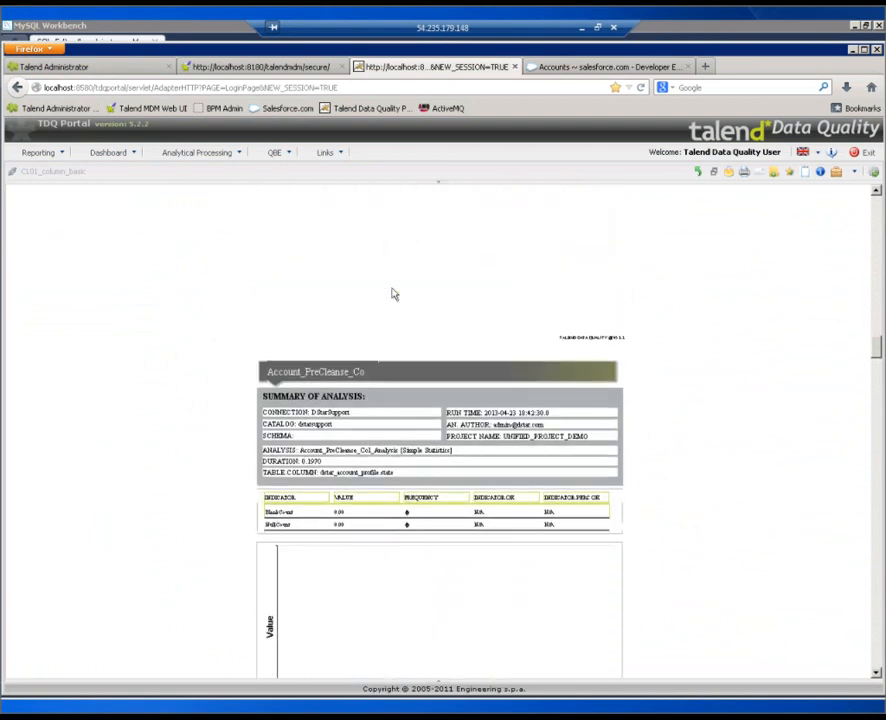
scroll(393, 293, "down", 8)
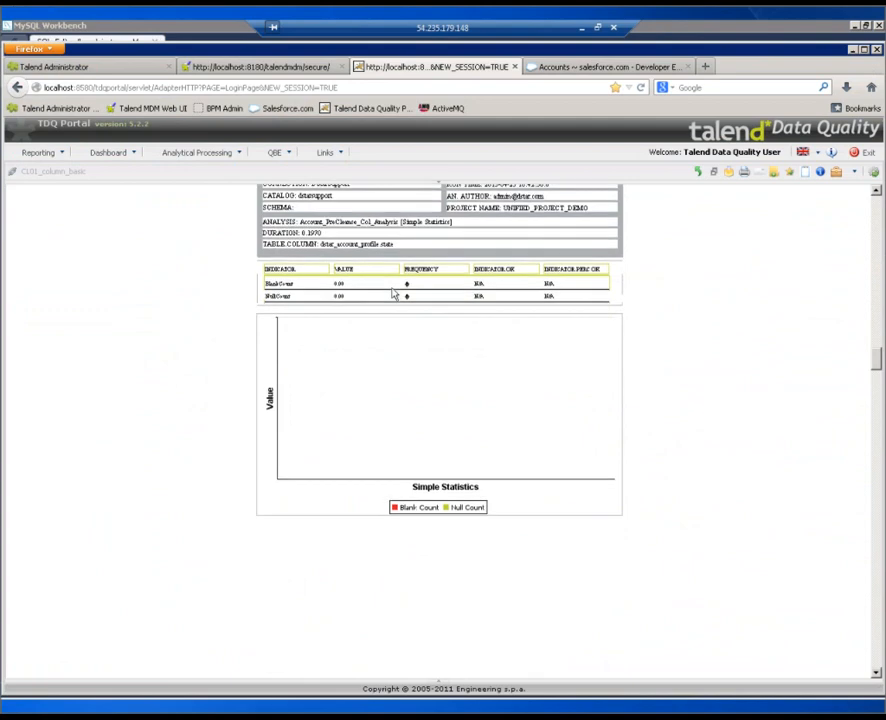
scroll(393, 293, "down", 12)
scroll(393, 294, "down", 4)
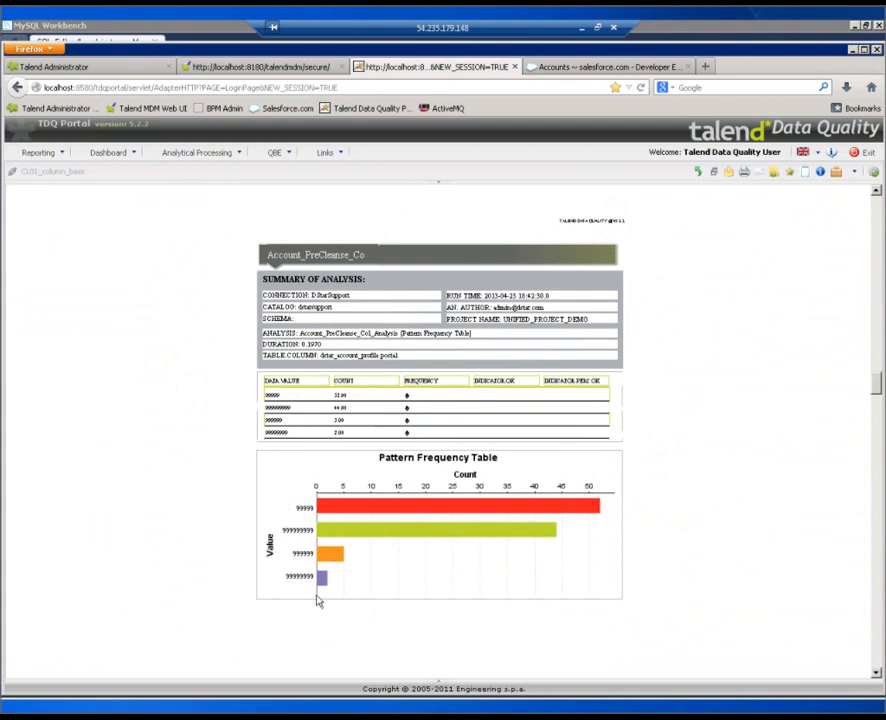
scroll(436, 580, "down", 5)
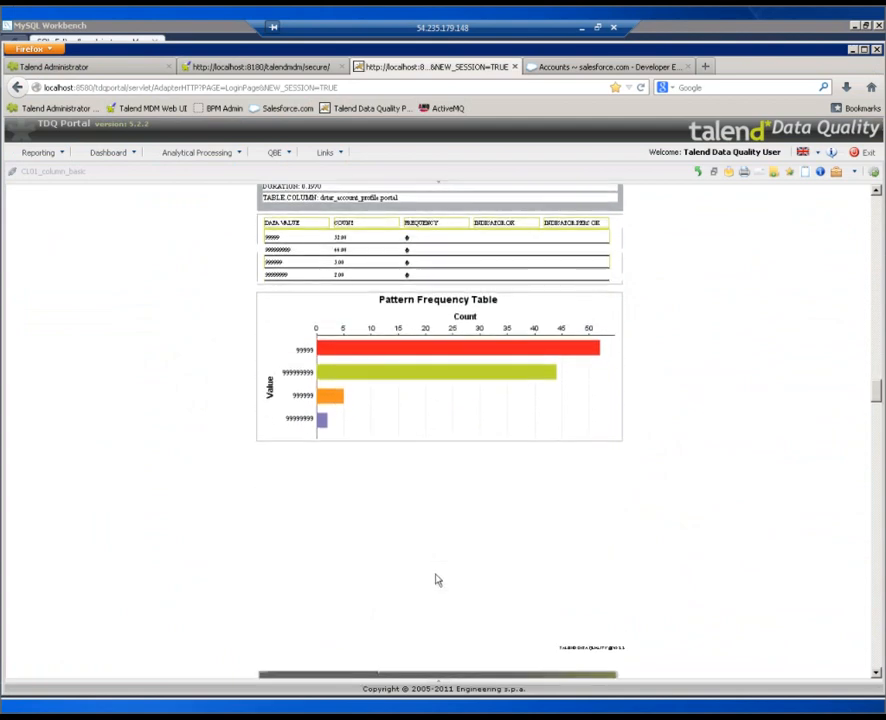
scroll(436, 580, "down", 10)
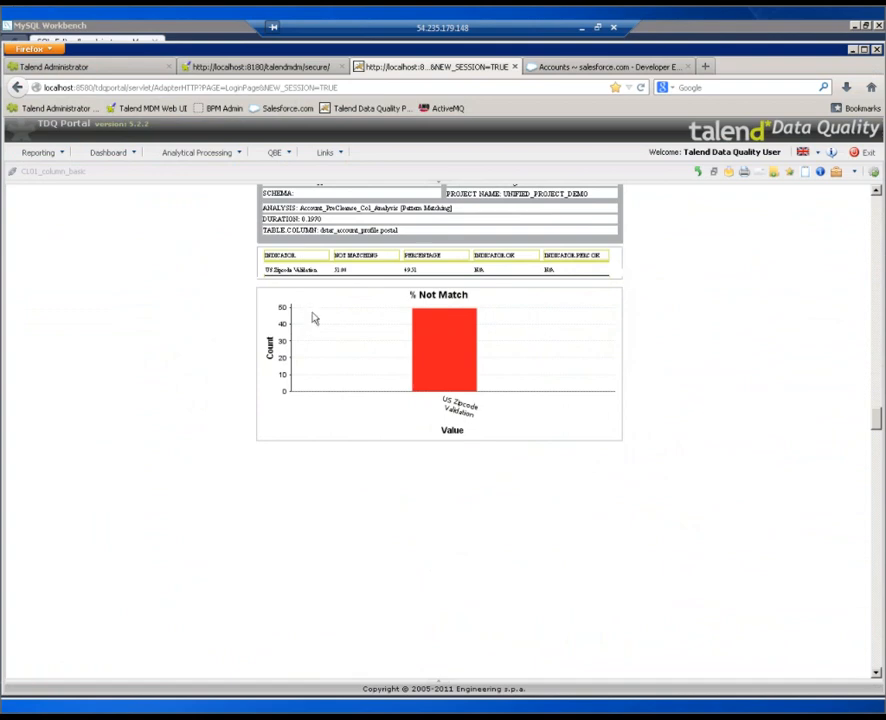
Step: Switch to Talend Platform and open the Account_PreCleanse_Col_Analysis column analysis from the Data Profiling analyses
left_click(388, 702)
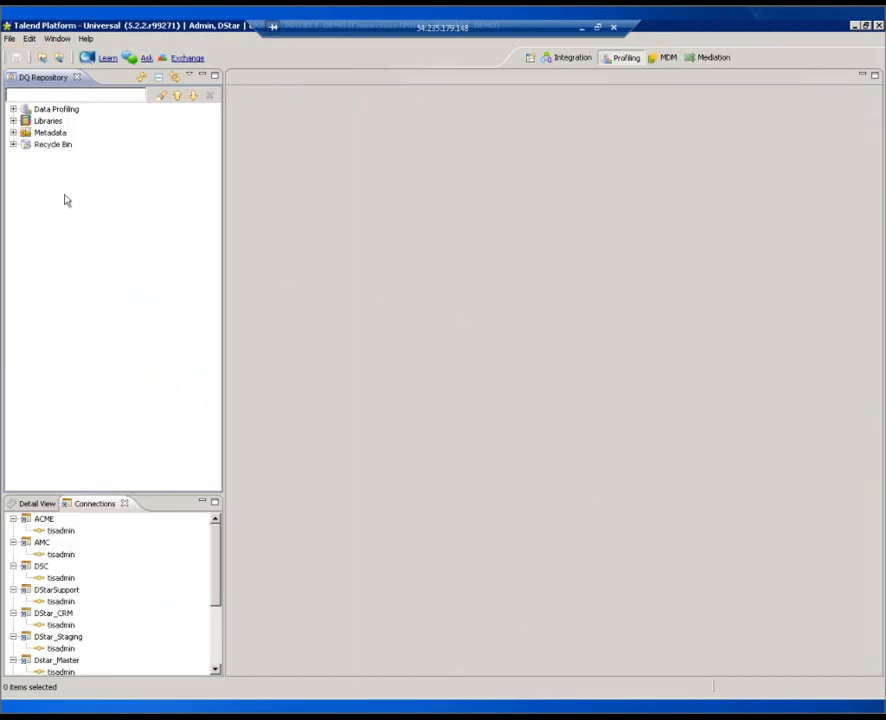
left_click(13, 108)
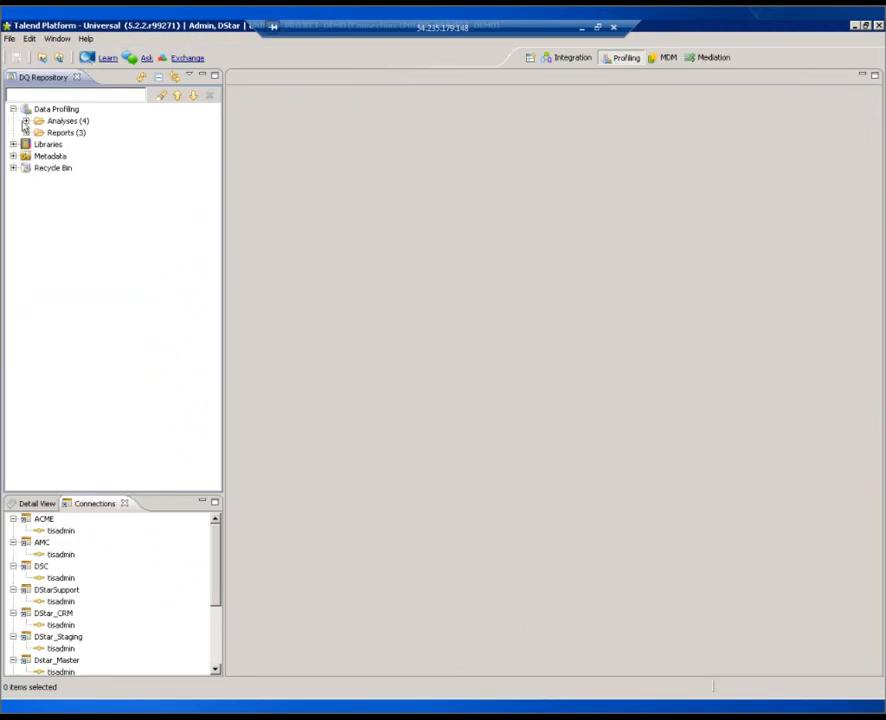
left_click(26, 120)
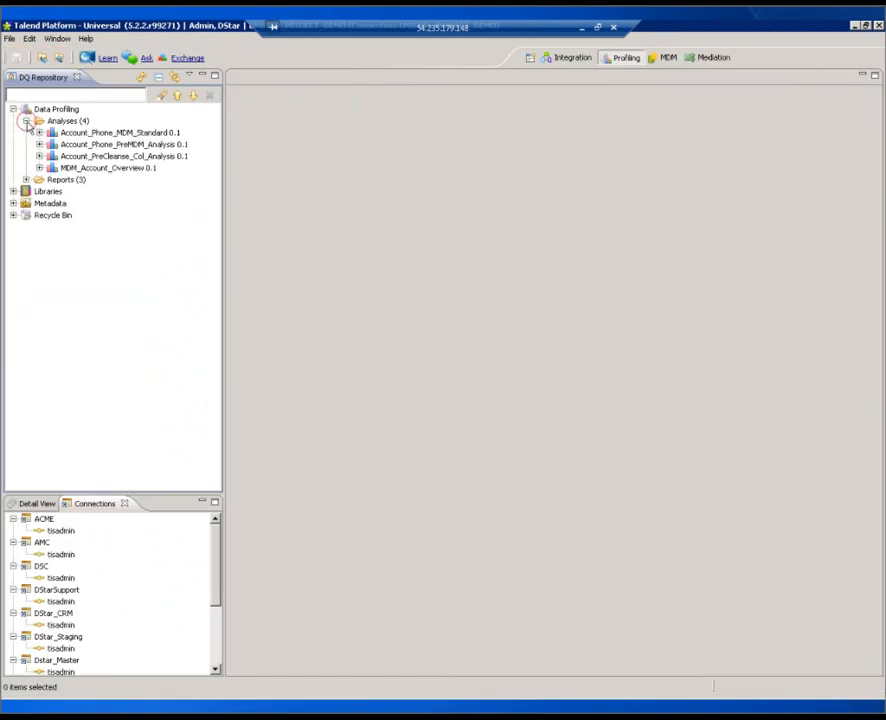
left_click(132, 157)
double_click(132, 159)
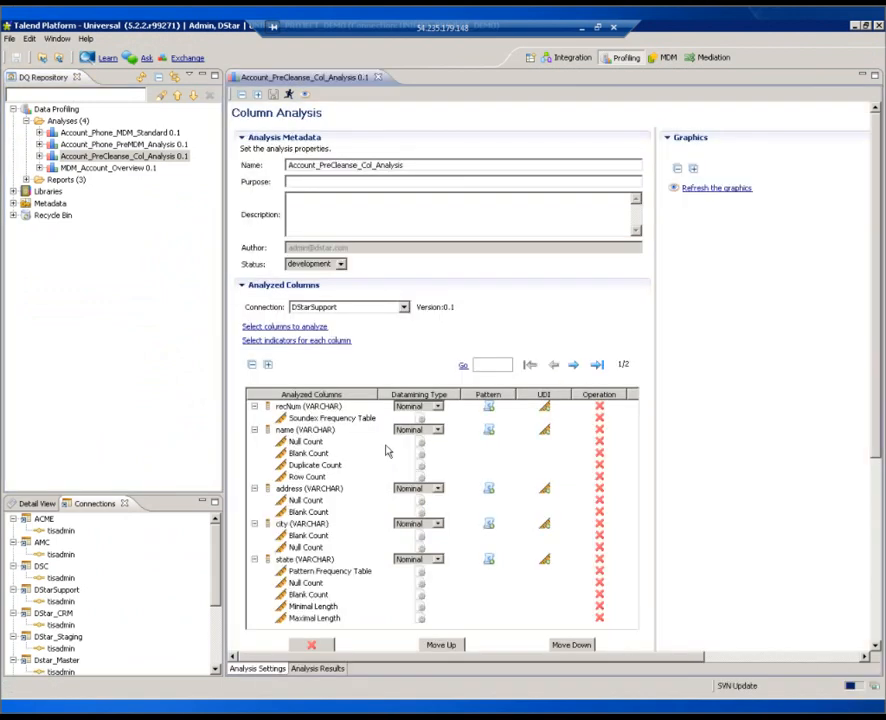
Step: Review the indicators selected for each column, and browse the address, phone and internet Regex patterns offered for the name column without changing either
left_click(332, 340)
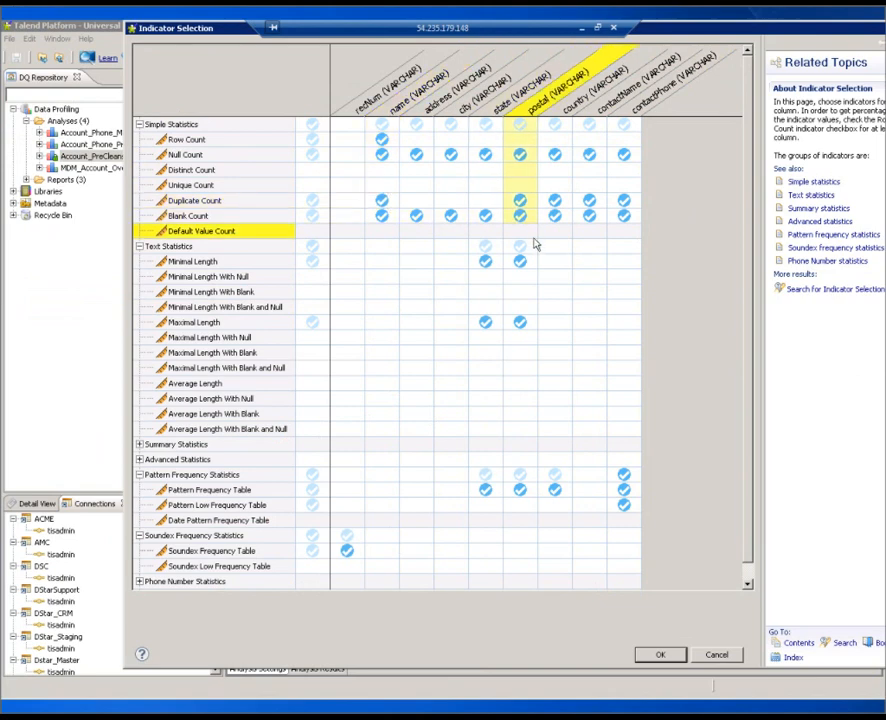
left_click(715, 657)
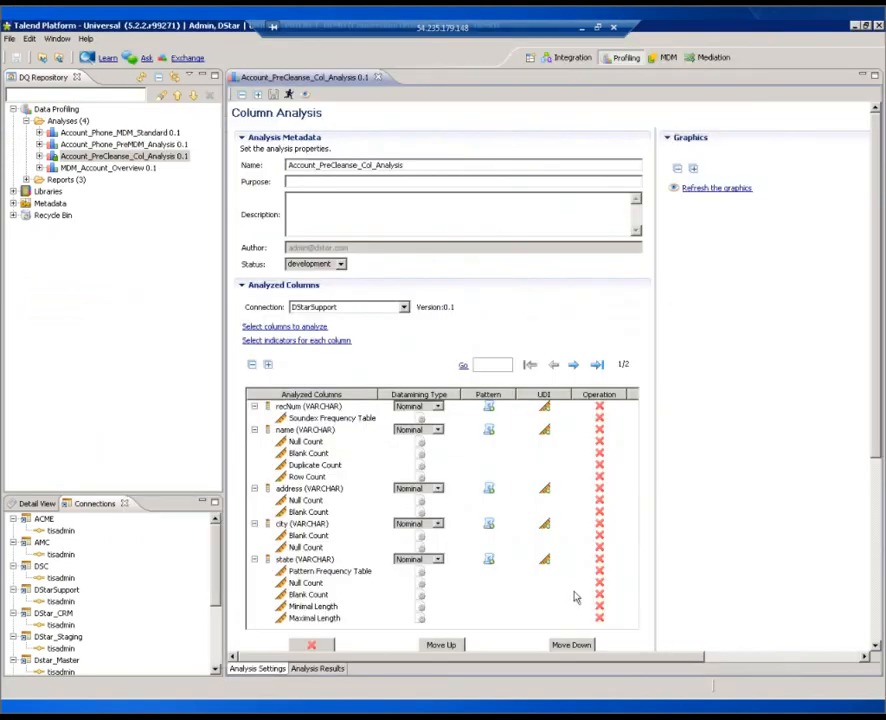
left_click(488, 428)
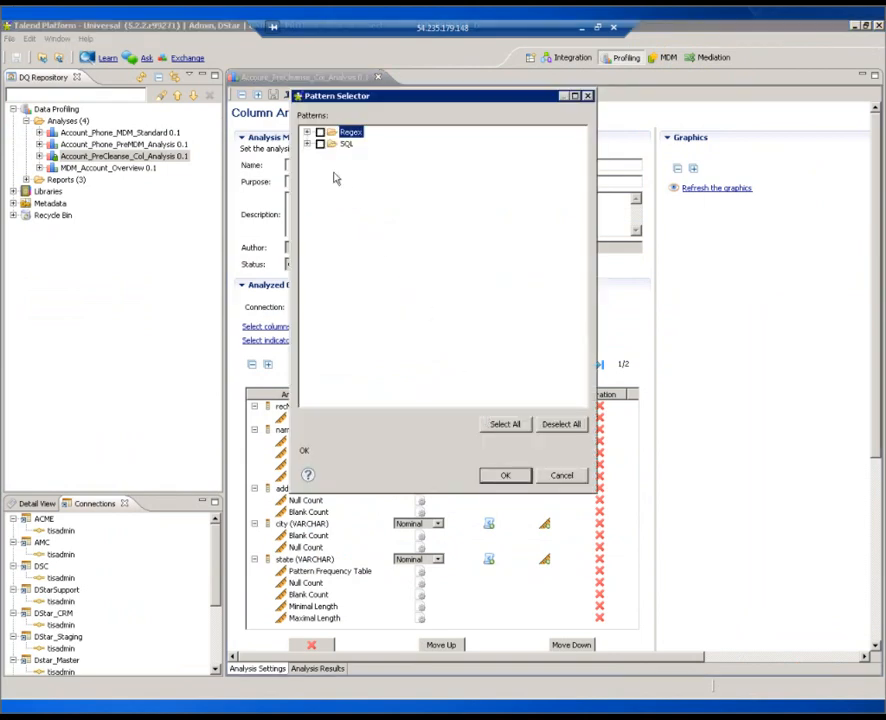
left_click(307, 132)
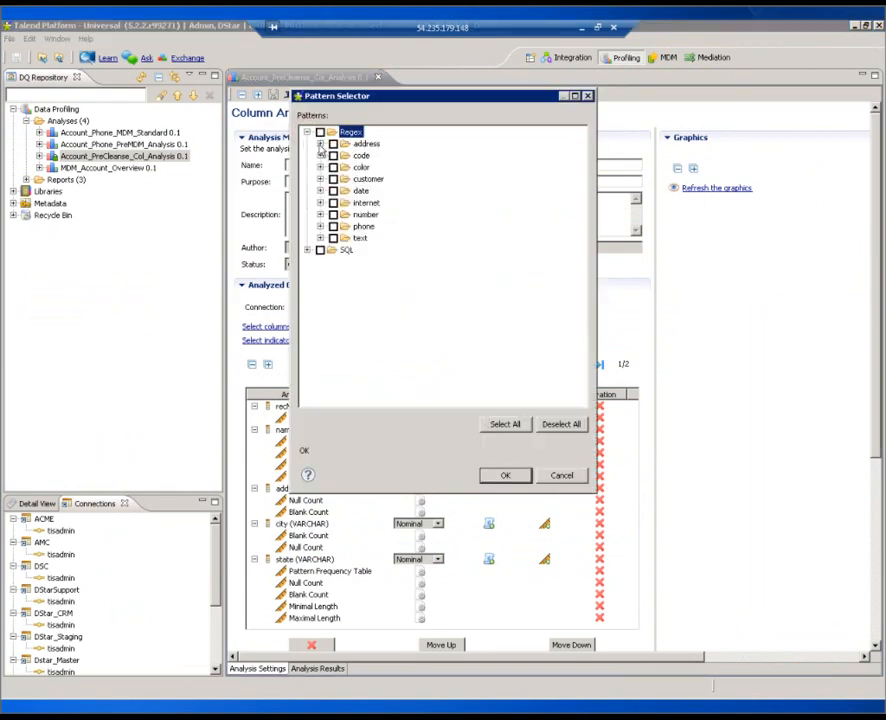
left_click(320, 144)
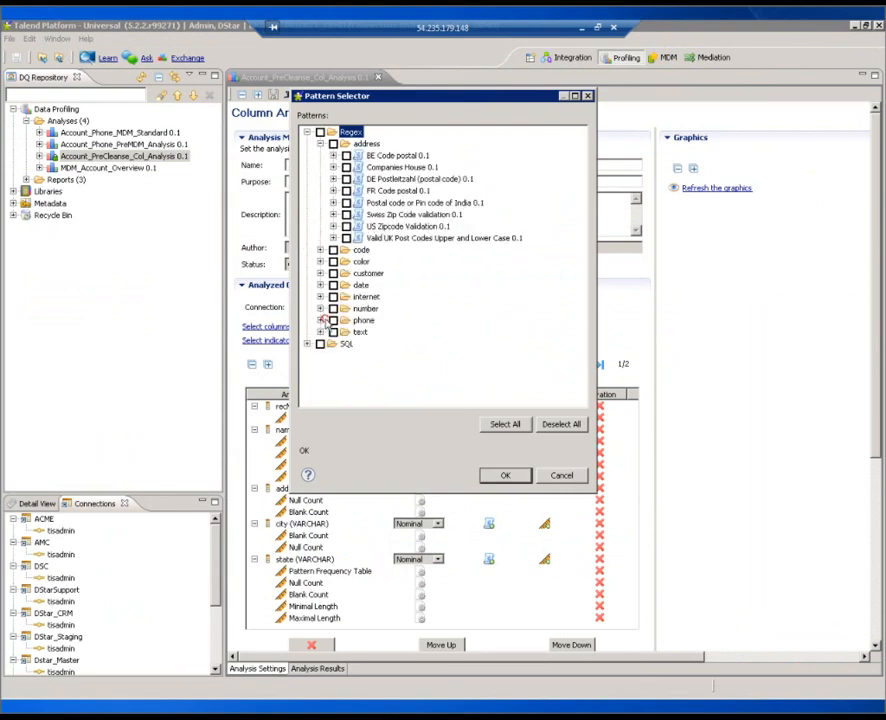
left_click(320, 320)
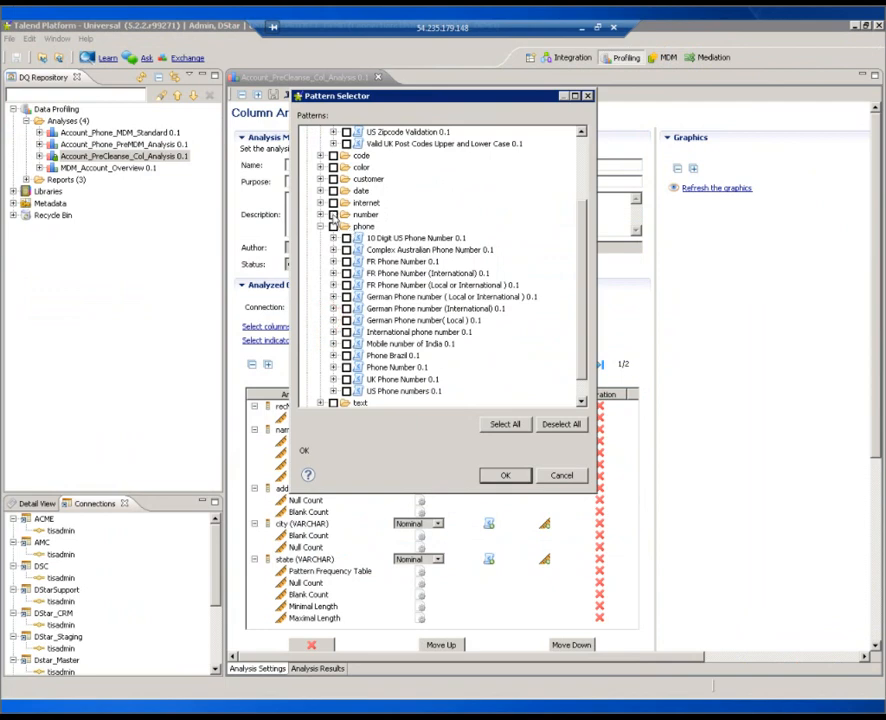
left_click(320, 203)
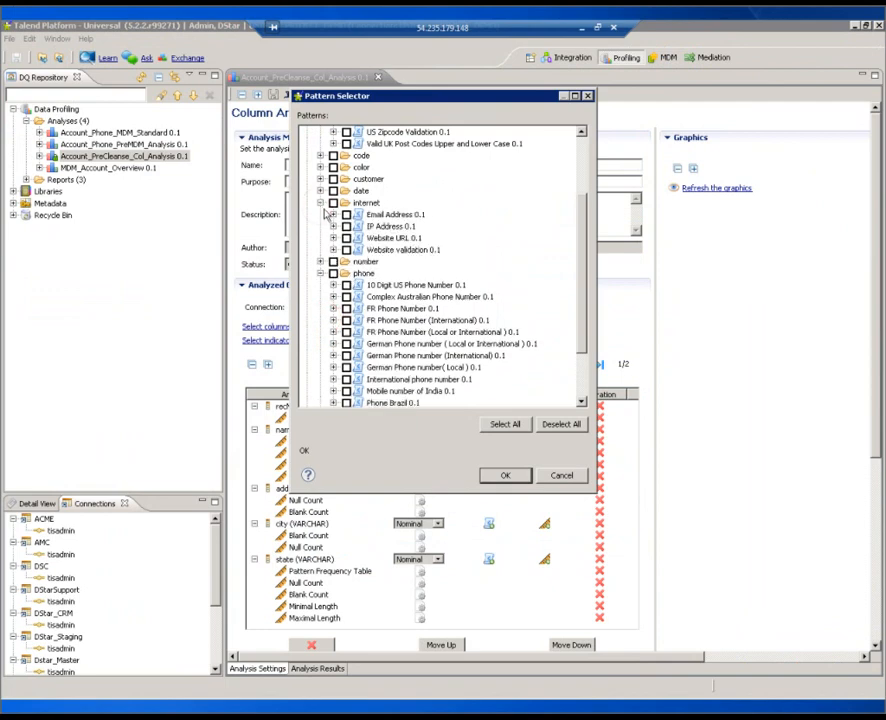
left_click(561, 476)
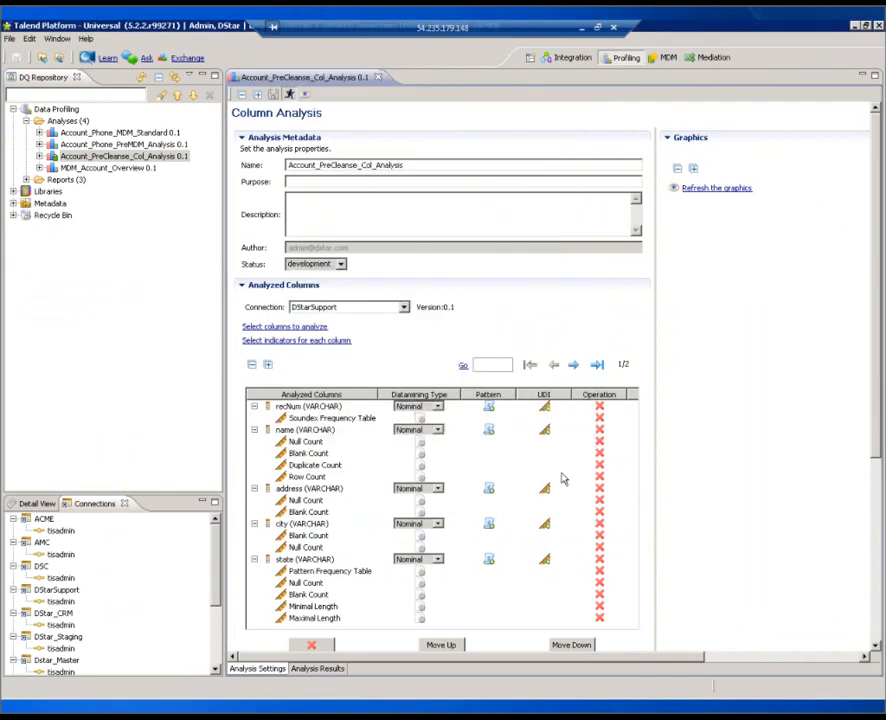
Step: Run the column analysis and review its results for the account profile columns
key("F6")
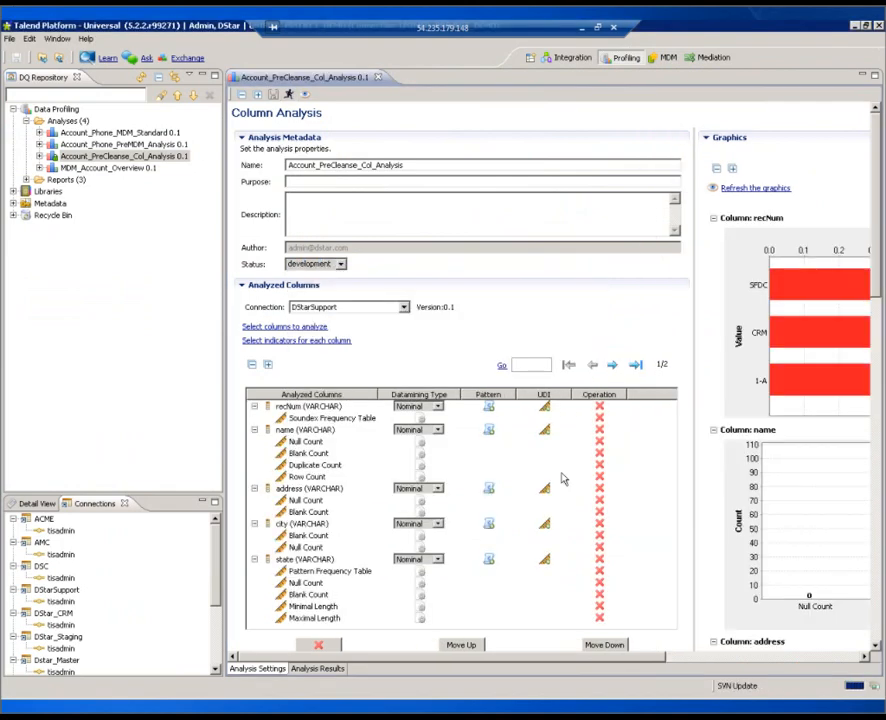
left_click(320, 668)
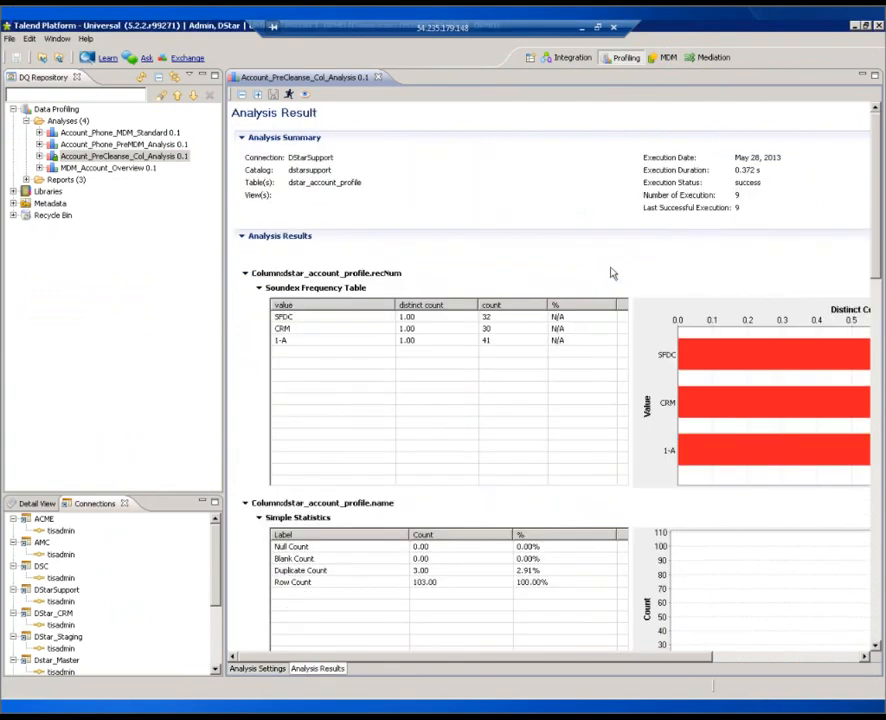
left_click_drag(878, 181, 876, 410)
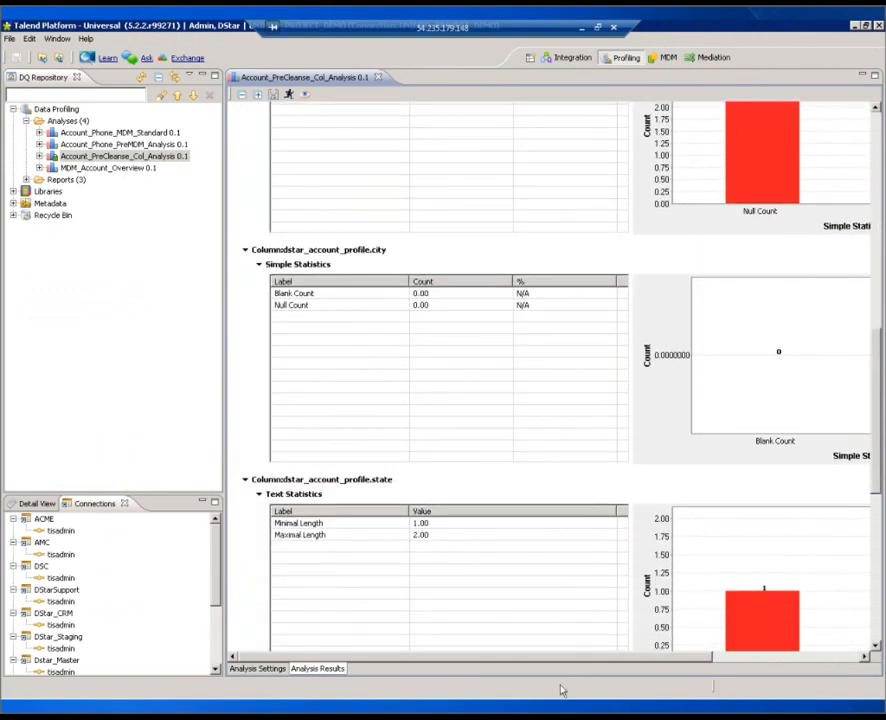
Step: Switch to Talend MDM in Firefox and log in with the username and password on the HEAD version
key("alt+Tab")
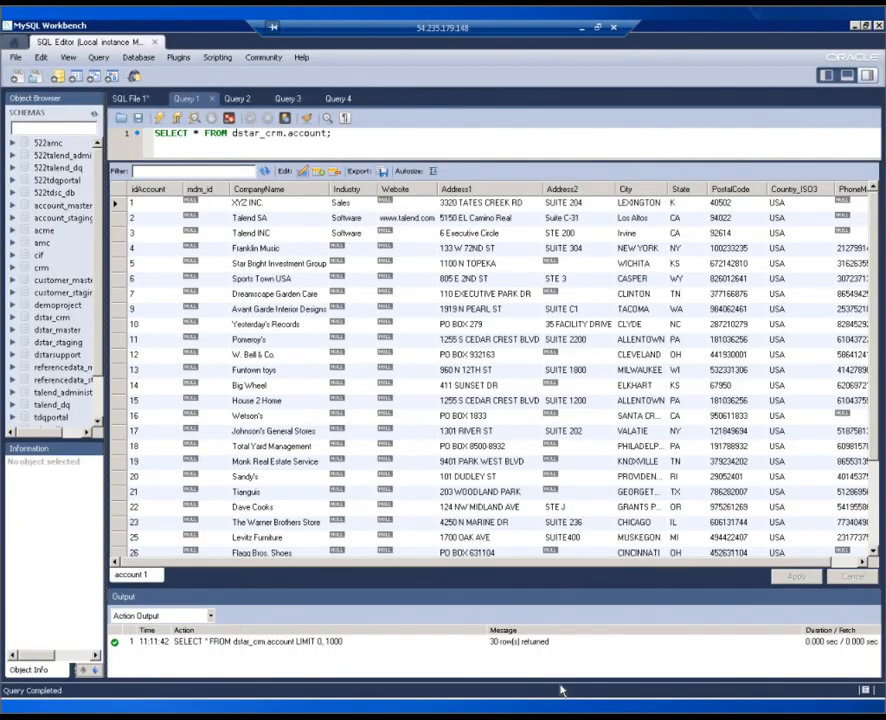
key("alt+Tab")
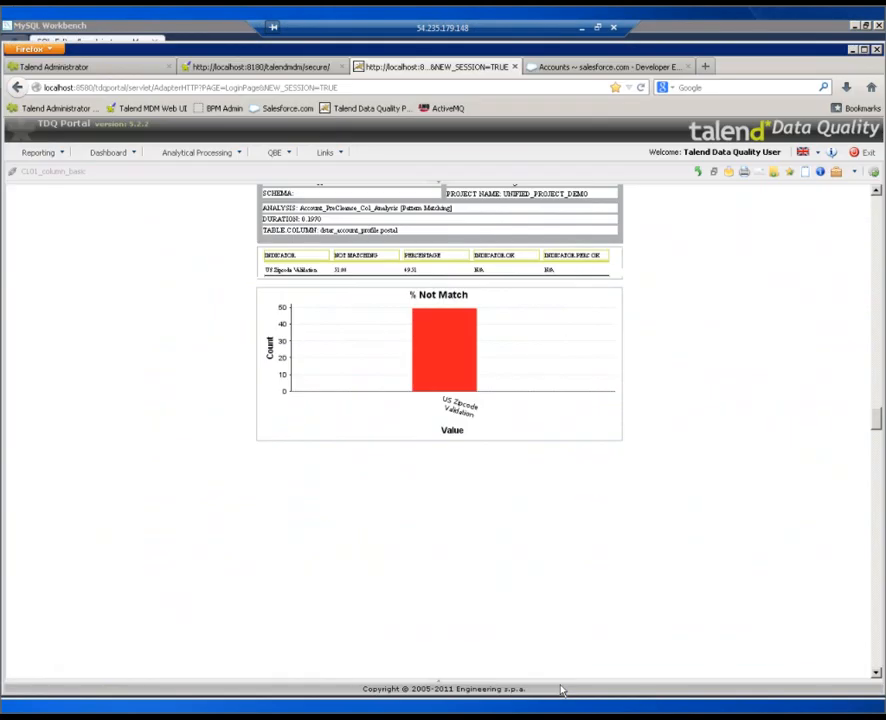
left_click(224, 70)
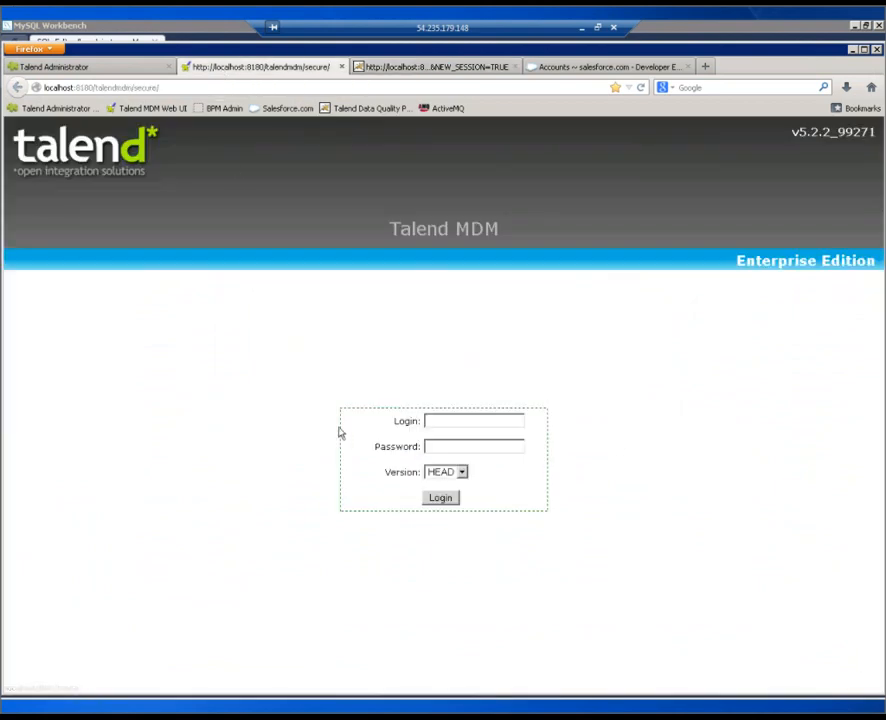
left_click(435, 421)
left_click(440, 448)
left_click(441, 498)
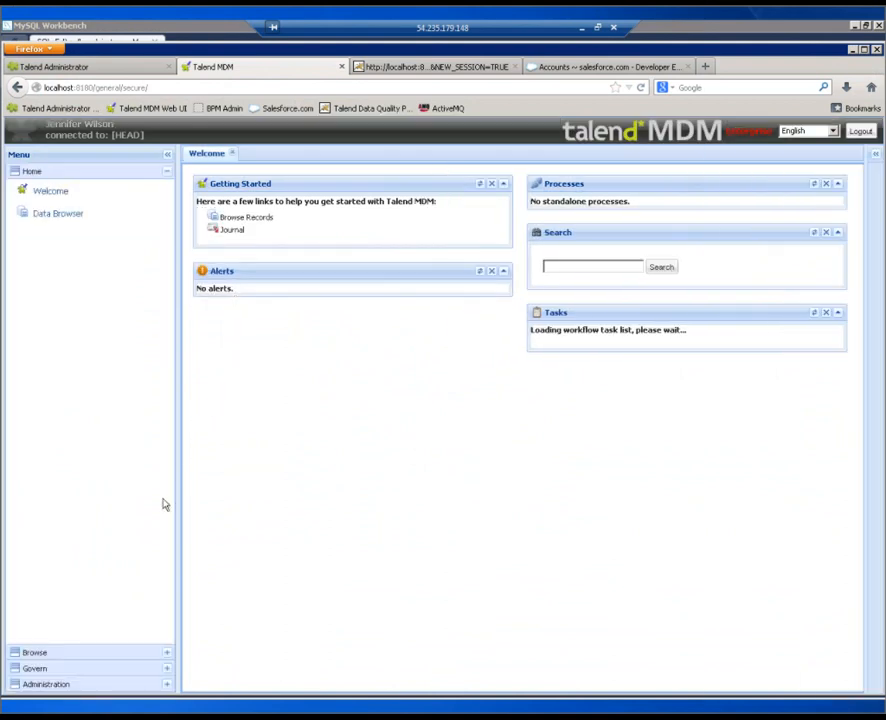
Step: Review the functions offered under the Administration, Govern and Browse sections of the MDM menu
left_click(72, 688)
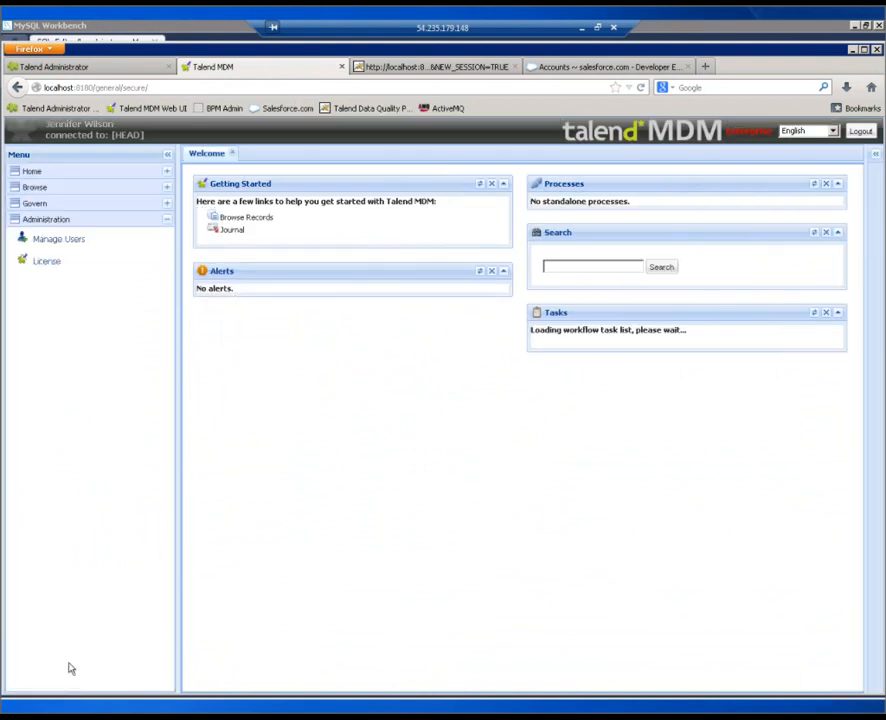
left_click(48, 205)
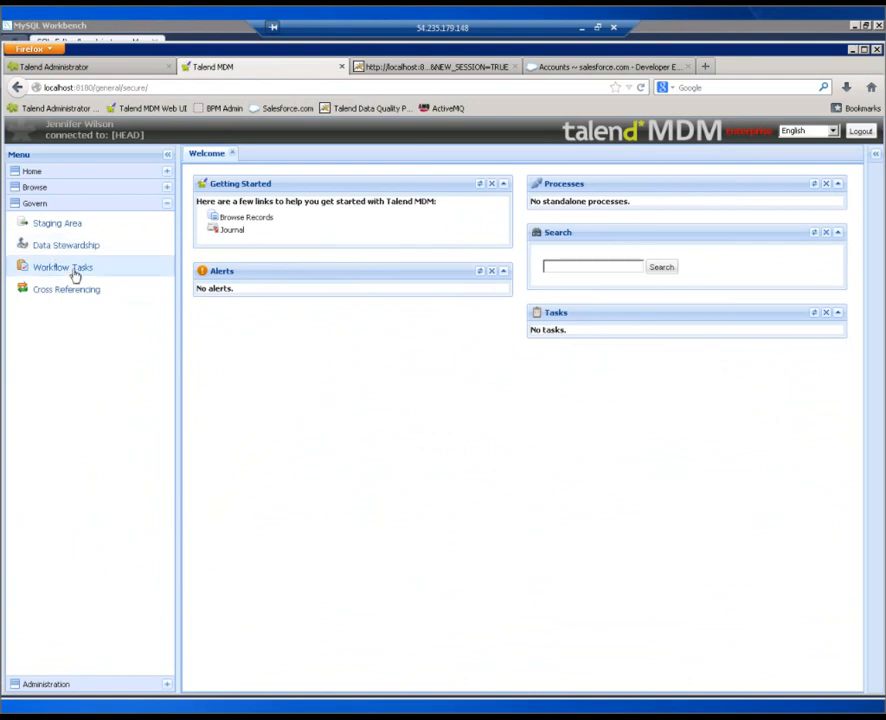
left_click(37, 188)
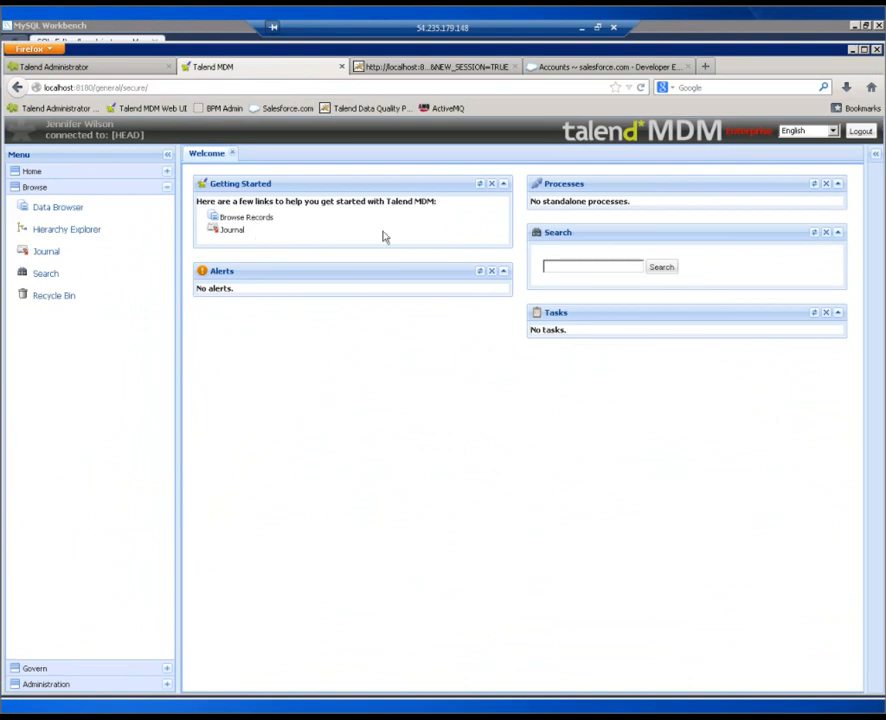
Step: Check the data container and data model choices, and select Account as the data model
left_click(875, 155)
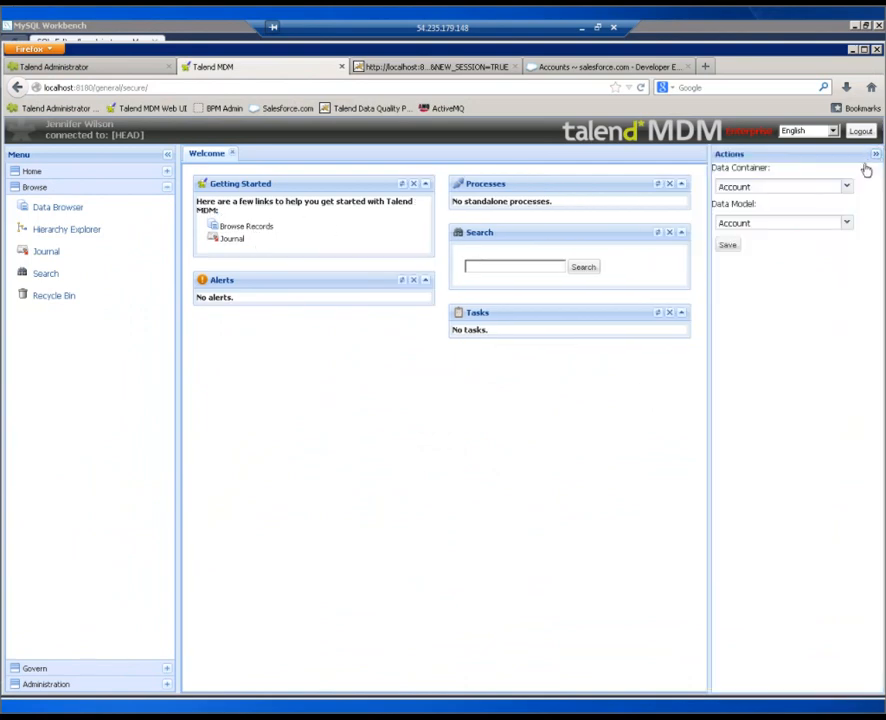
left_click(846, 223)
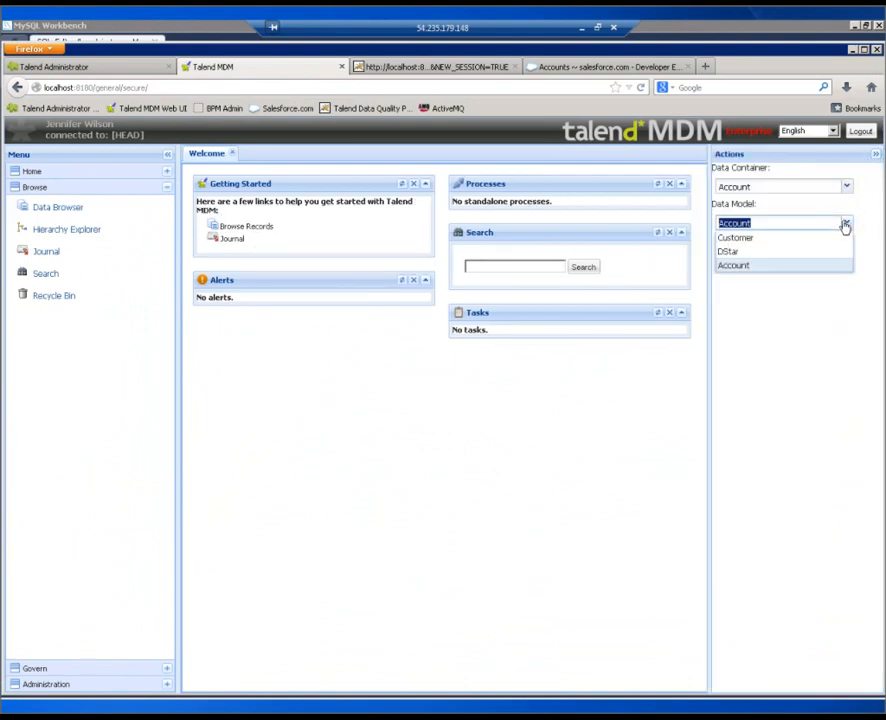
left_click(731, 266)
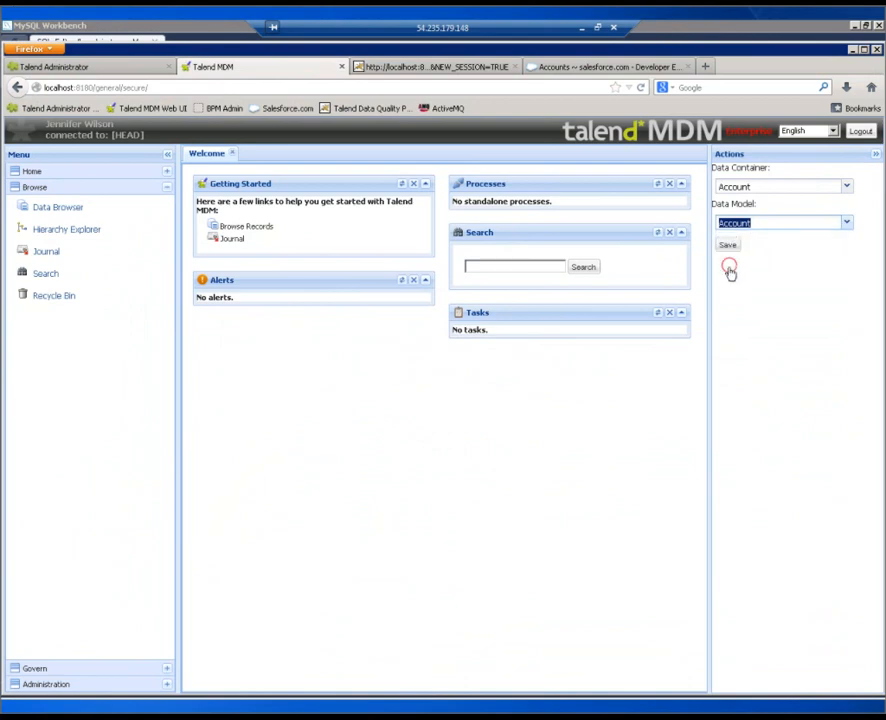
left_click(874, 154)
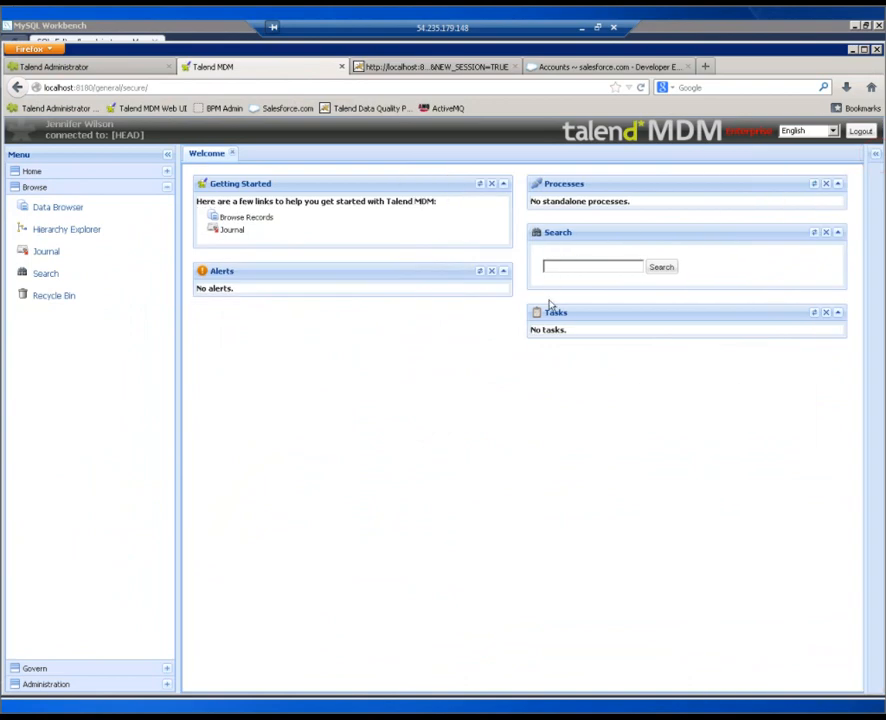
Step: Open the record browser for the Account entity, start a new Account record, and collapse the side menu to widen the form
left_click(247, 220)
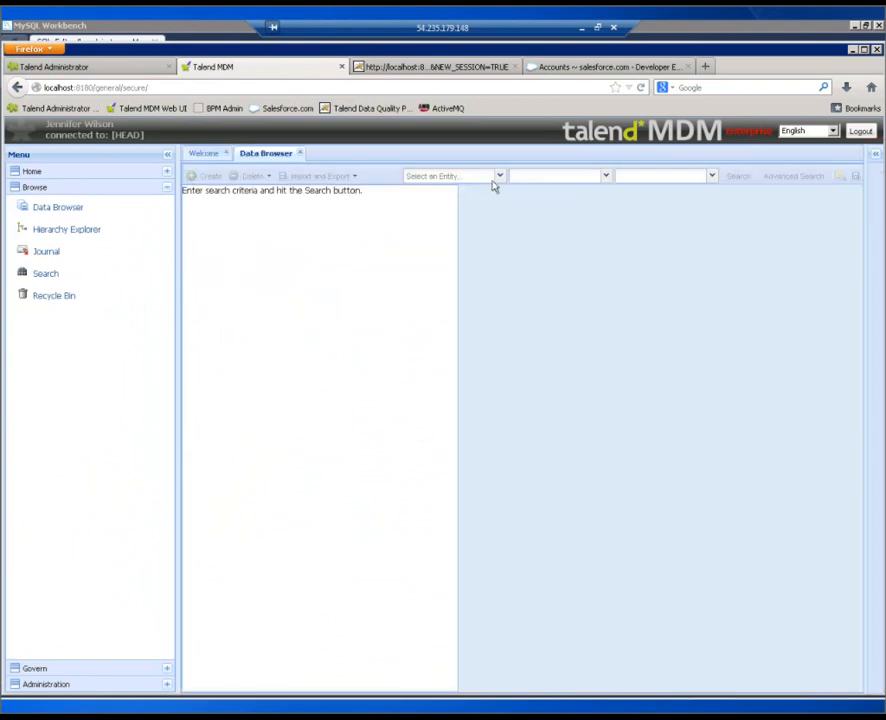
left_click(500, 177)
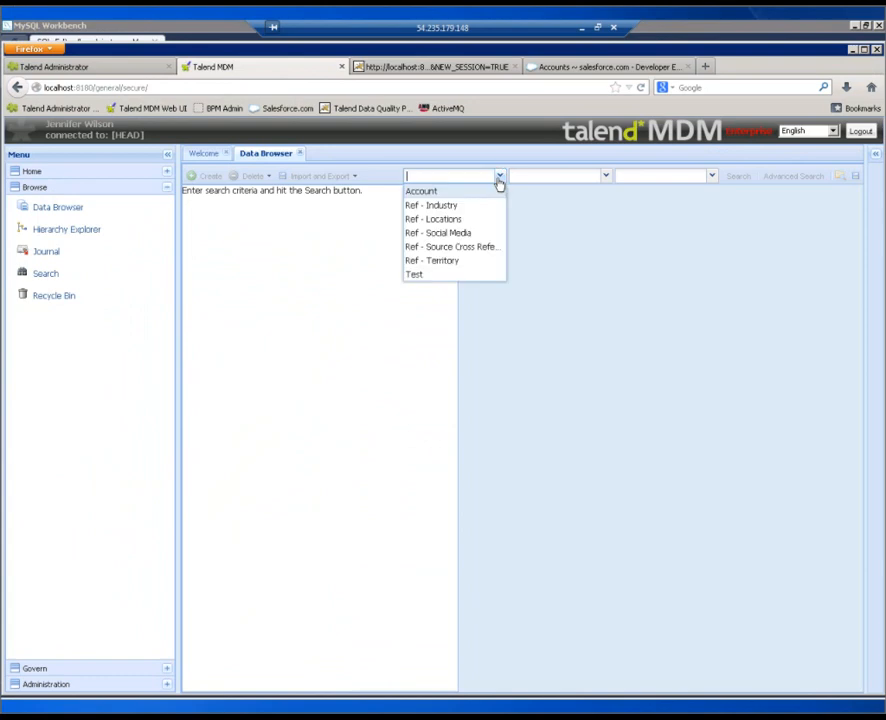
left_click(431, 197)
left_click(208, 177)
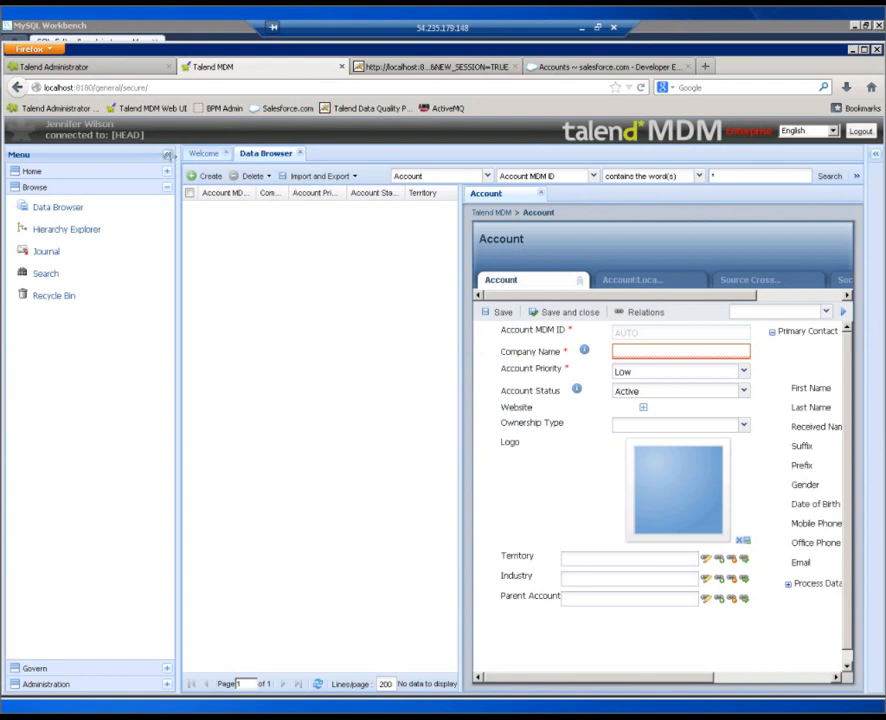
left_click(166, 156)
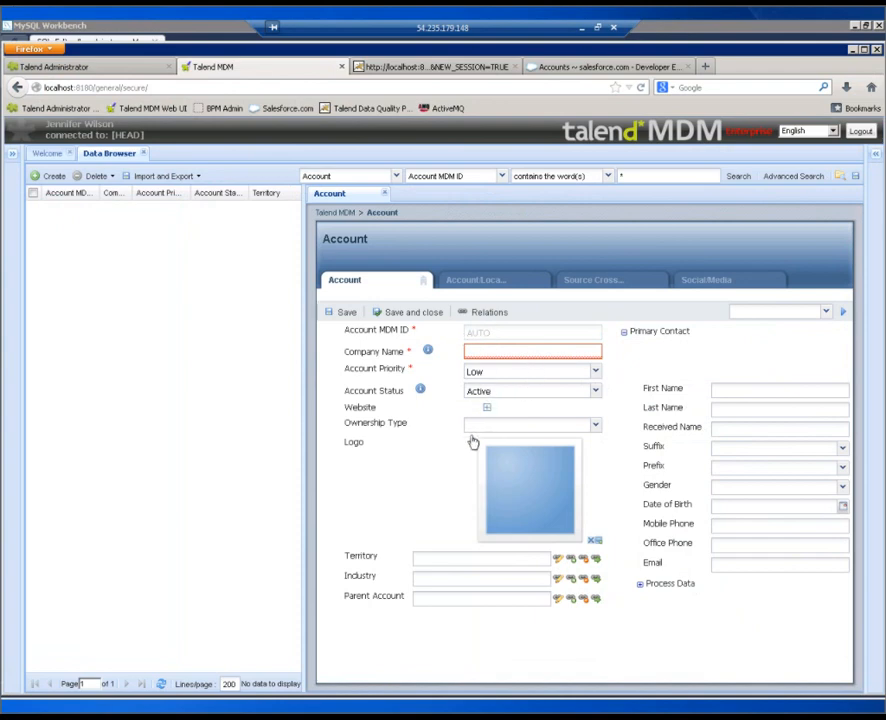
Step: Browse the territory records available to the new account without choosing one, and view its location and source cross-reference sections
left_click(558, 561)
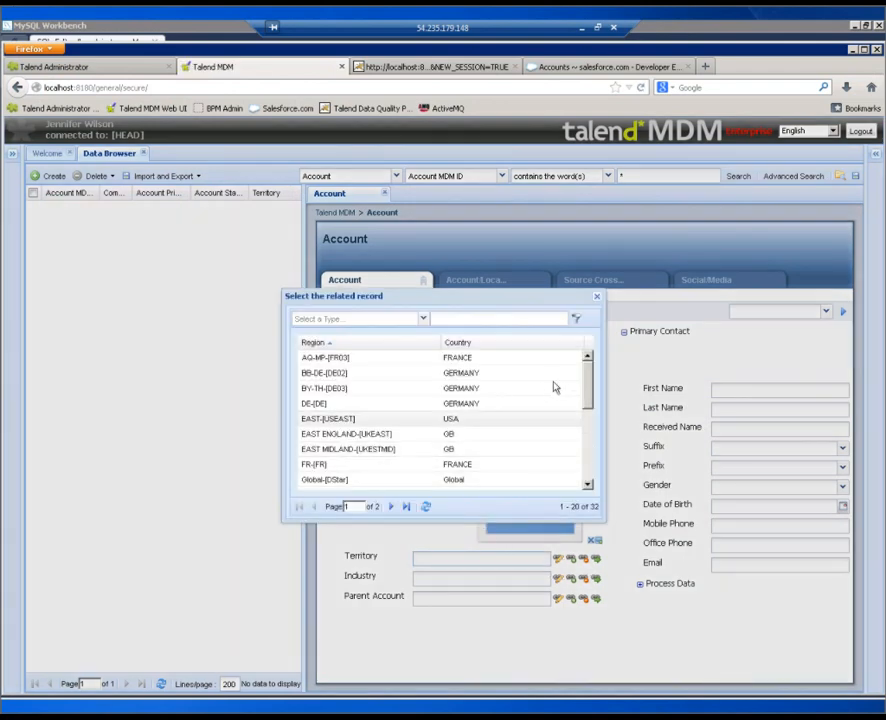
left_click_drag(590, 381, 590, 426)
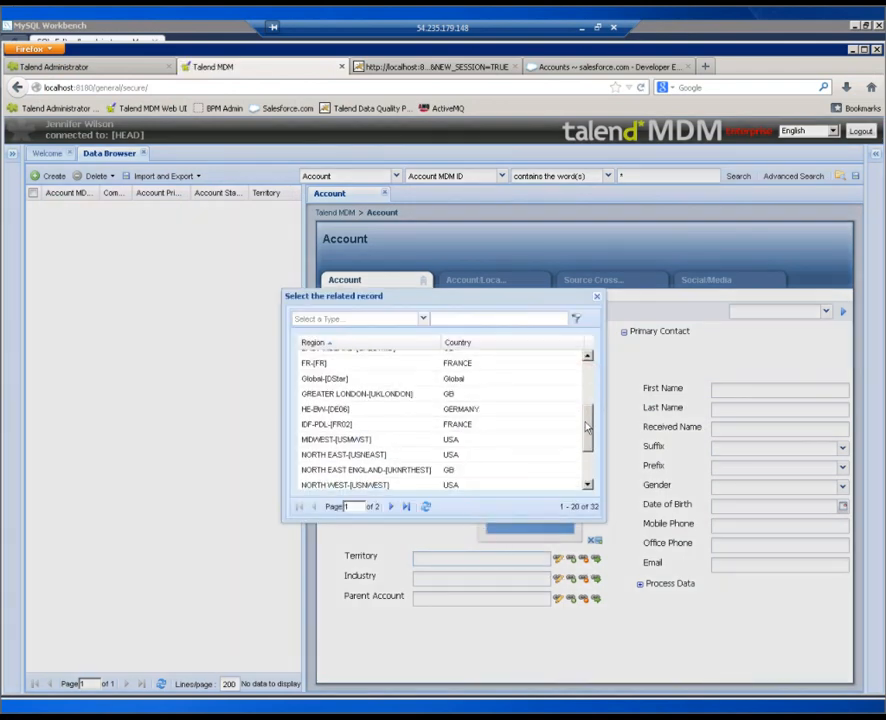
left_click(597, 297)
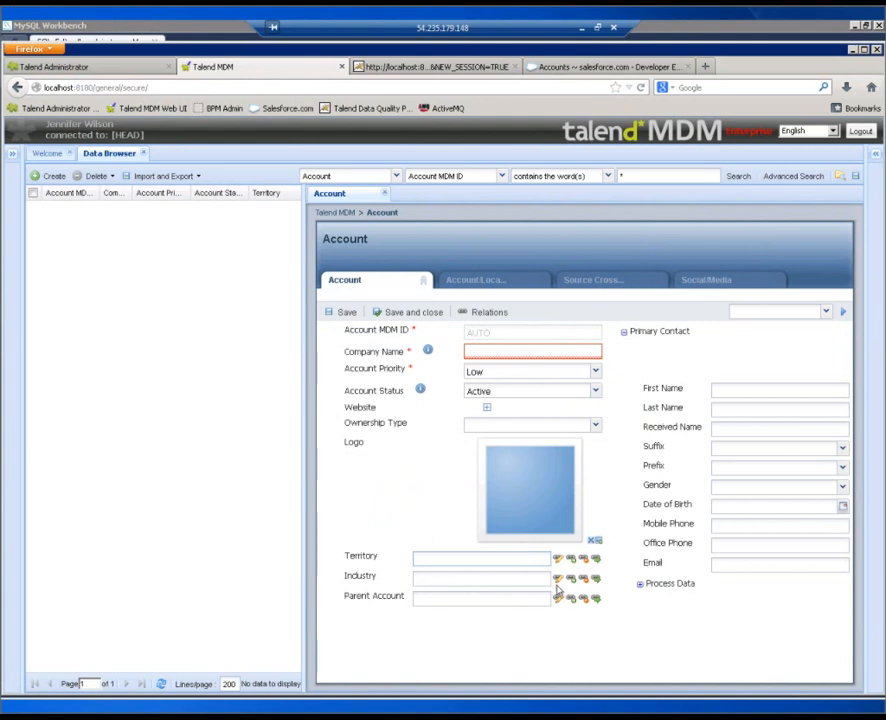
left_click(480, 280)
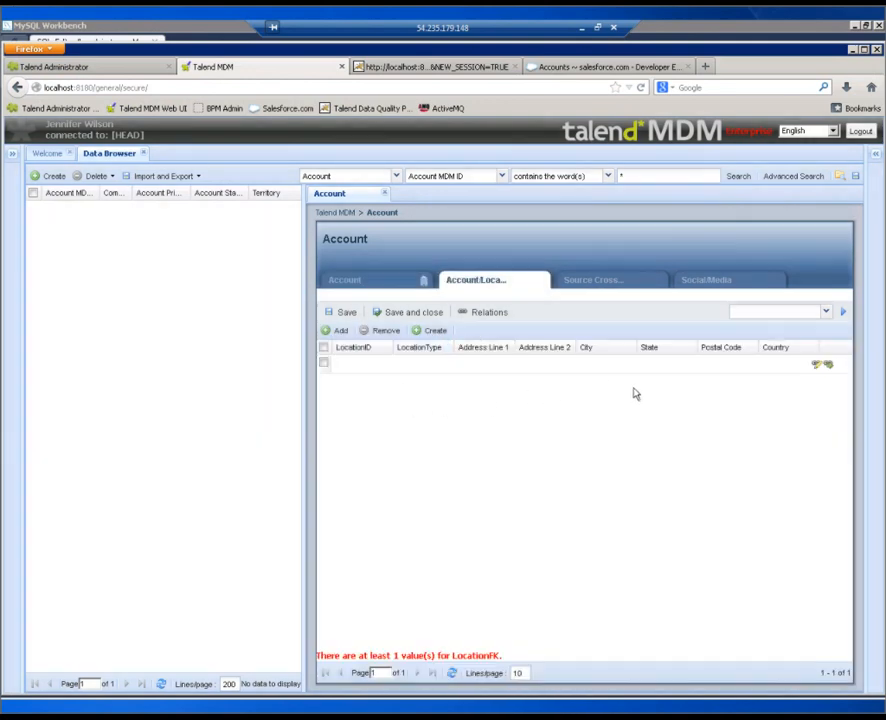
left_click(595, 281)
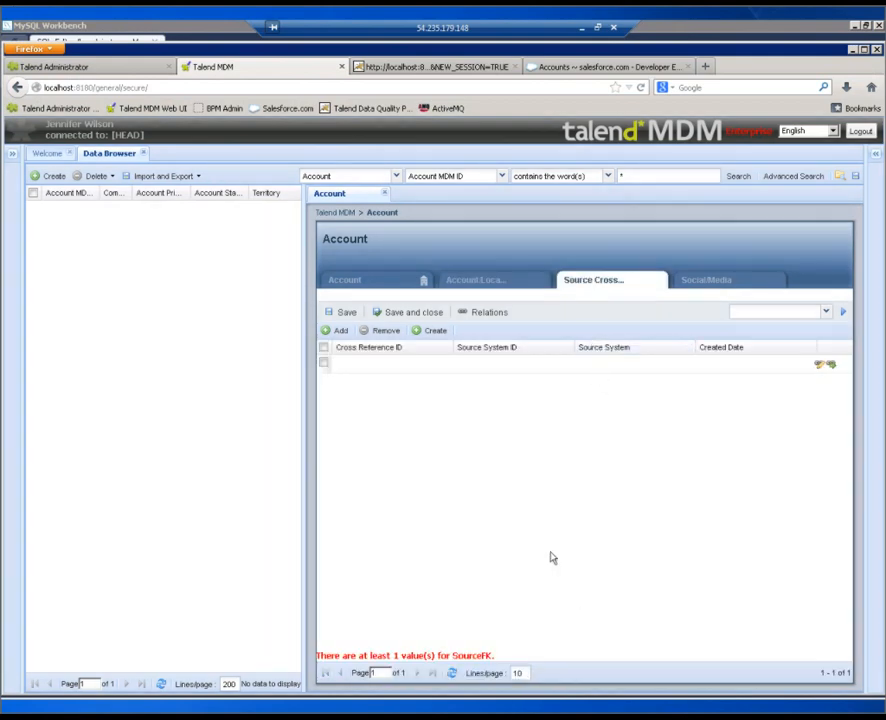
Step: Switch to the MDM perspective of Talend Platform and open the Account 0.1 data model from the repository
left_click(428, 706)
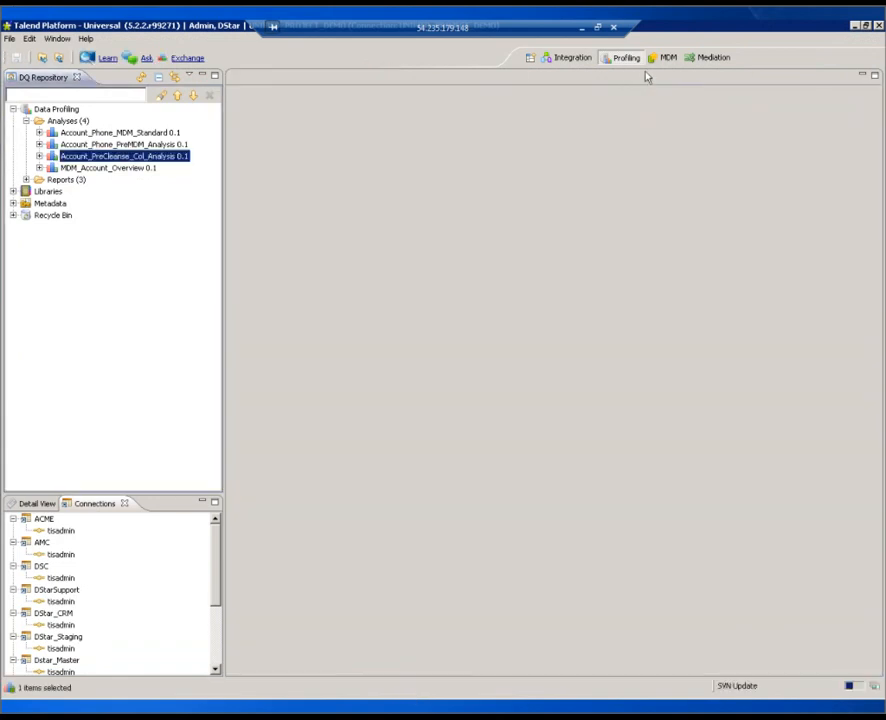
left_click(667, 58)
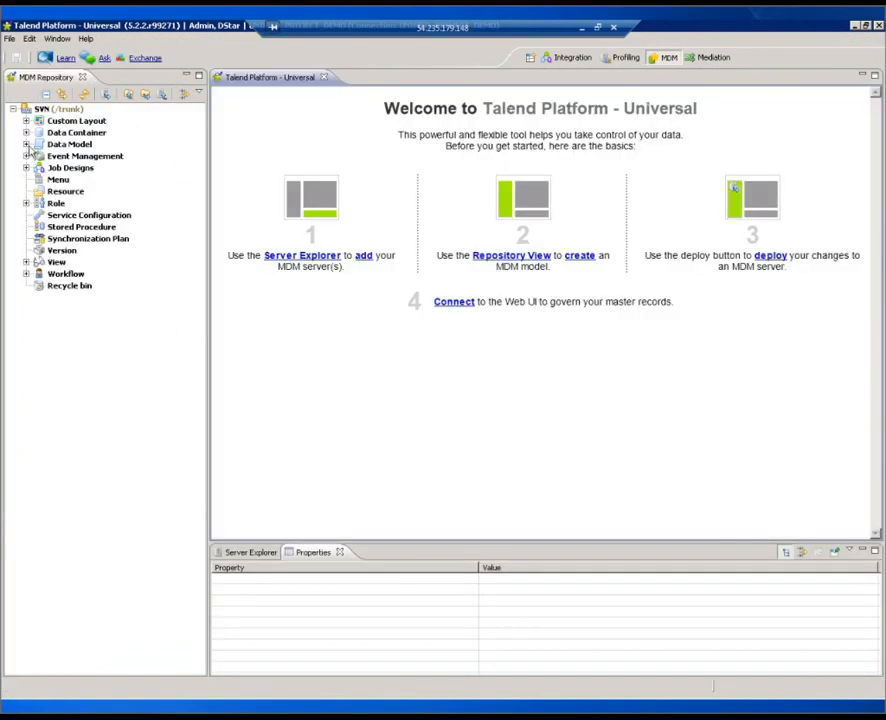
left_click(26, 144)
left_click(60, 167)
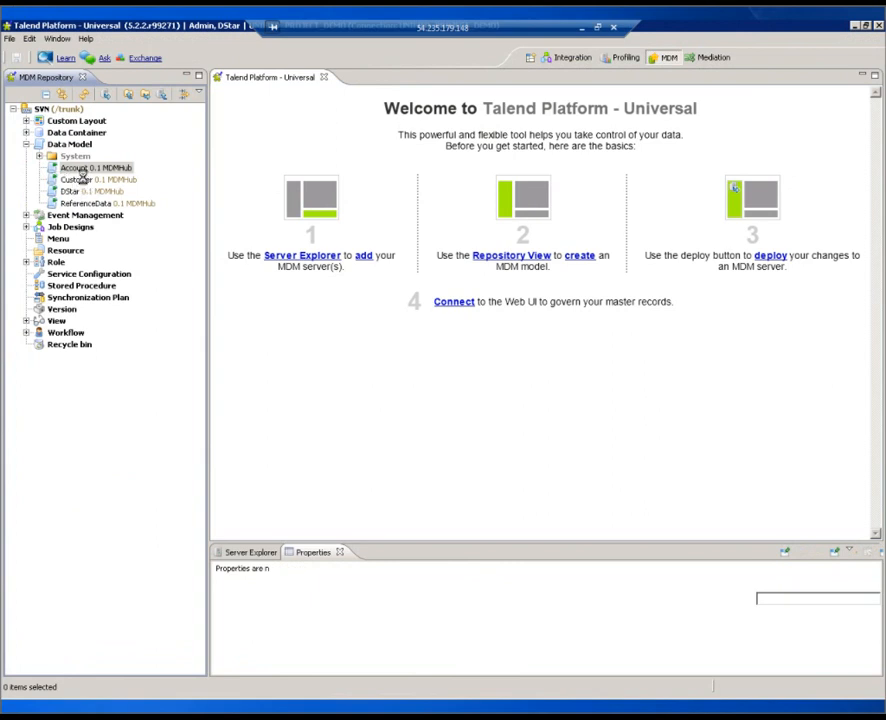
double_click(80, 168)
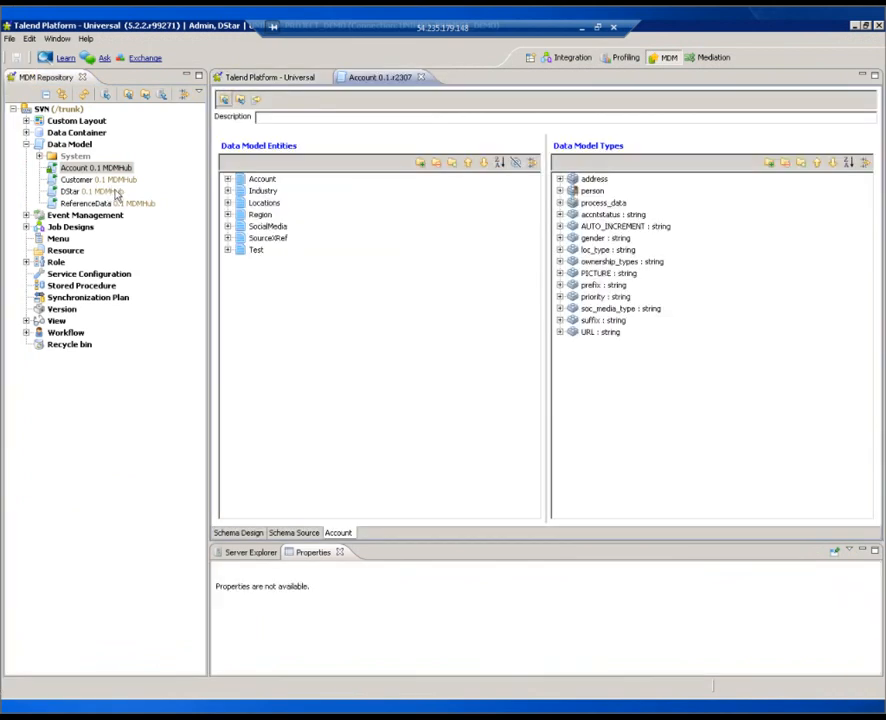
Step: Examine the Account entity's elements, the person fields under Contact_Info, and the reusable person type that defines them
left_click(227, 179)
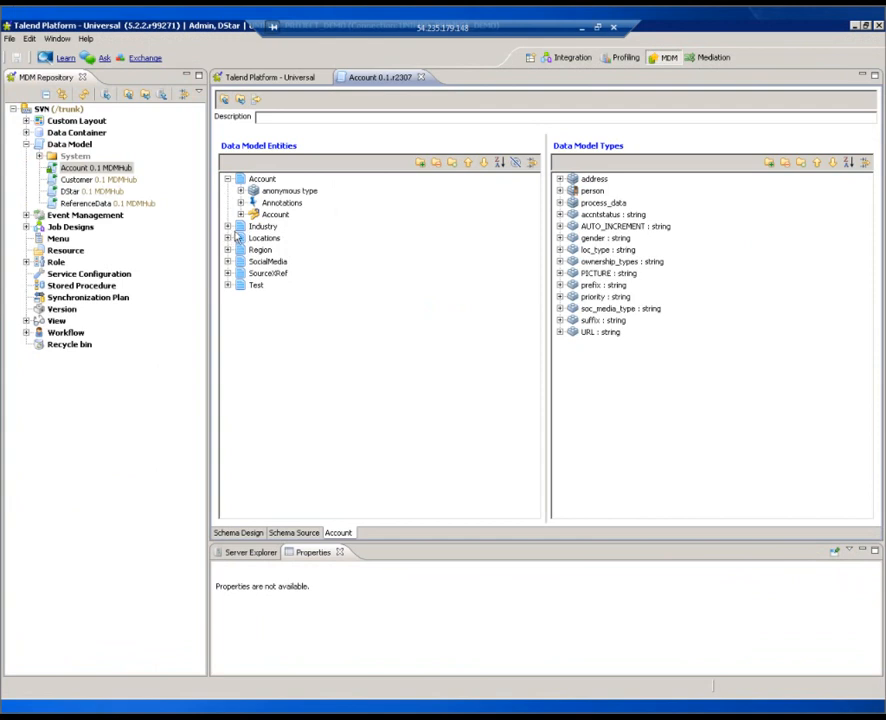
left_click(240, 191)
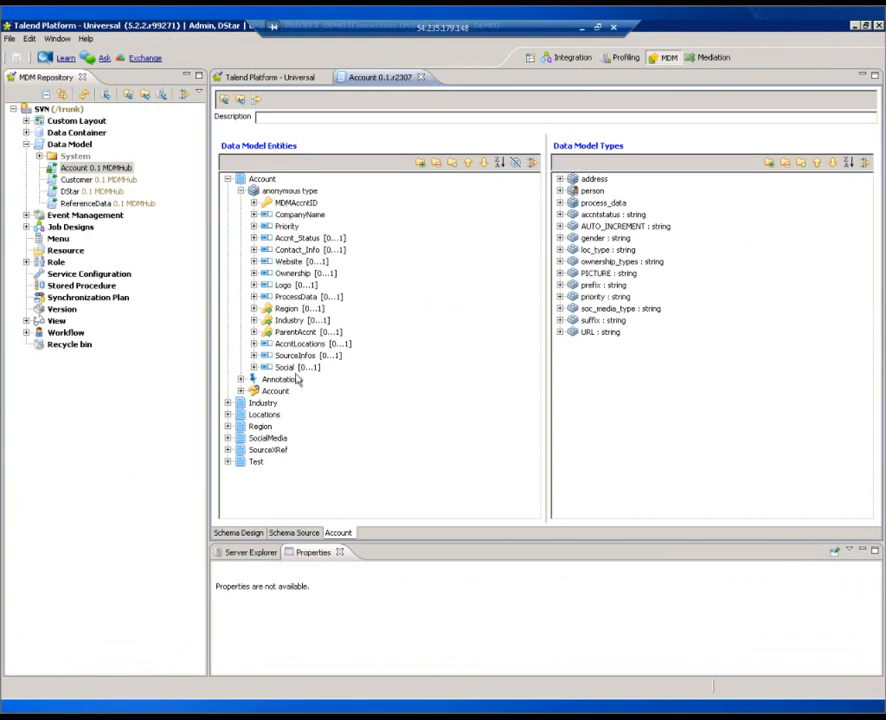
left_click(254, 250)
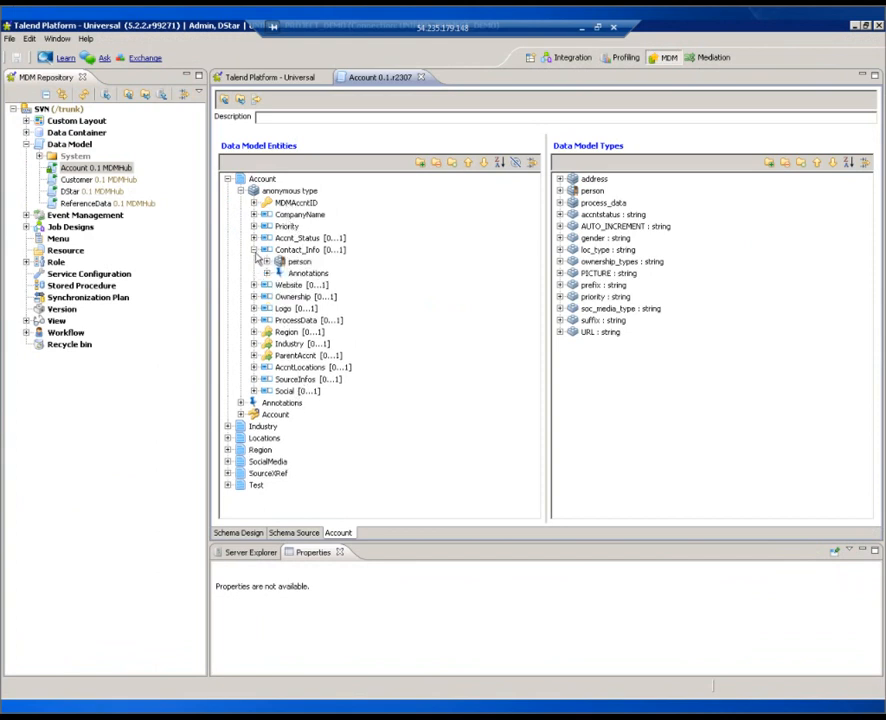
left_click(267, 261)
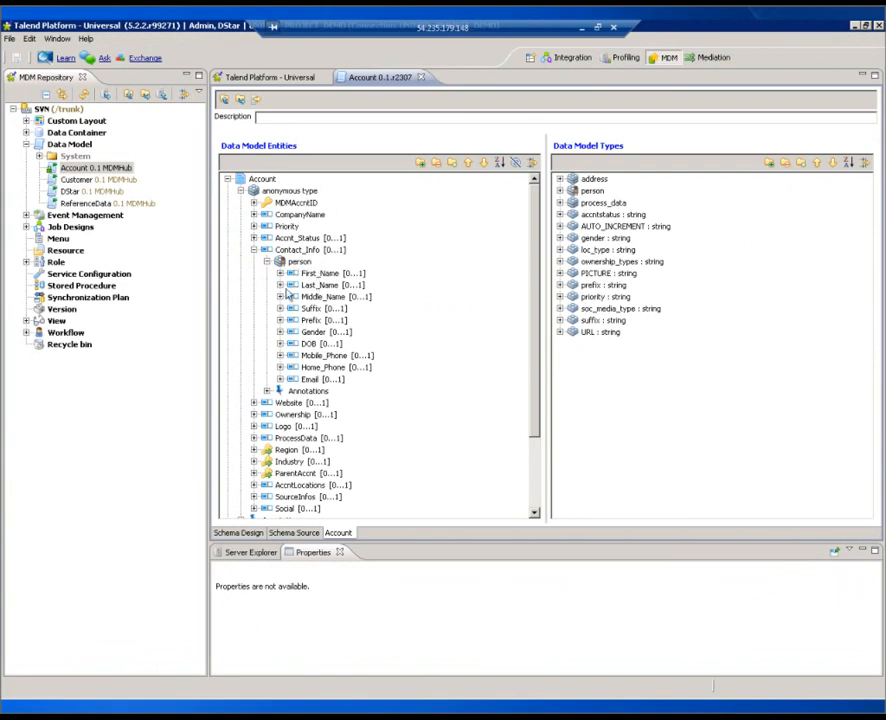
left_click(560, 191)
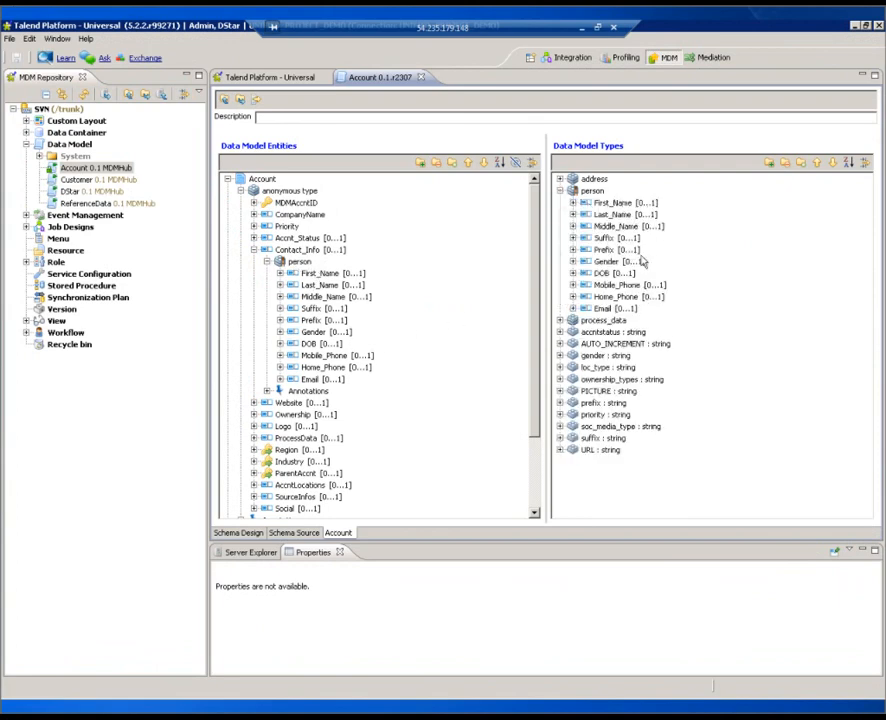
Step: Examine the Account entity's AccntLocations structure with its LocationFK foreign key, and the type under SourceInfos
left_click(254, 485)
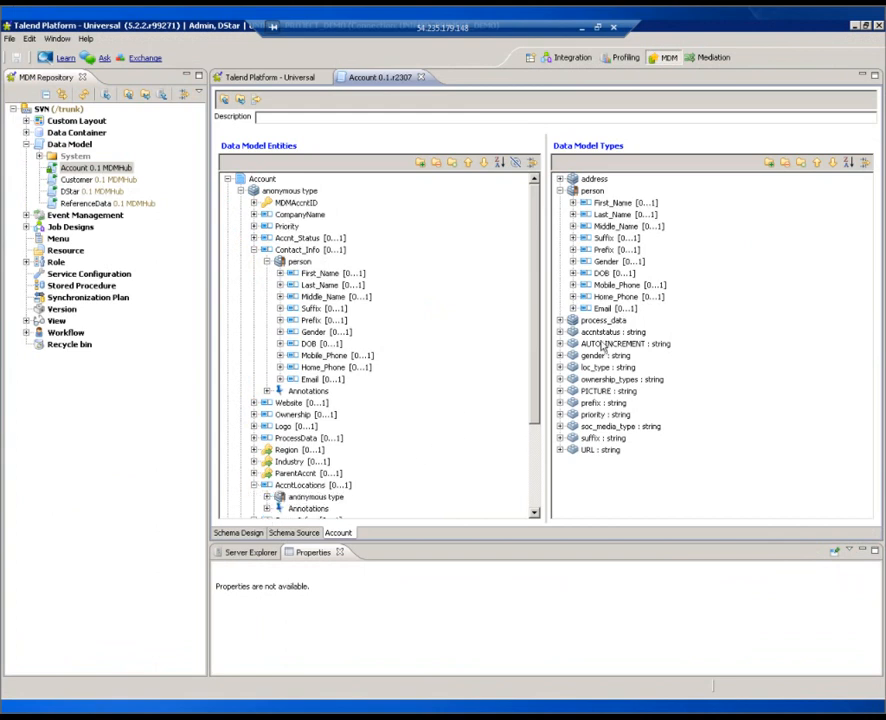
scroll(537, 354, "down", 3)
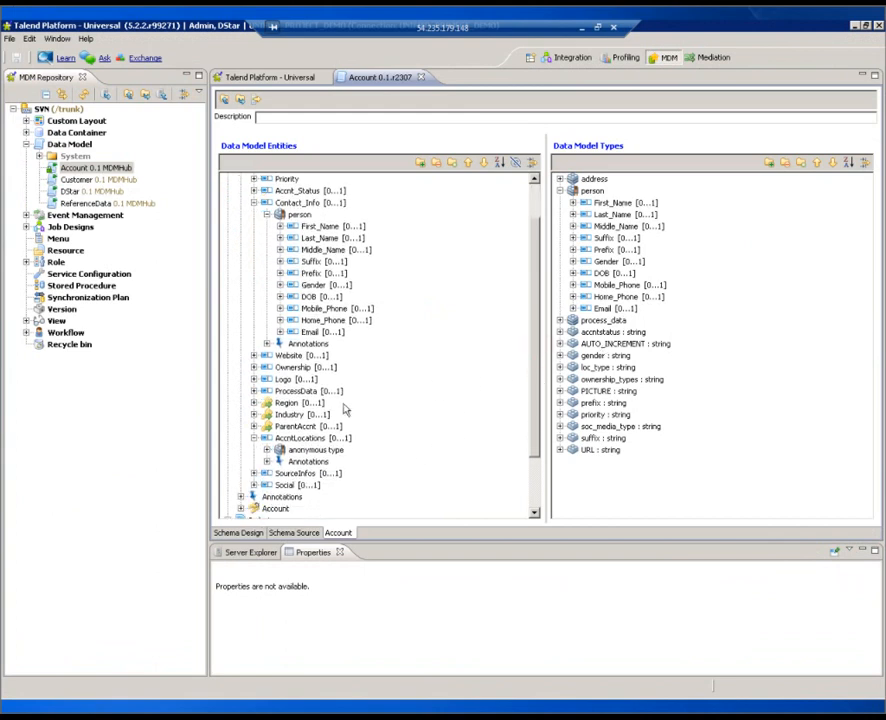
left_click(267, 450)
left_click(280, 462)
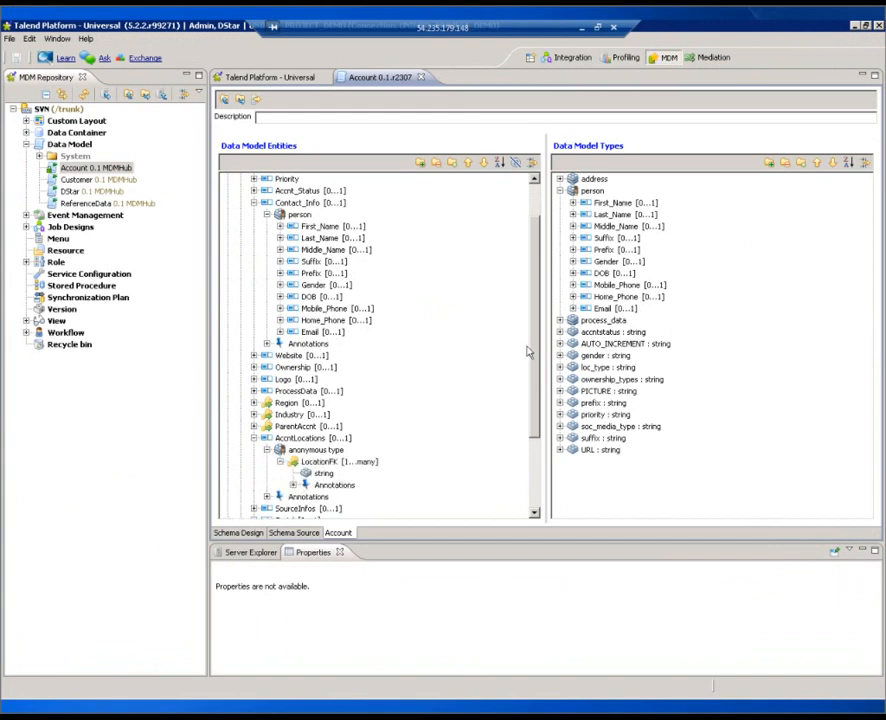
scroll(537, 354, "down", 3)
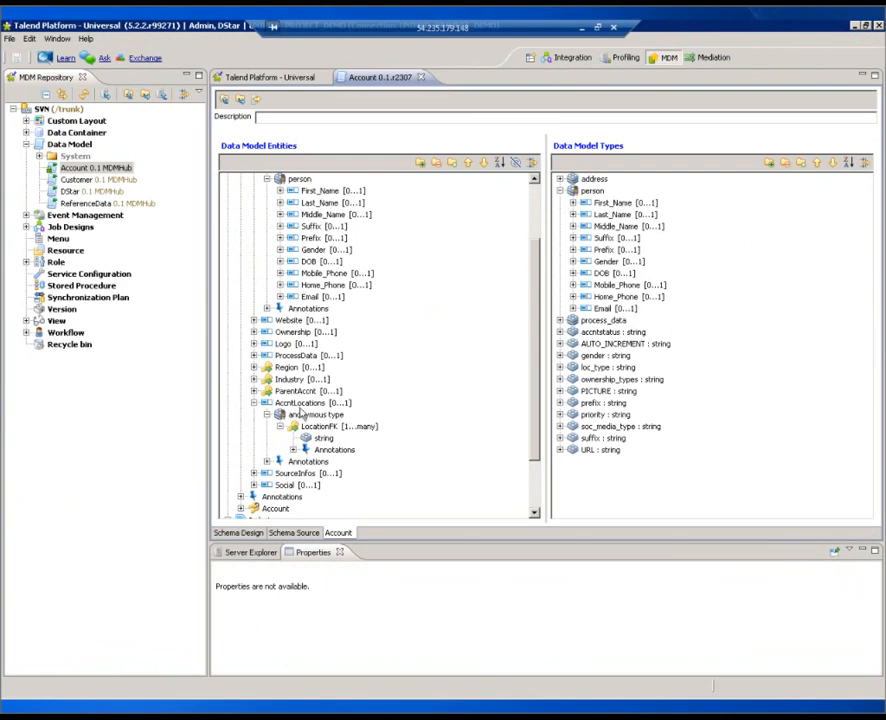
left_click(254, 473)
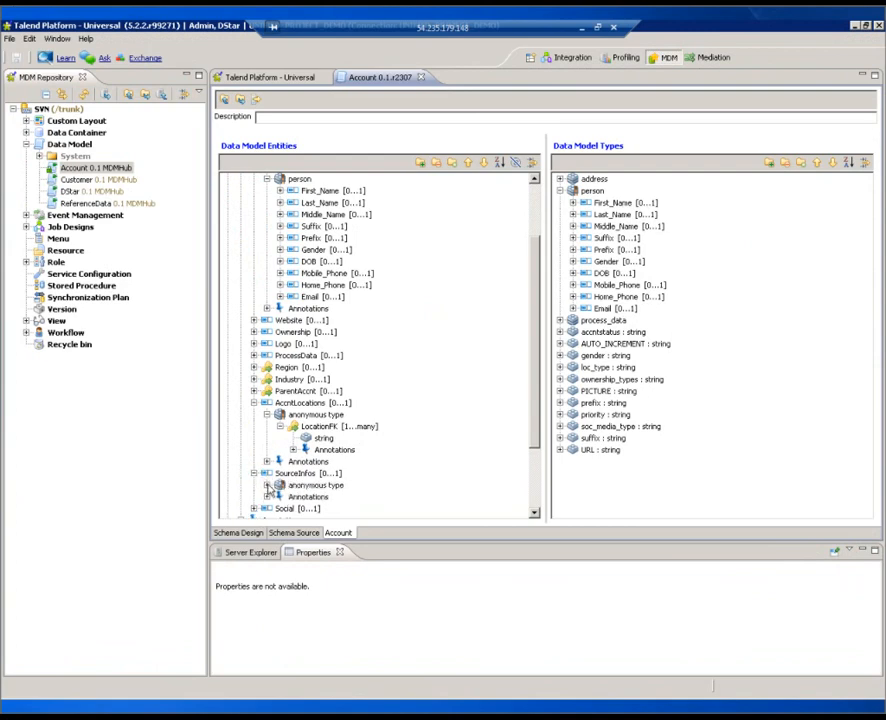
left_click(267, 486)
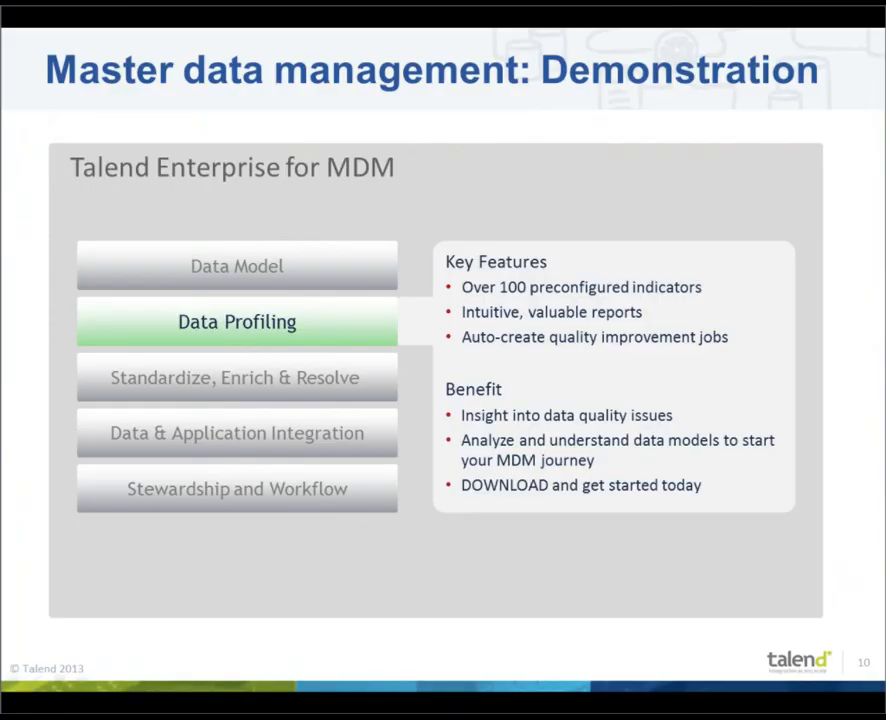
key("Right")
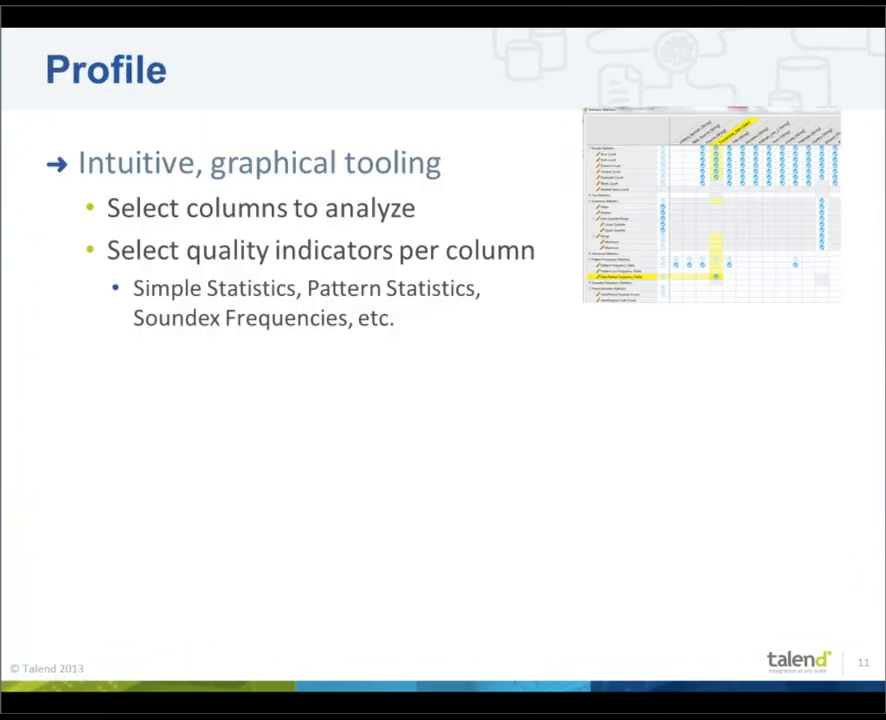
key("Right")
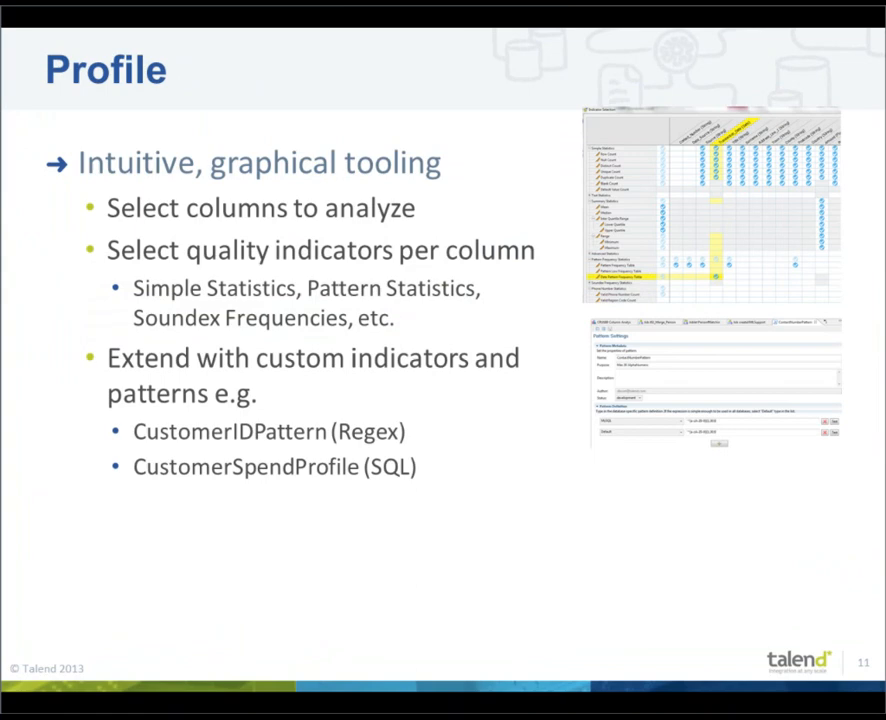
key("Right")
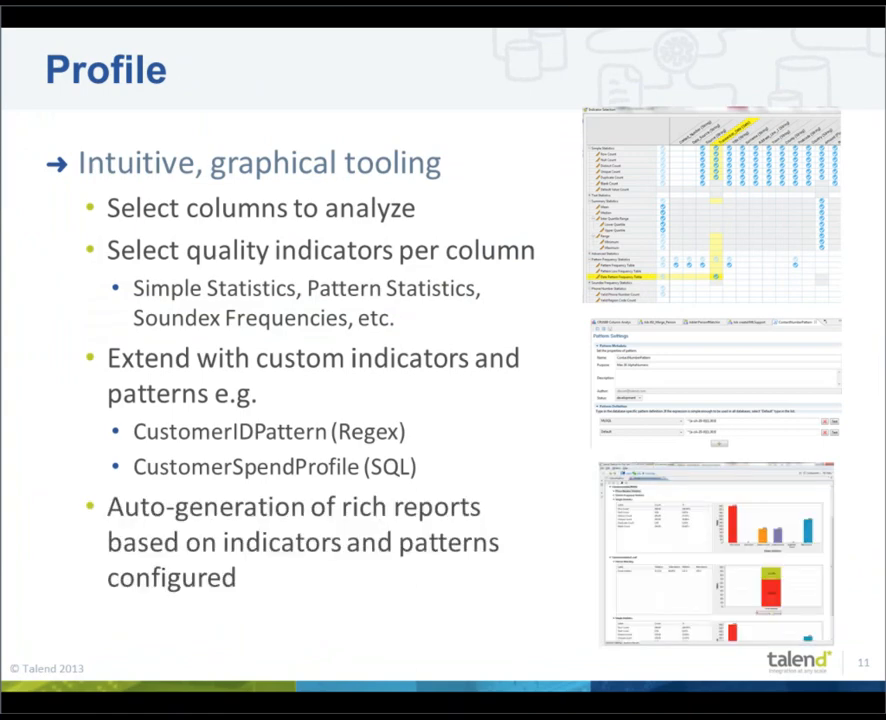
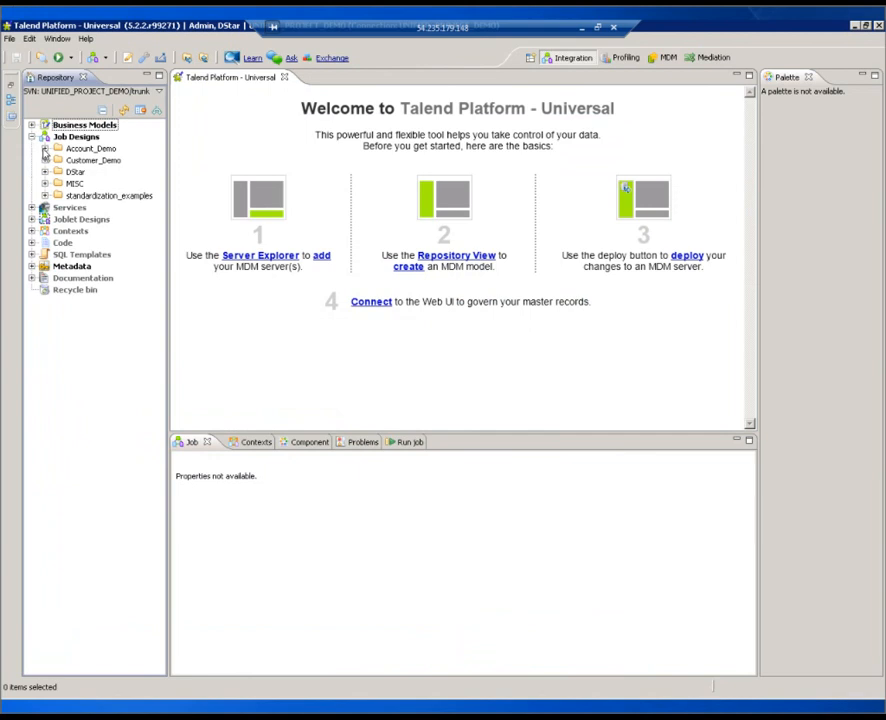
Step: Open the Example_Account_Location_Std job from Account_Demo's A1_Account_Matching folder and view its flow through to the output components
left_click(44, 148)
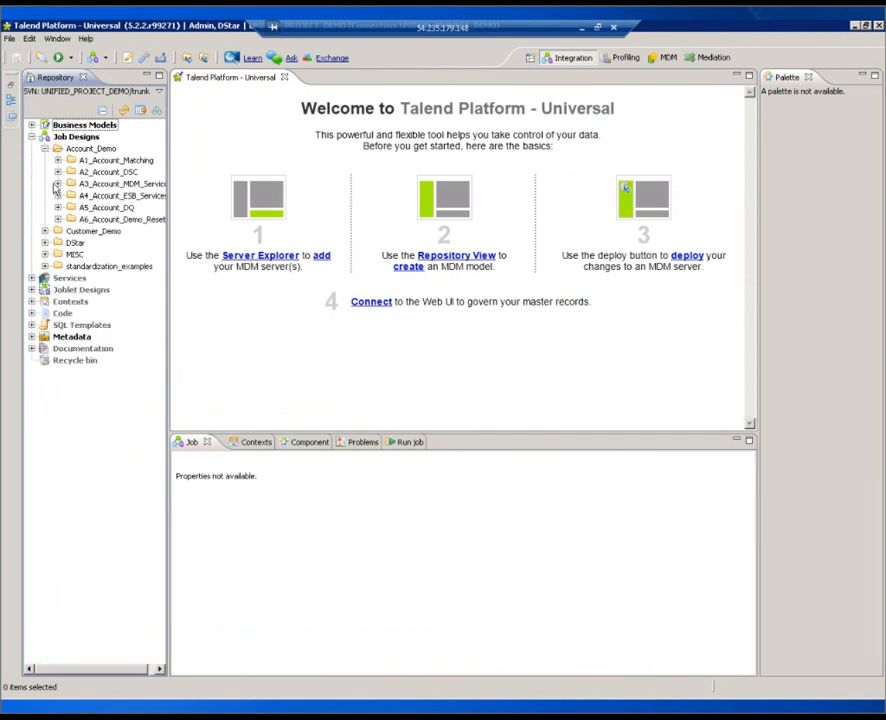
left_click(58, 160)
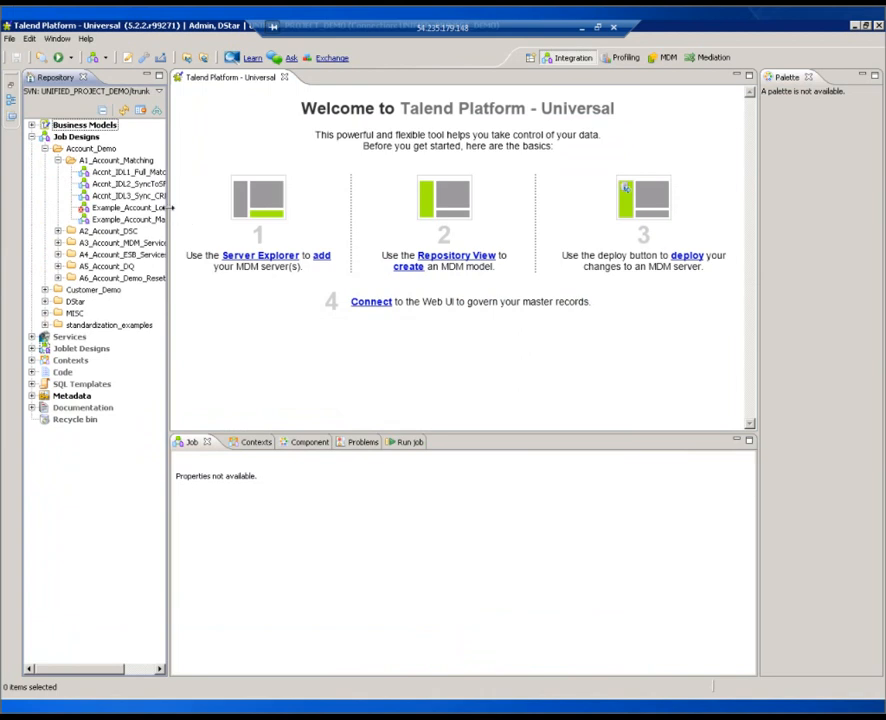
left_click_drag(172, 207, 218, 207)
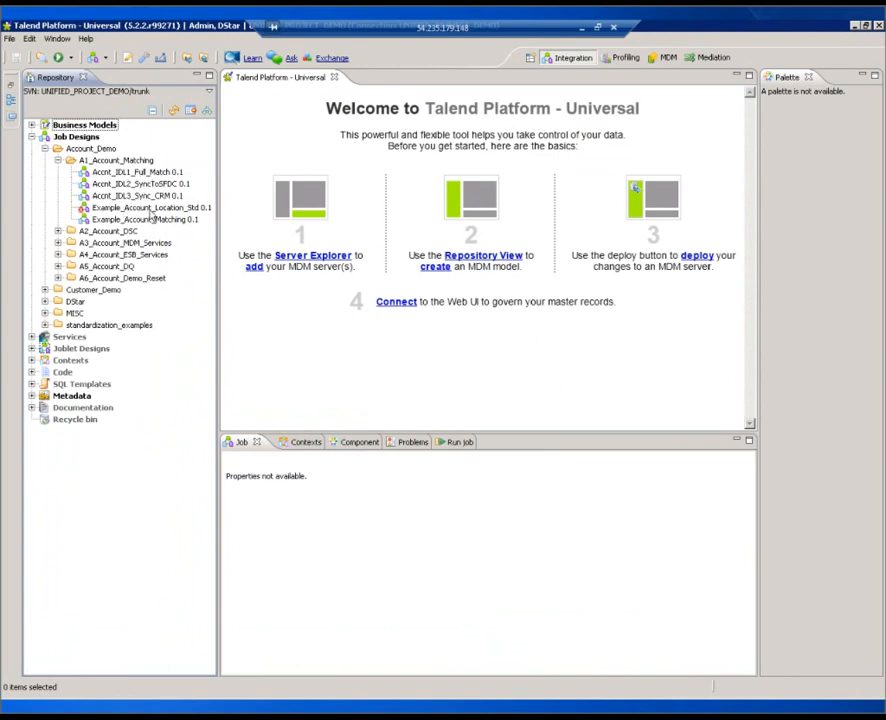
left_click(146, 207)
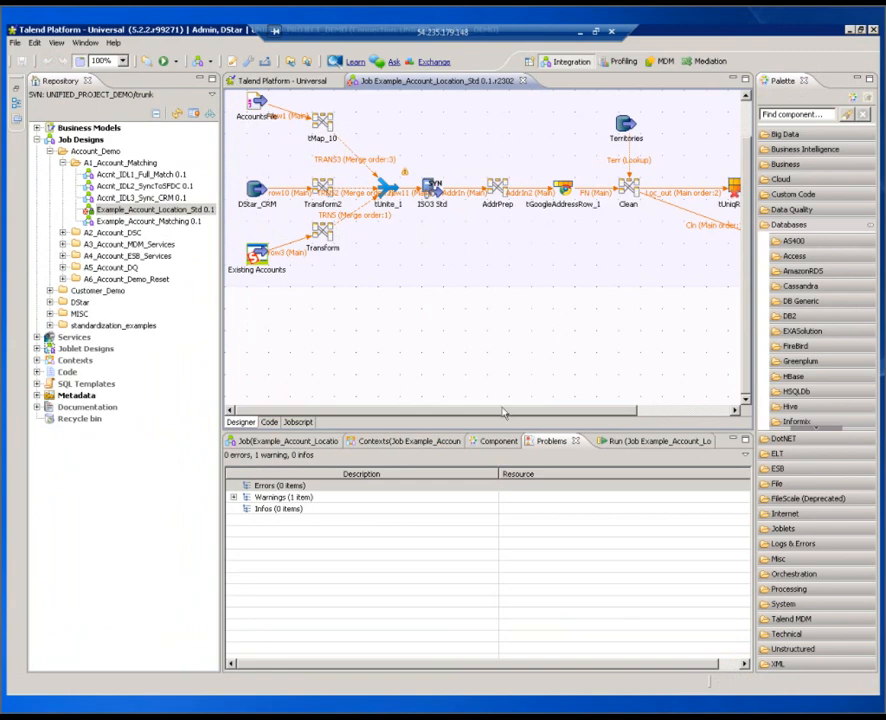
left_click_drag(526, 412, 583, 421)
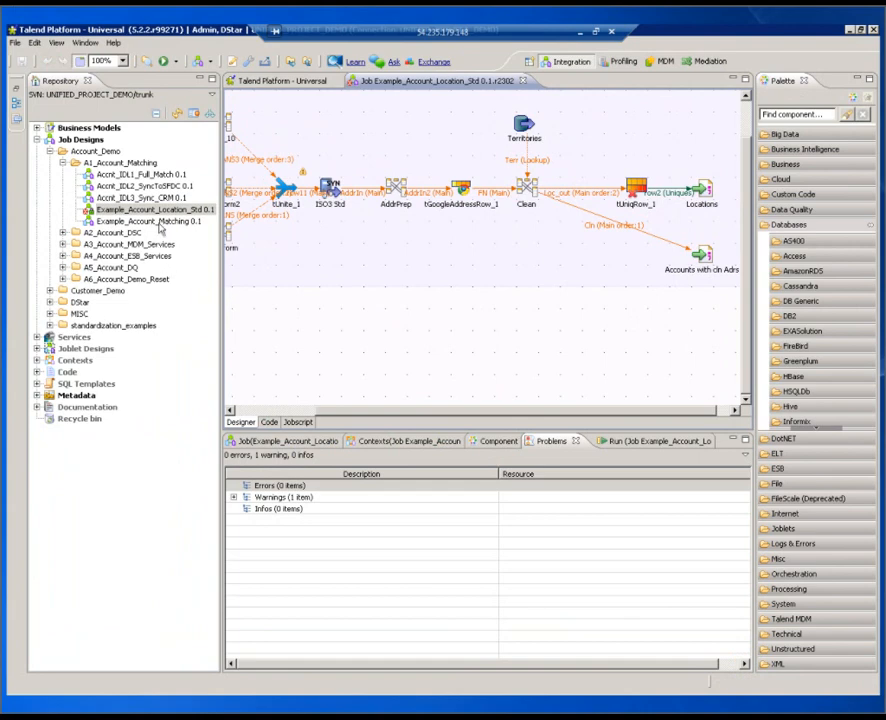
Step: Open the Example_Account_Matching job and launch the Configuration Wizard for its tMatchGroup_1 component
left_click(152, 221)
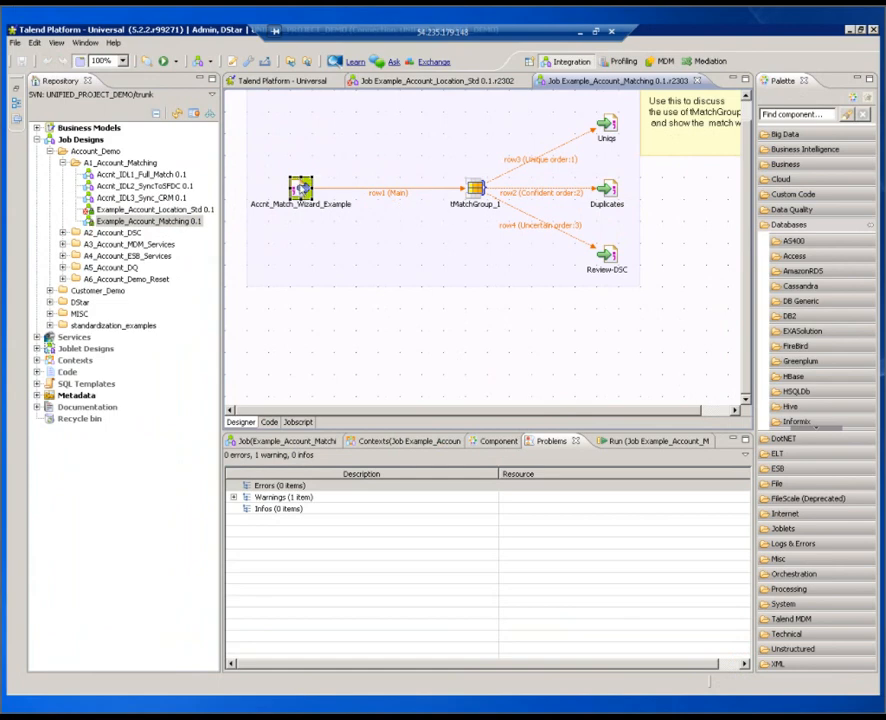
left_click(479, 191)
right_click(480, 191)
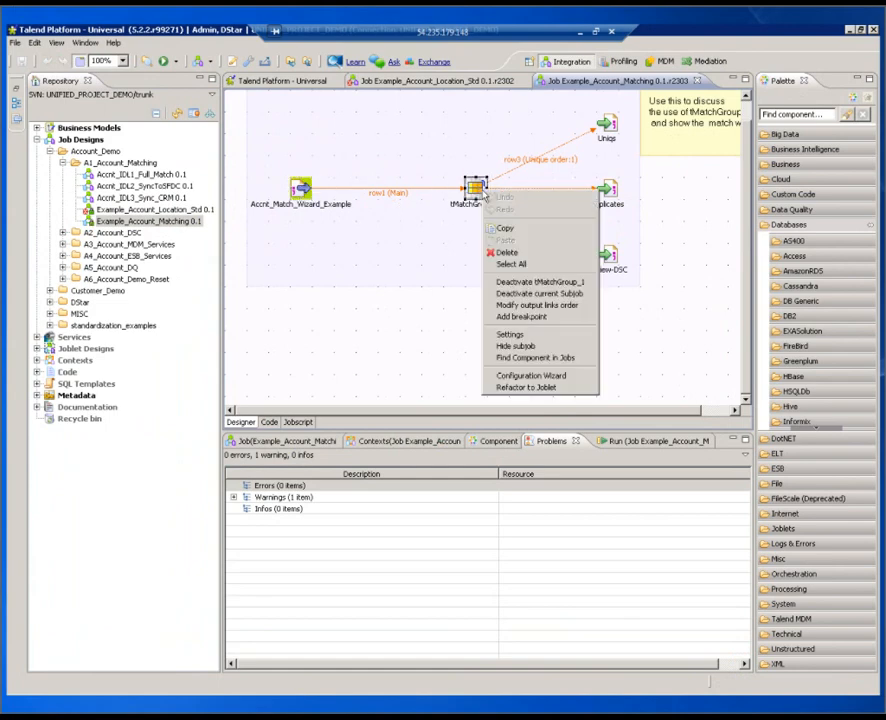
left_click(525, 376)
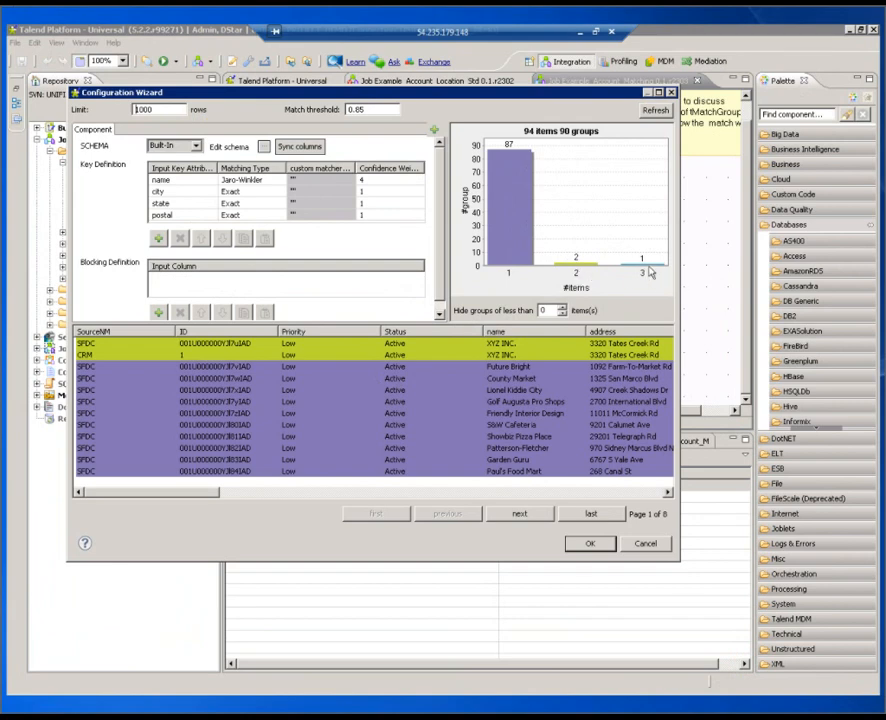
Step: Hide match groups of less than 2 items in the chart and refresh the matching results
double_click(543, 310)
type("2")
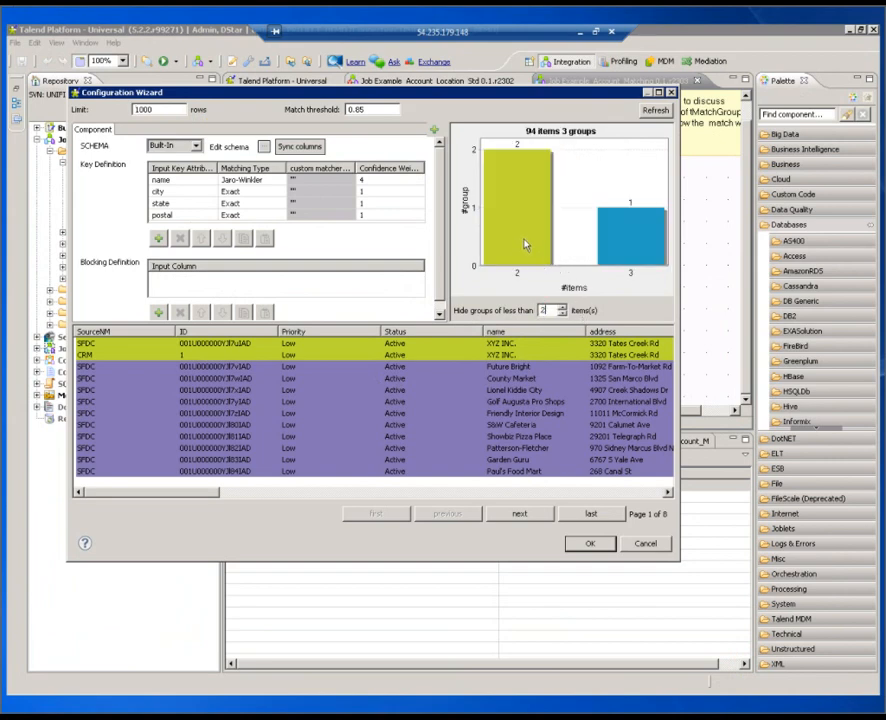
left_click(655, 110)
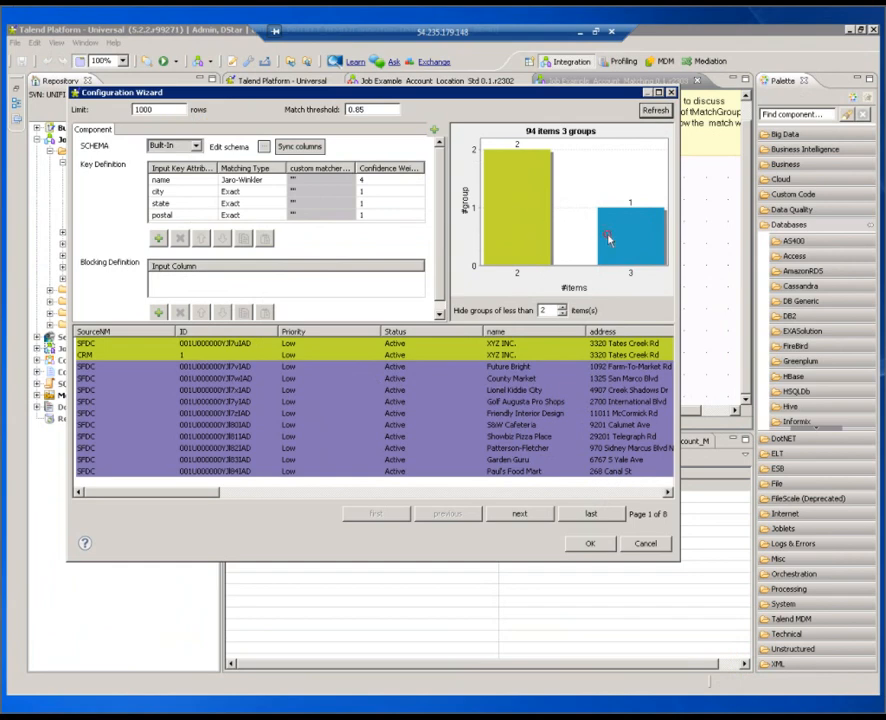
Step: Page through the match results to page 5 and examine the grouped account records' names, addresses and cities
left_click(524, 514)
left_click(522, 514)
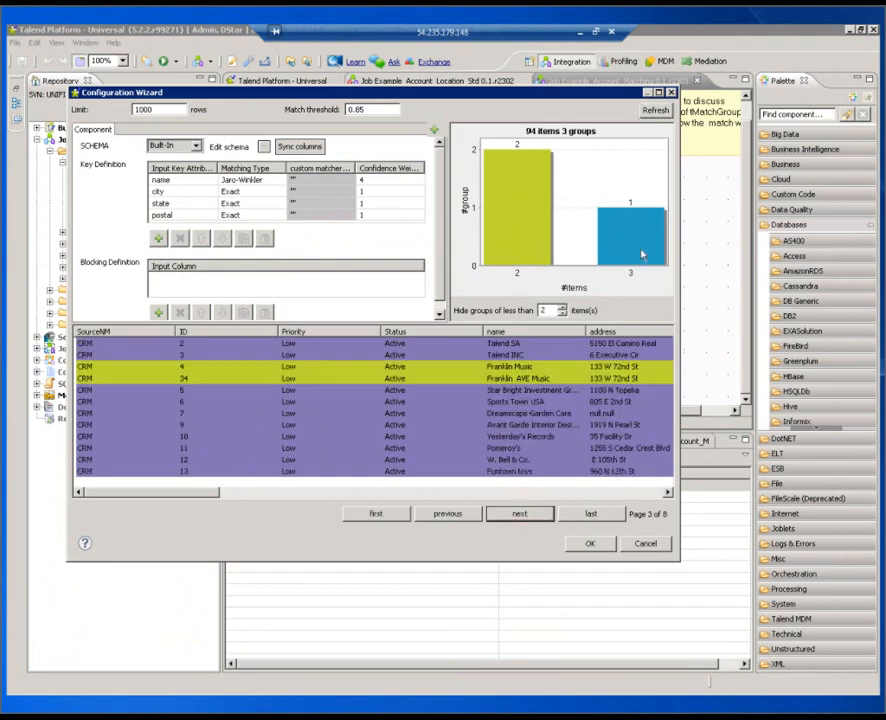
left_click(522, 514)
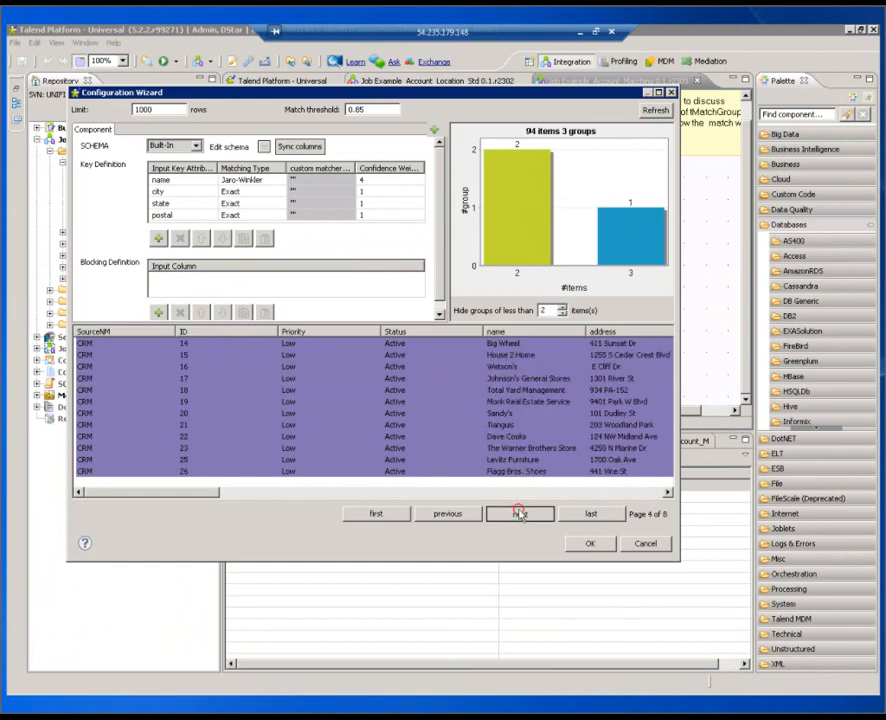
left_click(520, 514)
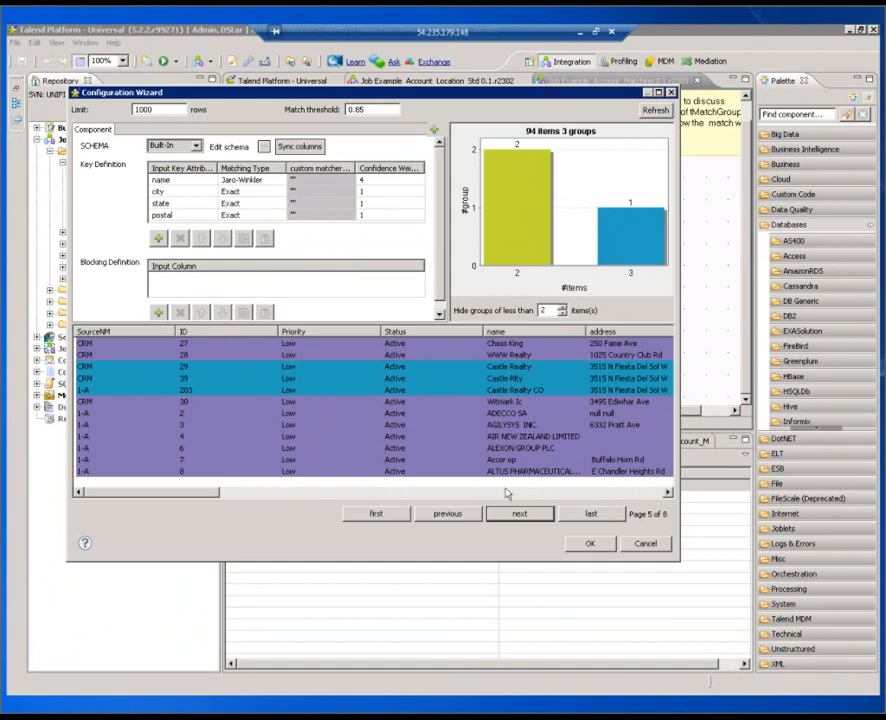
left_click_drag(194, 494, 257, 494)
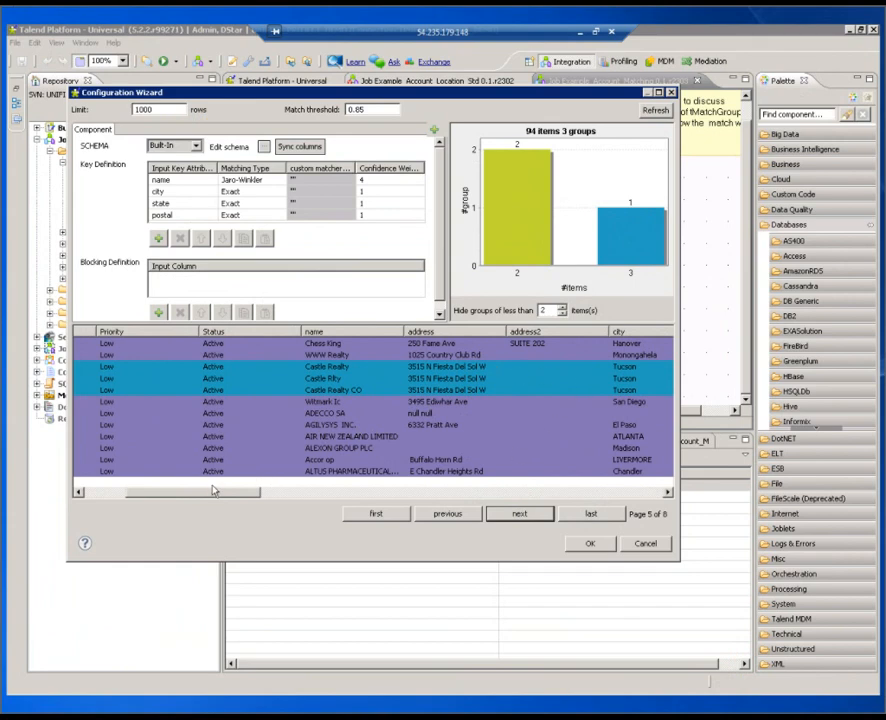
left_click_drag(207, 494, 113, 494)
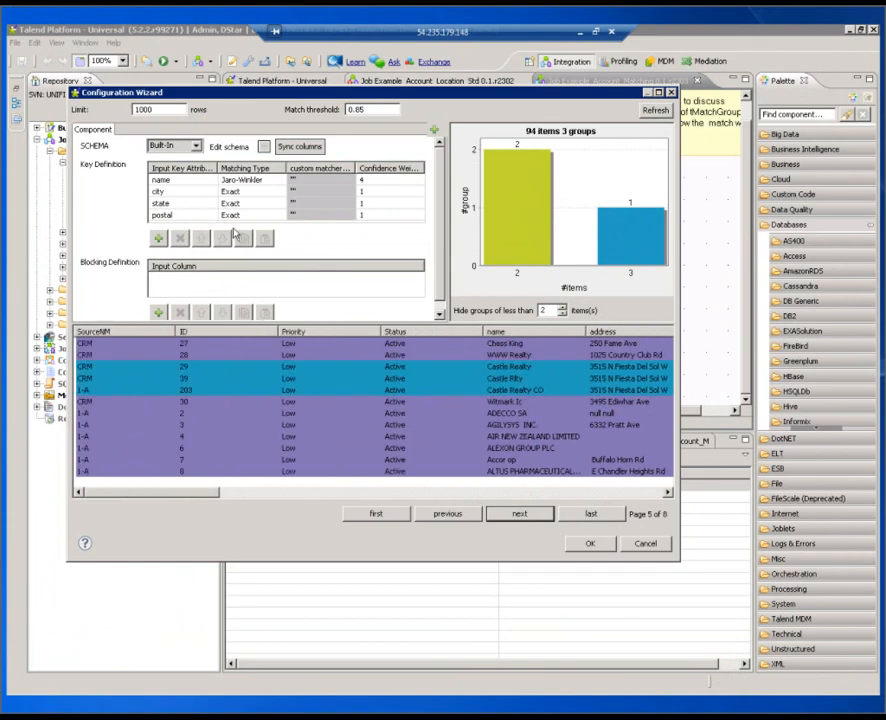
Step: Add a key definition row to the matching rule with contactPhone as its input key attribute
left_click(158, 238)
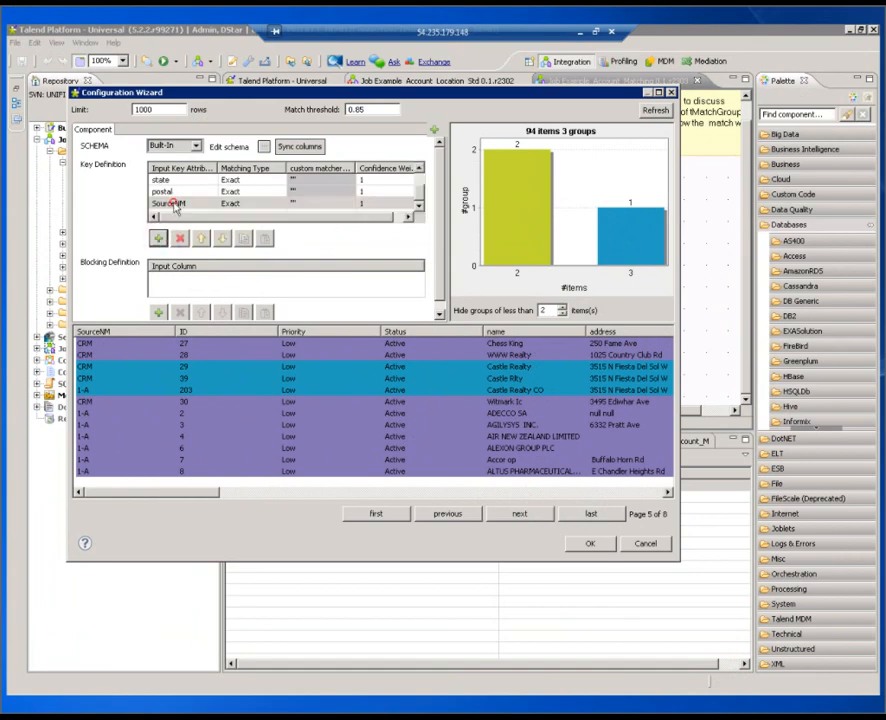
left_click(195, 204)
left_click(211, 204)
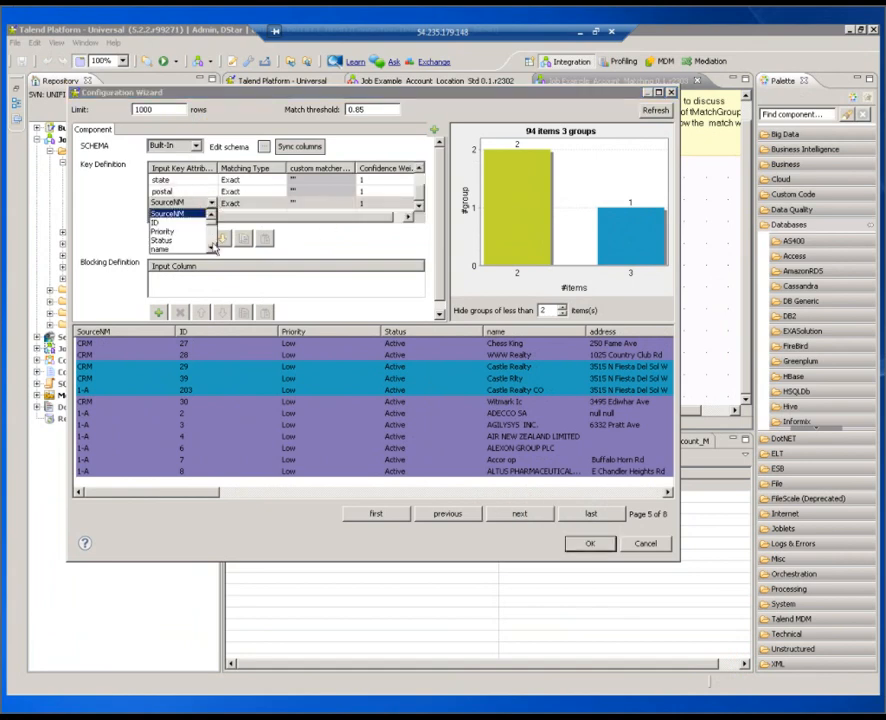
left_click(211, 248)
left_click(212, 248)
left_click(212, 248)
left_click(212, 248)
left_click(212, 248)
left_click(212, 248)
left_click(212, 248)
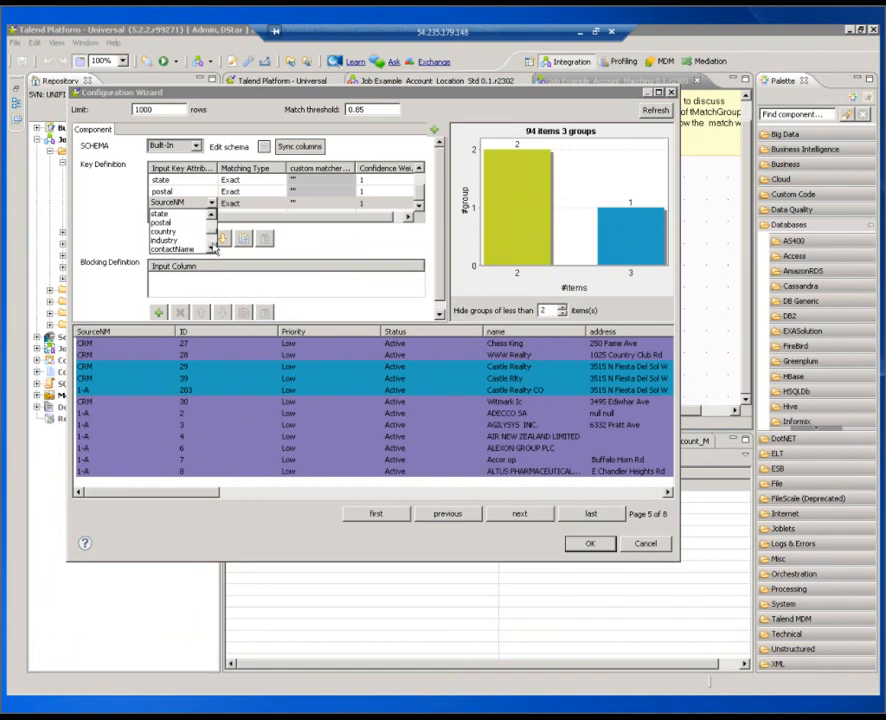
left_click(212, 248)
left_click(212, 248)
left_click(212, 248)
left_click(195, 232)
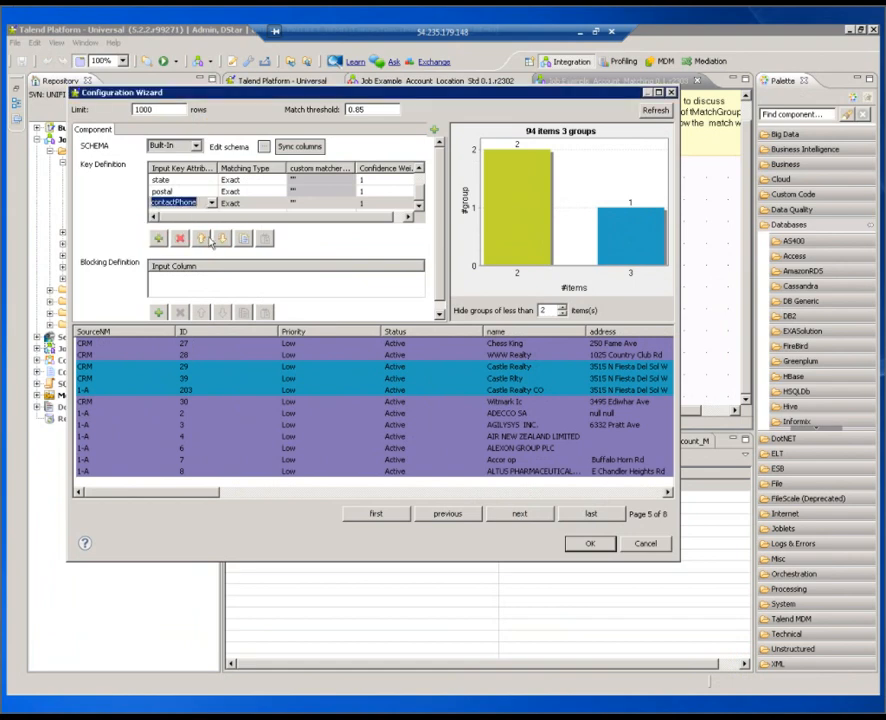
Step: Set the contactPhone key to Levenshtein matching with a confidence weight of 2, and refresh the match results
left_click(240, 203)
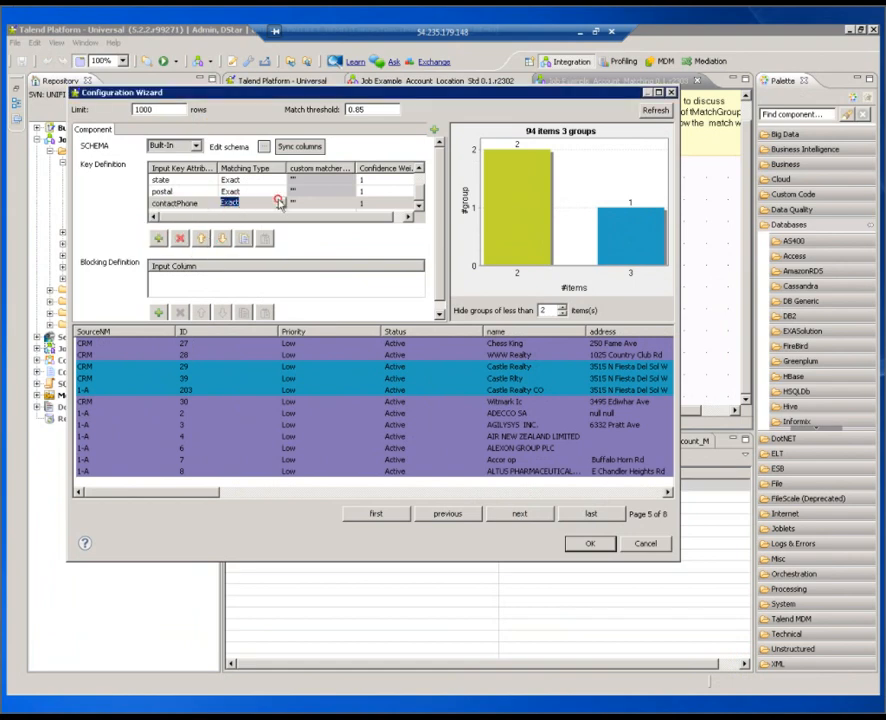
left_click(280, 203)
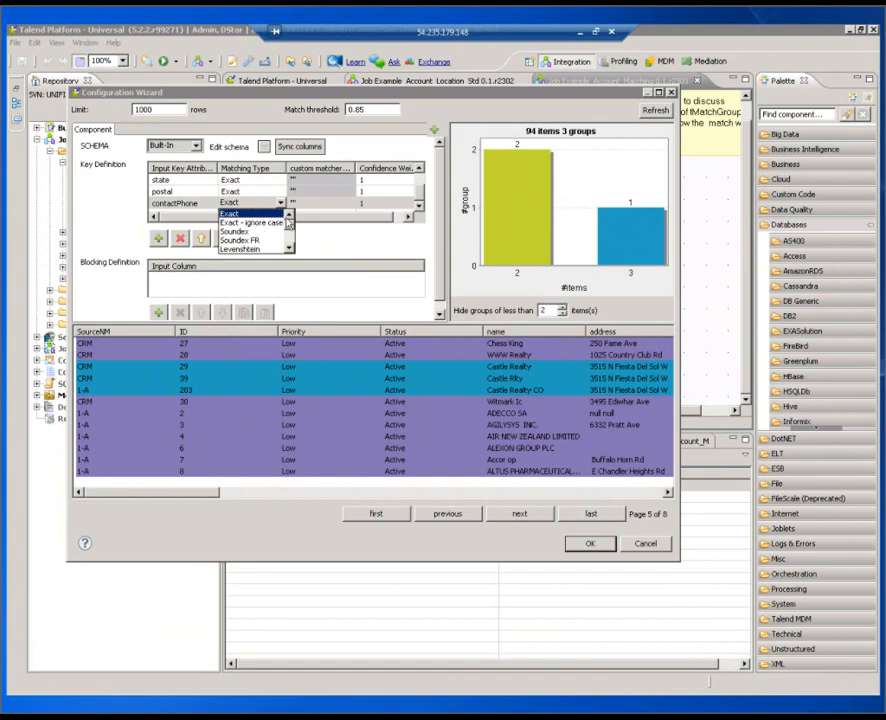
left_click(290, 248)
left_click(290, 248)
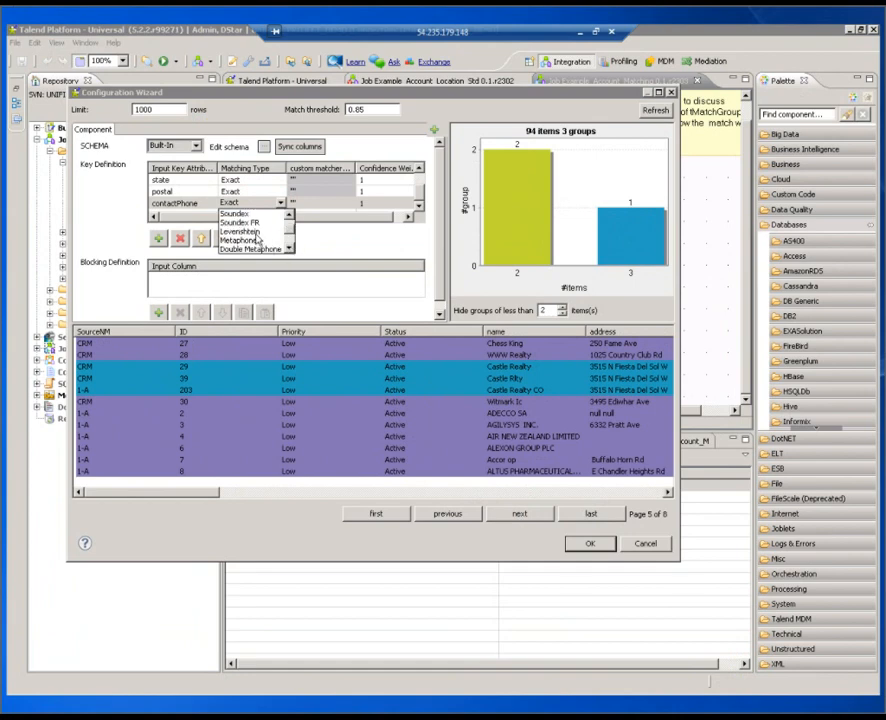
left_click(245, 231)
left_click(364, 203)
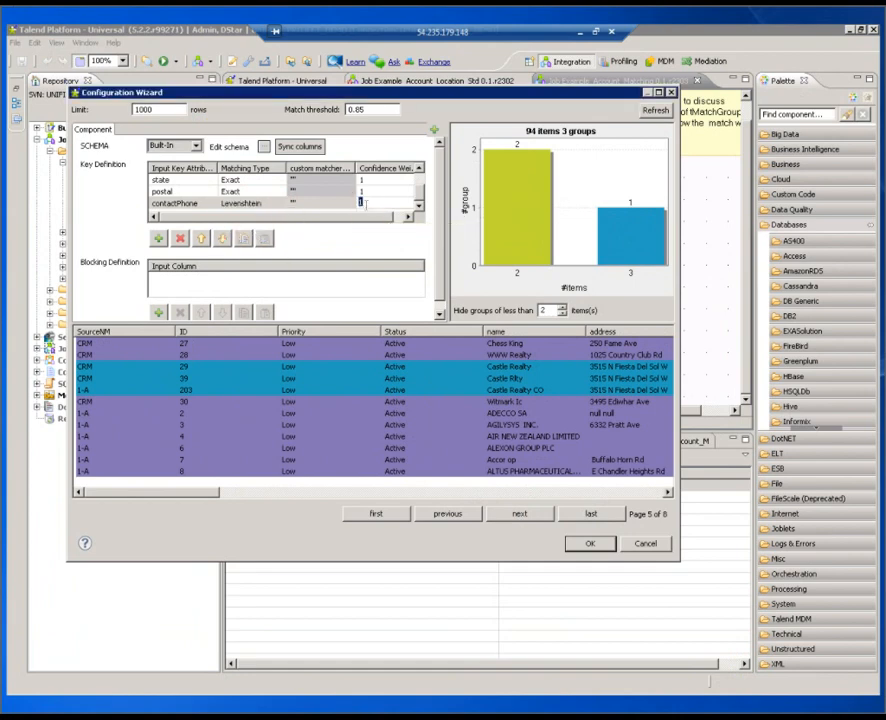
left_click(658, 109)
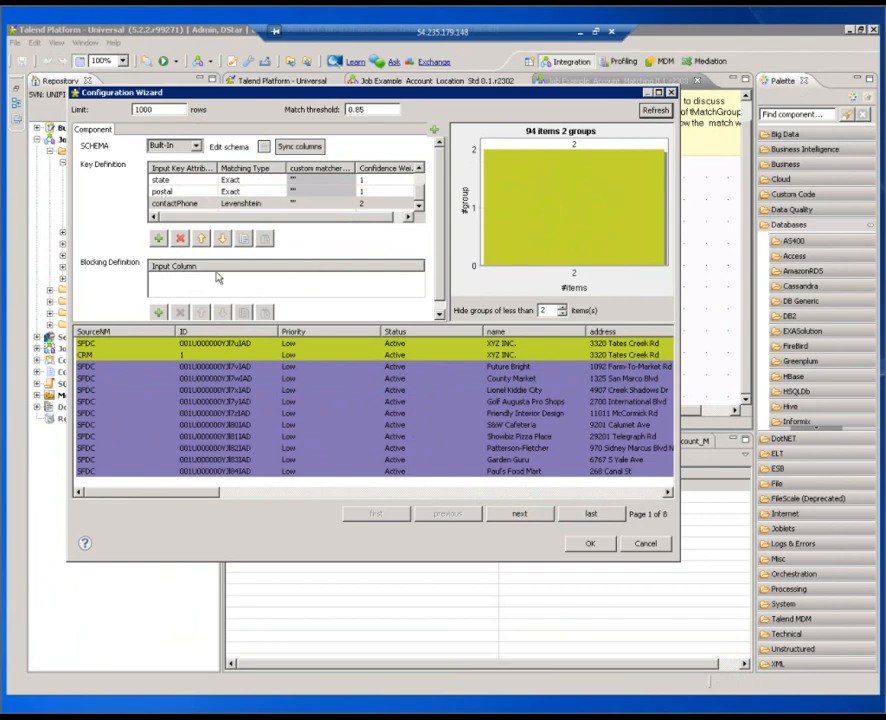
Step: Set the confidence weight to 1 for contactPhone and 2 for name, refresh the match results, and accept the wizard's configuration
left_click(371, 204)
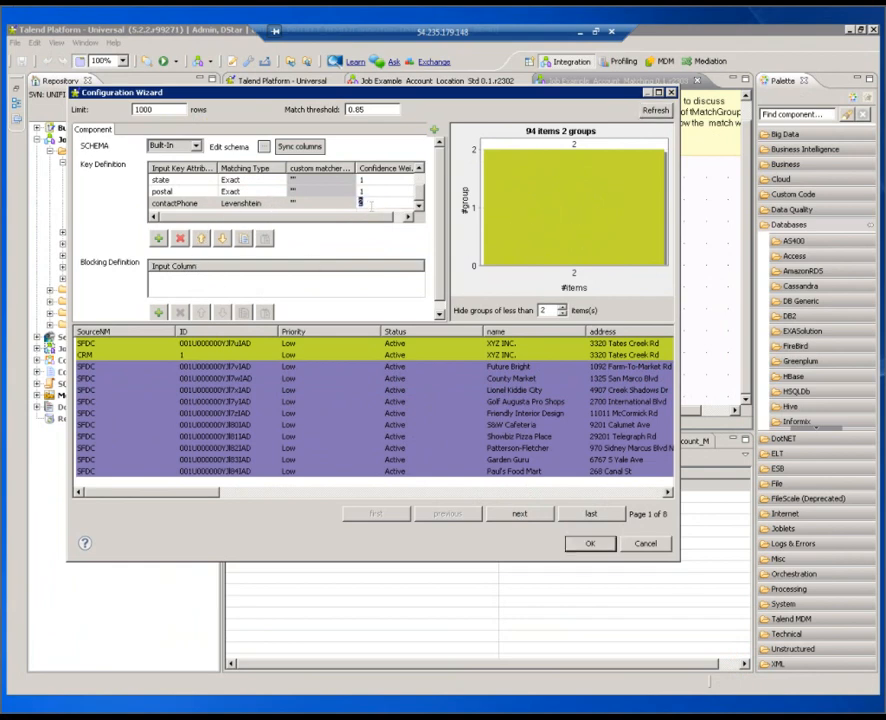
type("1")
scroll(421, 203, "up", 2)
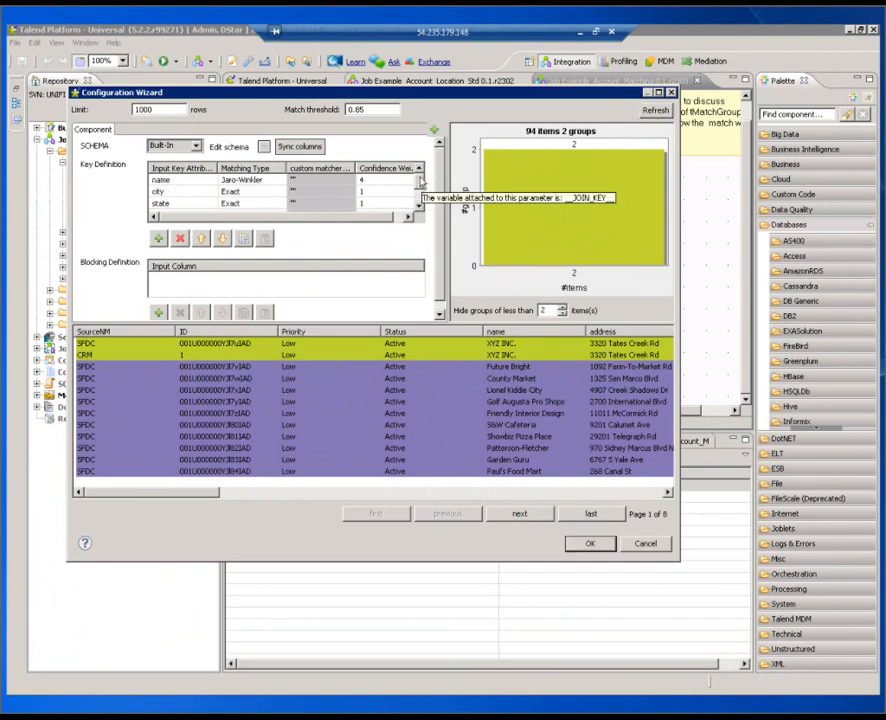
left_click(392, 192)
left_click(383, 184)
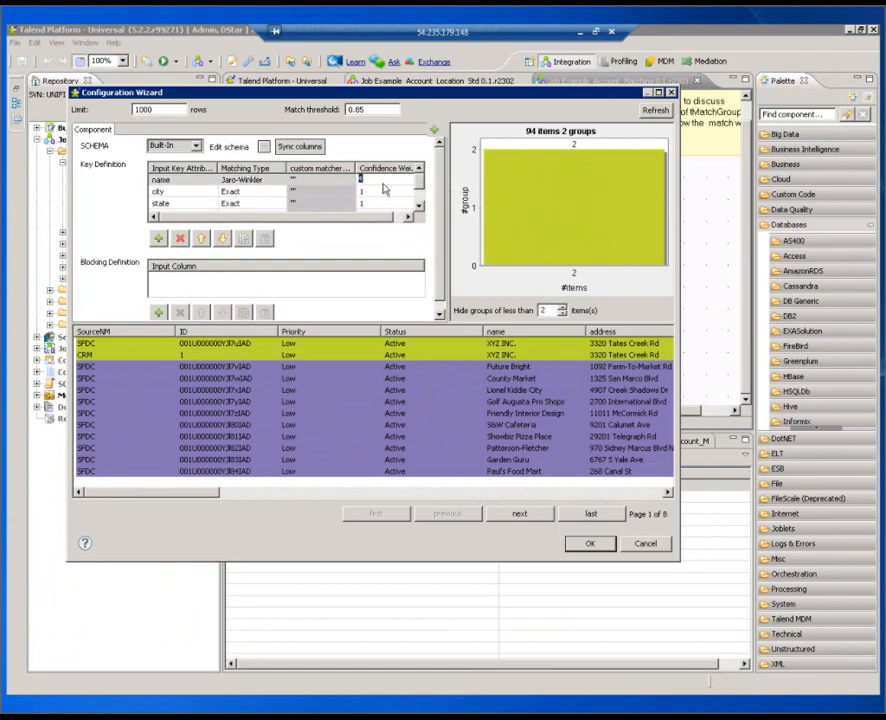
type("2")
left_click(654, 111)
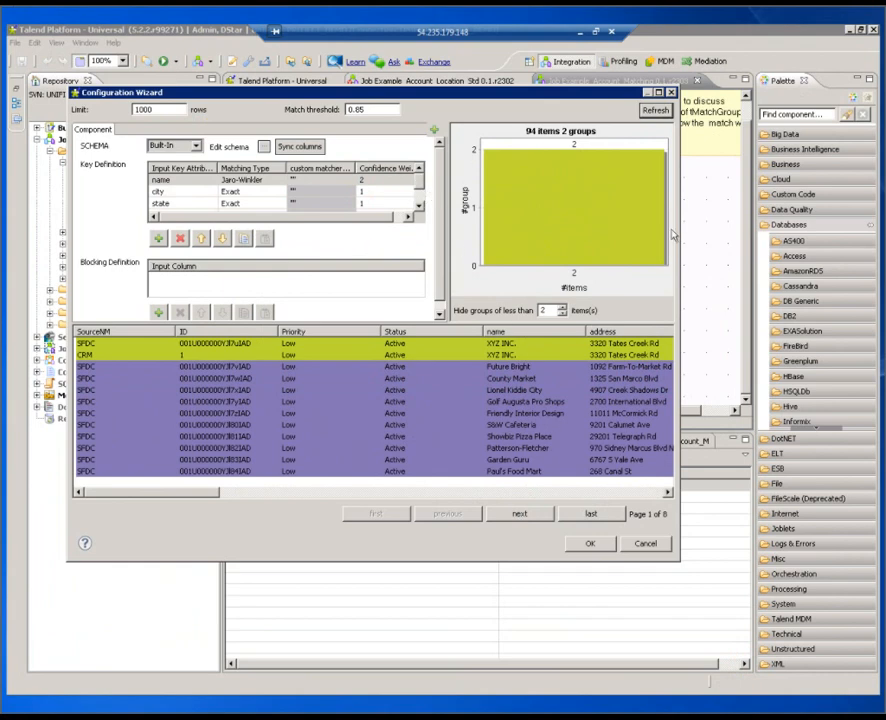
left_click(587, 543)
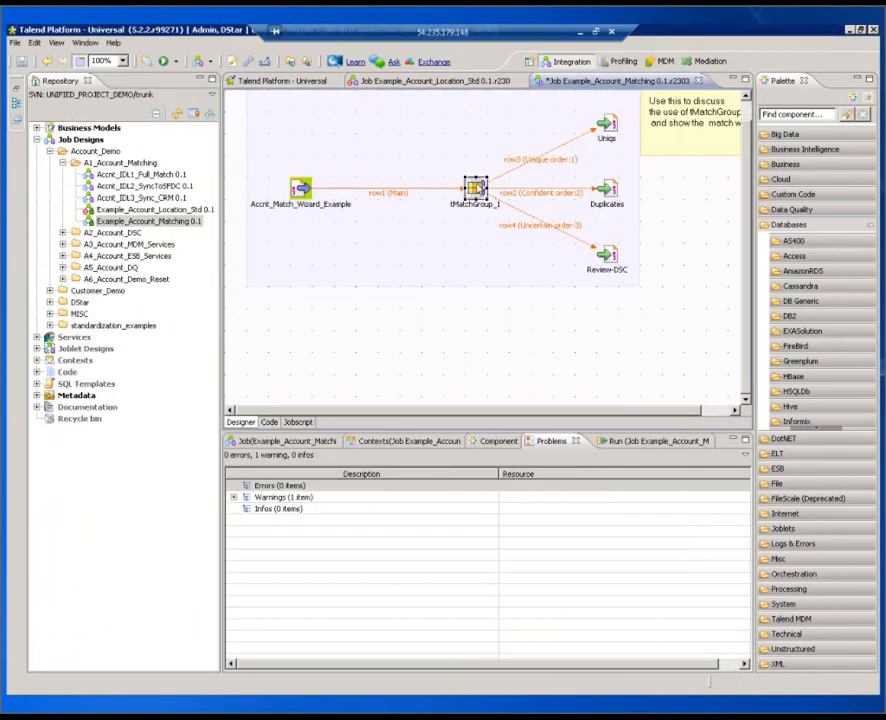
Step: Open the Accnt_IDL1_Full_Match 0.1 job from the A1_Account_Matching folder
left_click(162, 175)
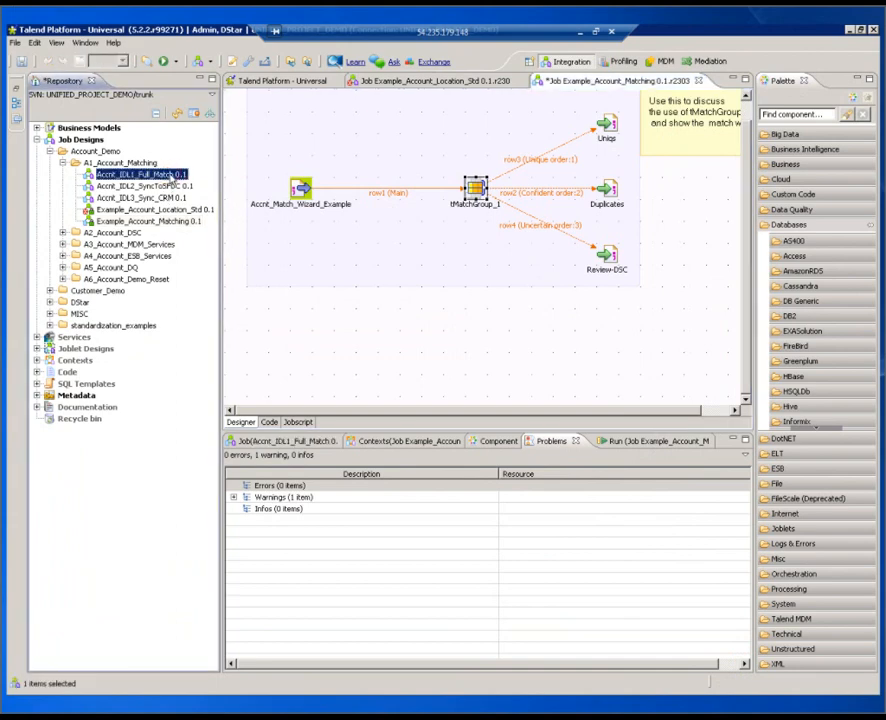
double_click(150, 175)
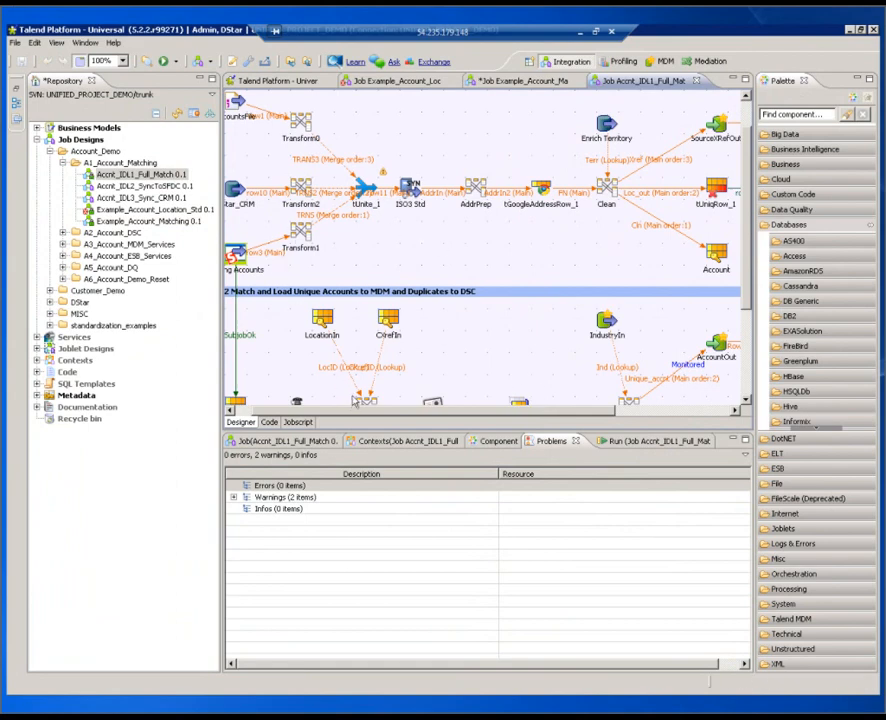
Step: Review the flow of the Accnt_IDL1_Full_Match job and select the tMatchGroup_1 component in its step 2 subjob
left_click_drag(360, 411, 318, 419)
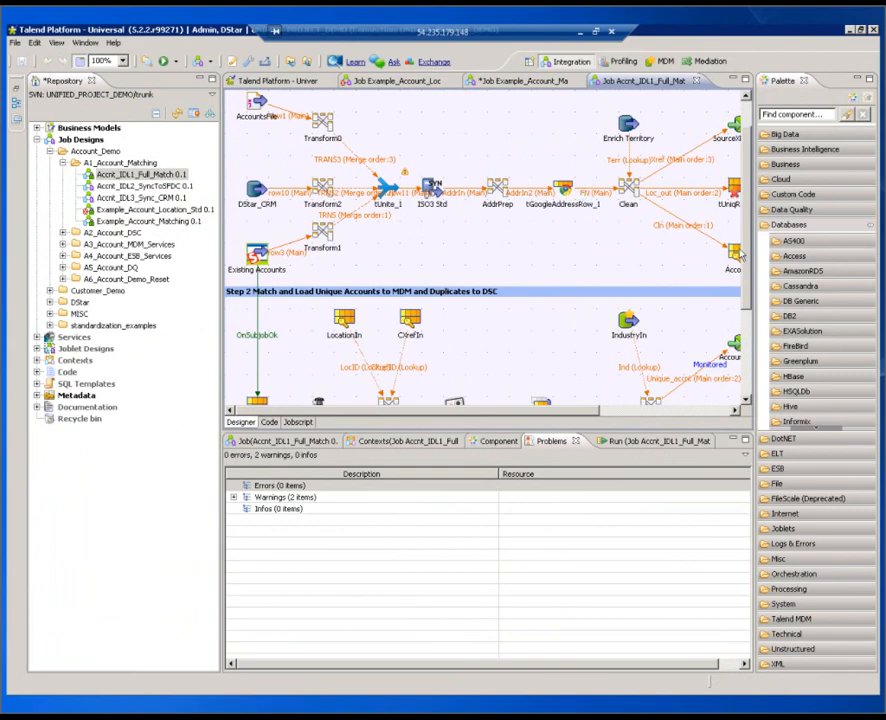
left_click_drag(742, 257, 739, 295)
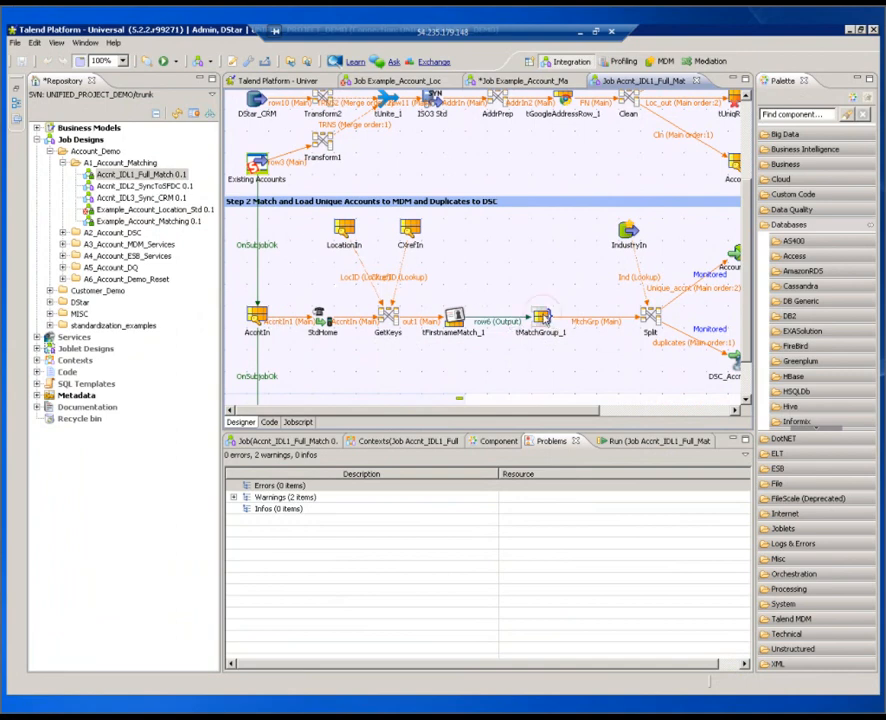
left_click(543, 316)
Step: Switch to Talend Administrator in Firefox and inspect the ACCNT - IDL Match task in the Job Conductor
mouse_move(215, 690)
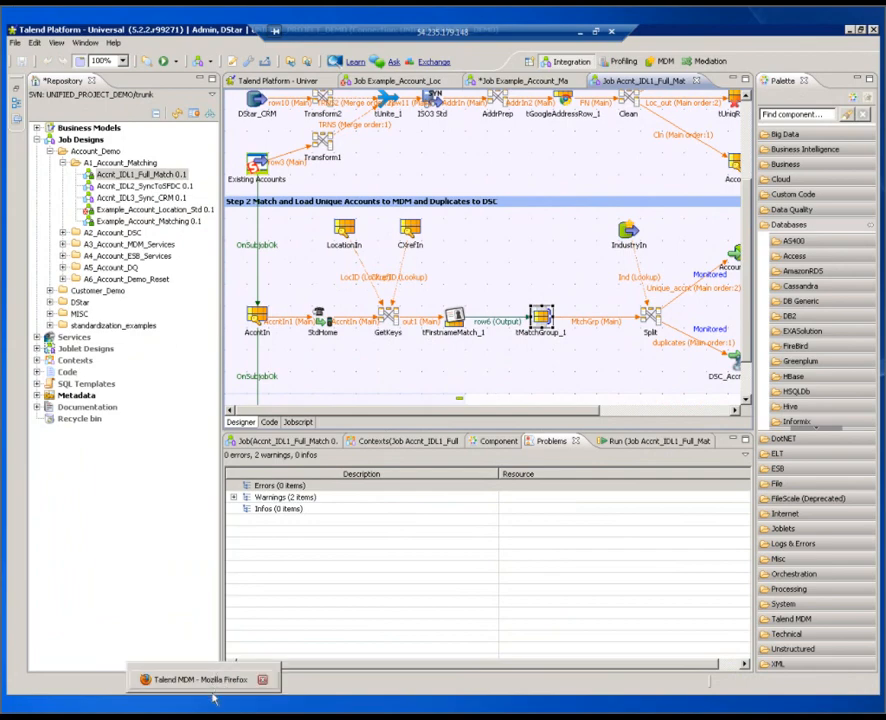
left_click(200, 680)
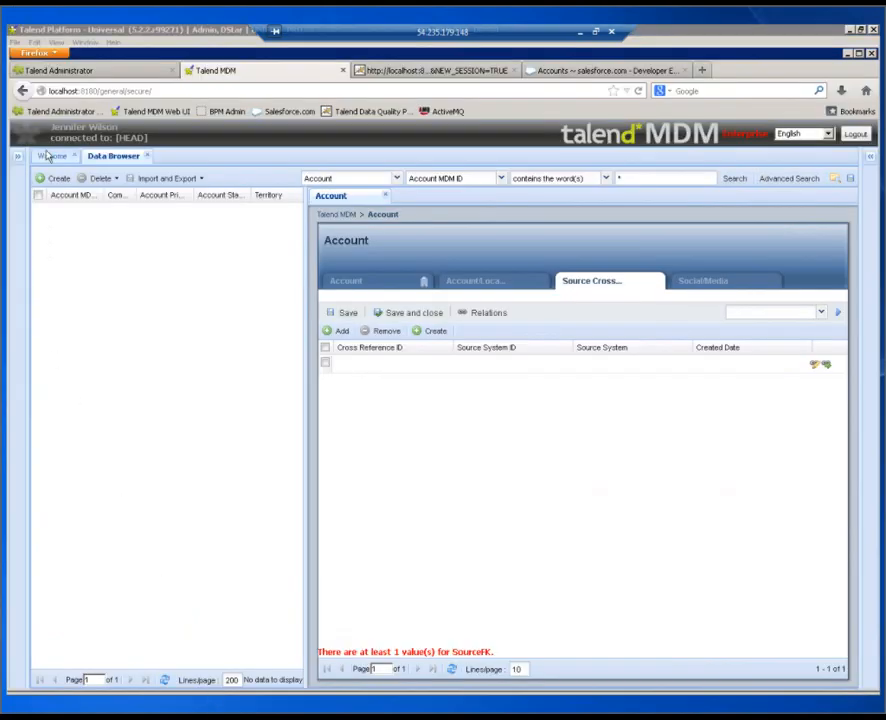
left_click(82, 71)
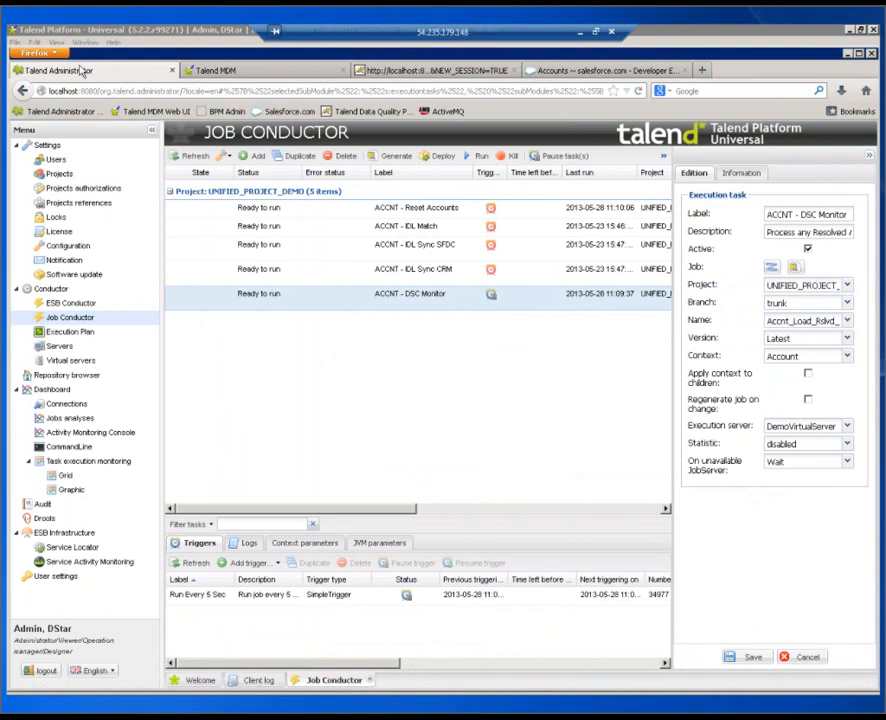
left_click(426, 233)
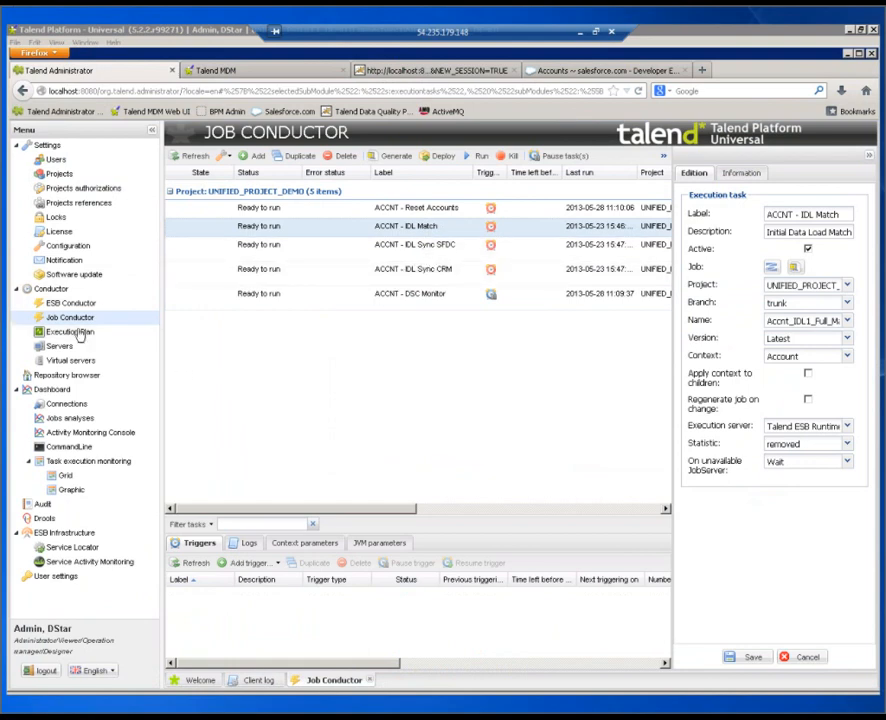
Step: Run the MDM - Account IDL execution plan
left_click(142, 327)
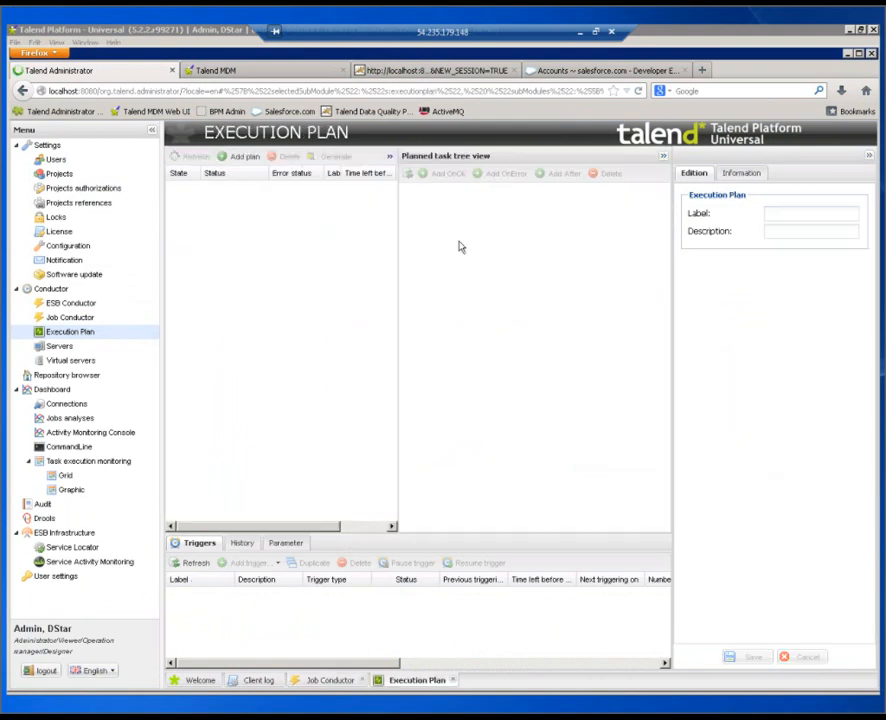
left_click(261, 193)
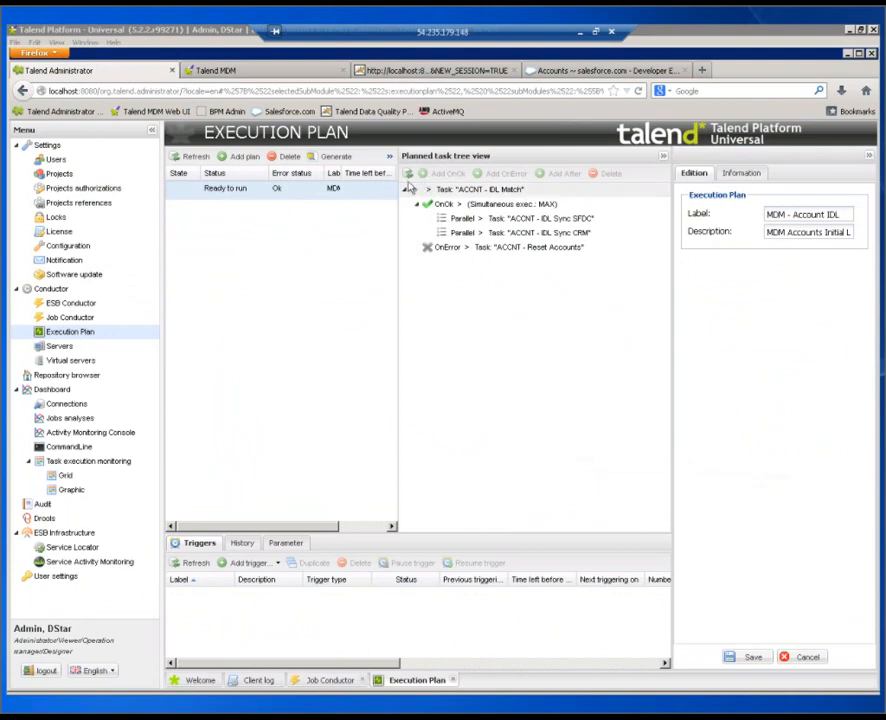
left_click(390, 157)
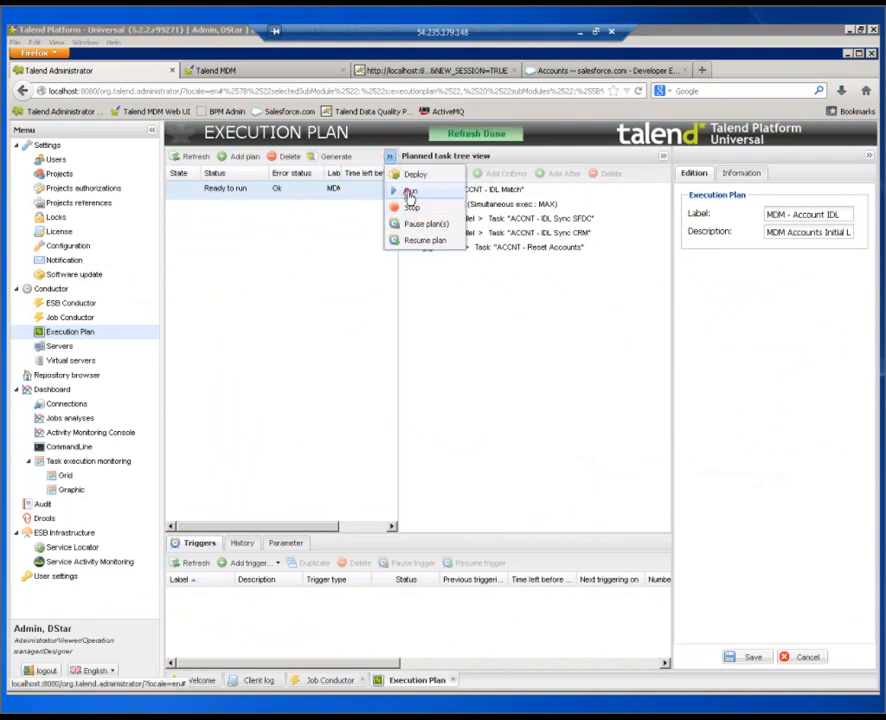
left_click(409, 191)
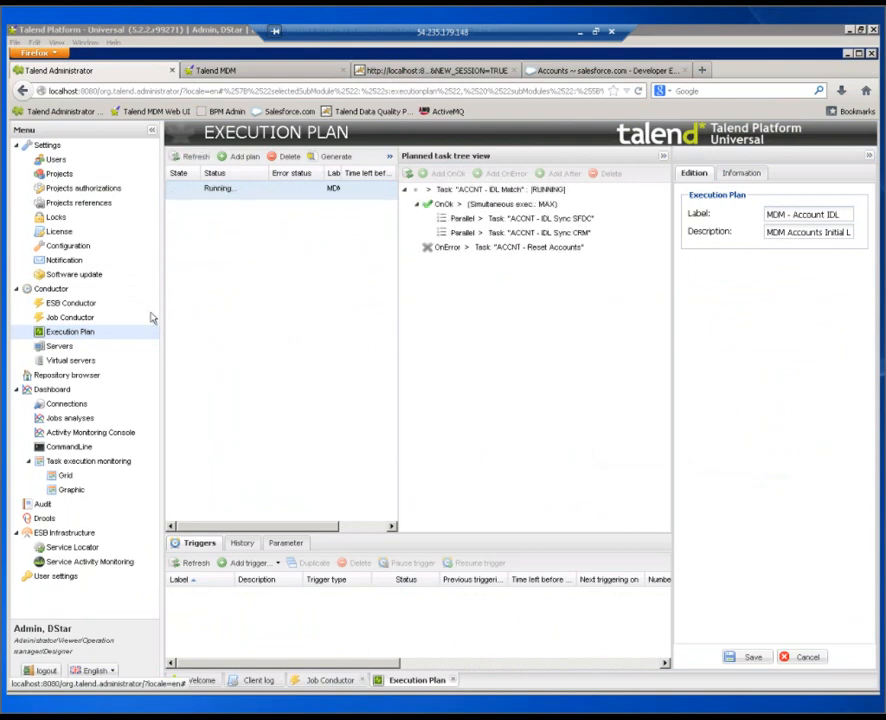
Step: Review the execution servers, the ESB Conductor deployments, and the service activity and service locator pages
left_click(59, 347)
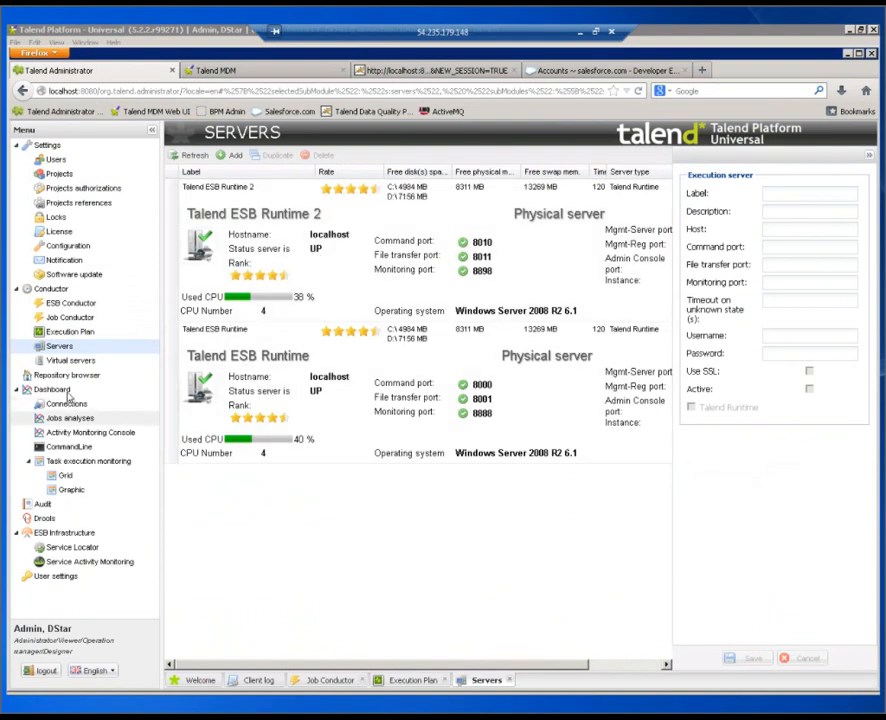
left_click(60, 303)
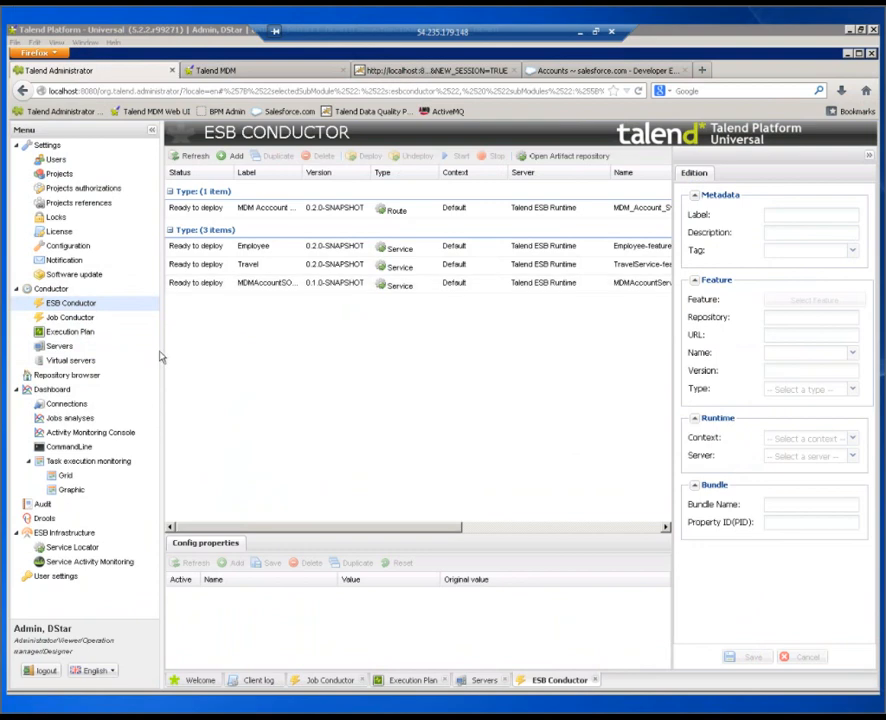
left_click(88, 562)
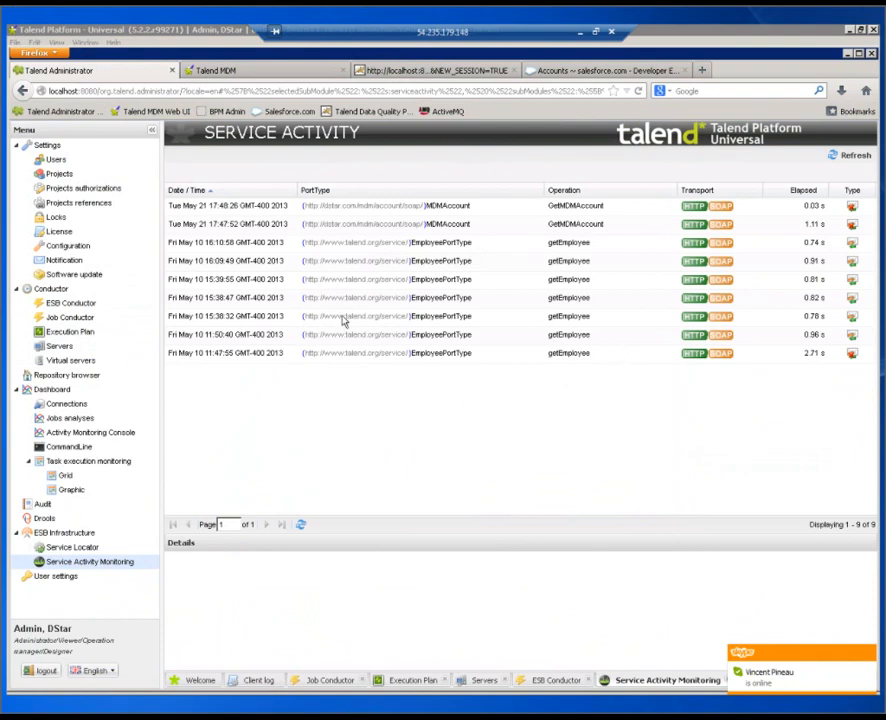
left_click(113, 545)
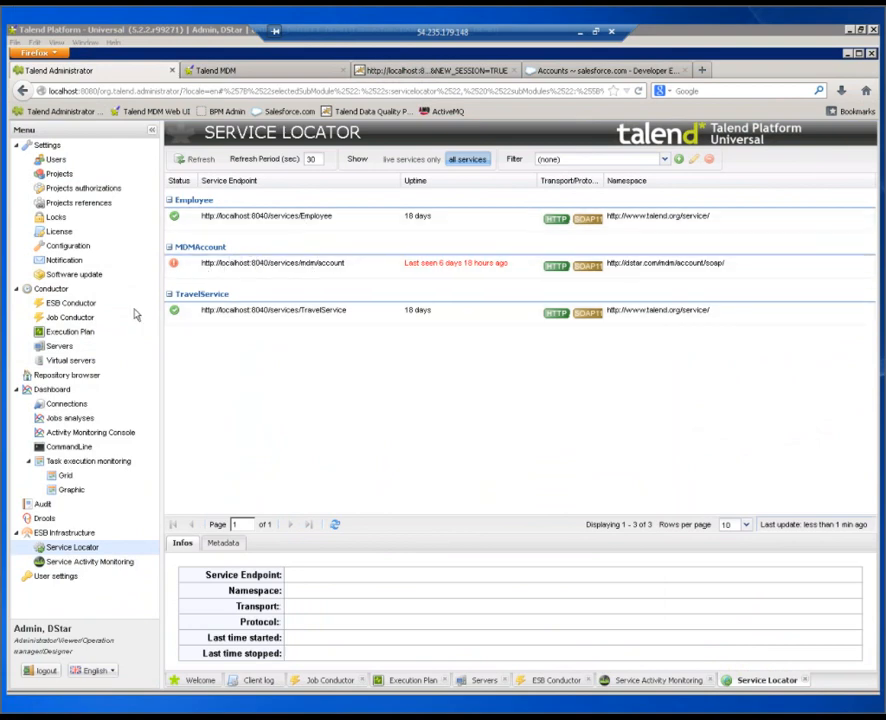
Step: Inspect the running Accnt_IDL1_Full_Match job in the Activity Monitoring Console and expand its current execution's component history
left_click(72, 433)
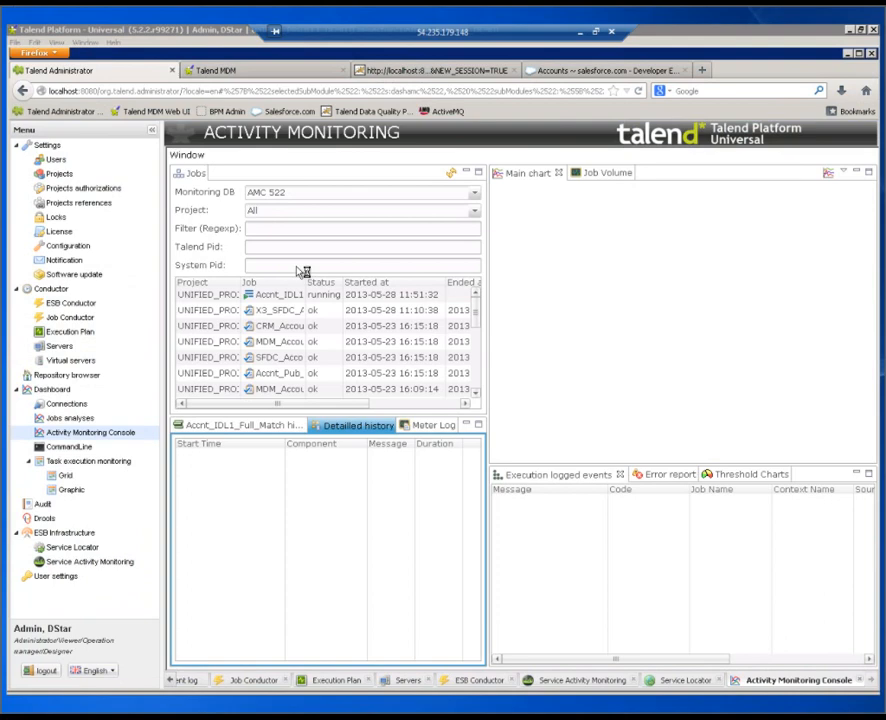
left_click(280, 295)
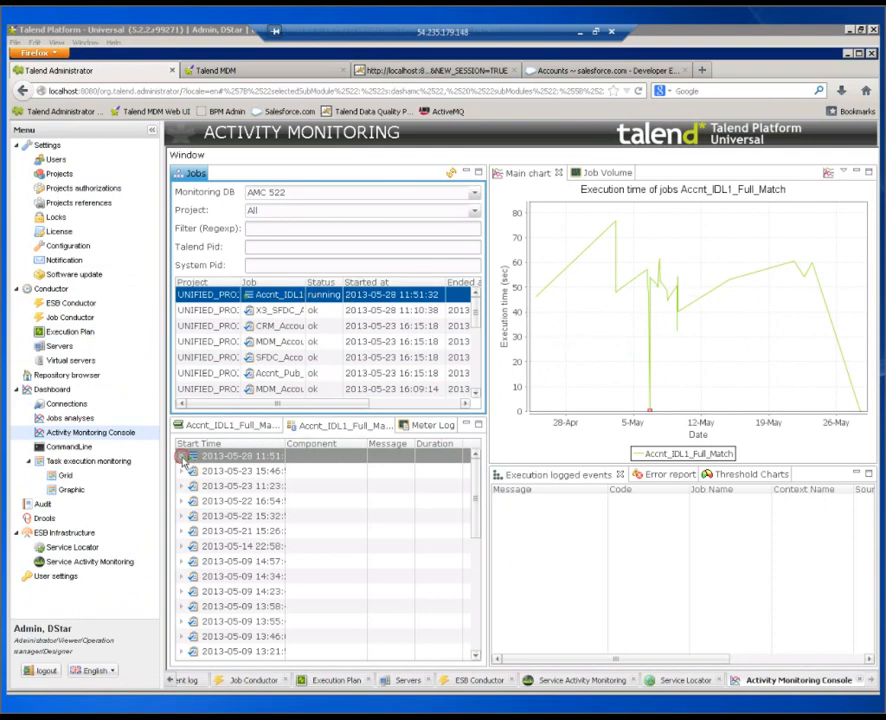
left_click(181, 456)
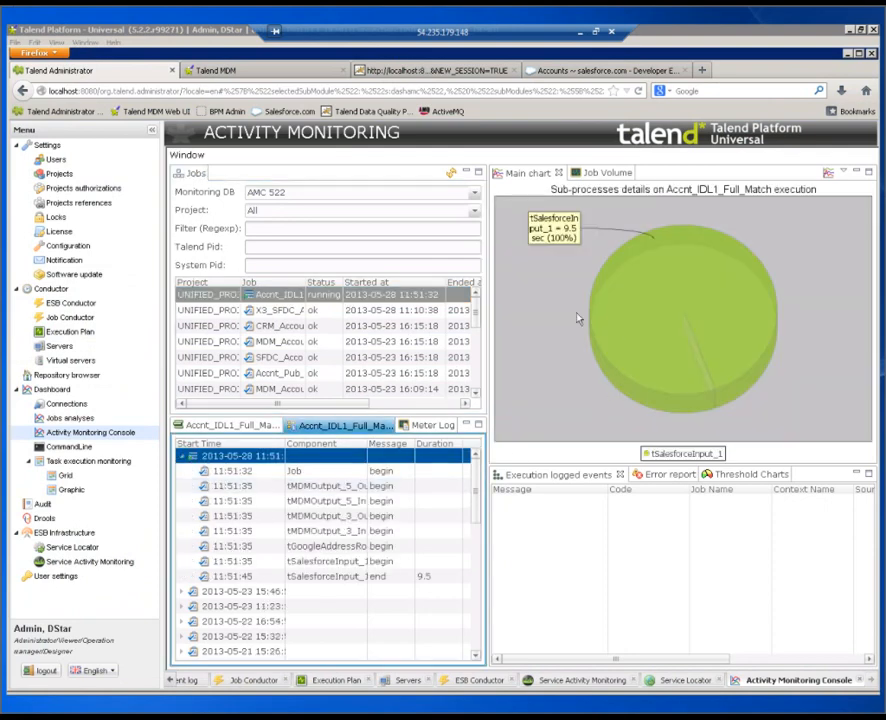
left_click(605, 173)
left_click(212, 594)
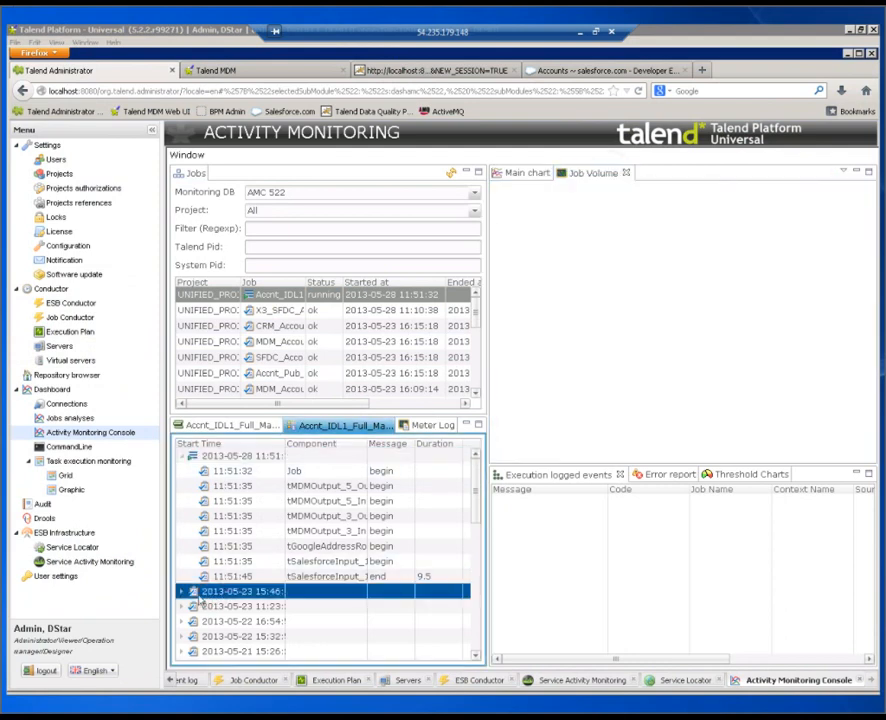
double_click(214, 594)
left_click(228, 606)
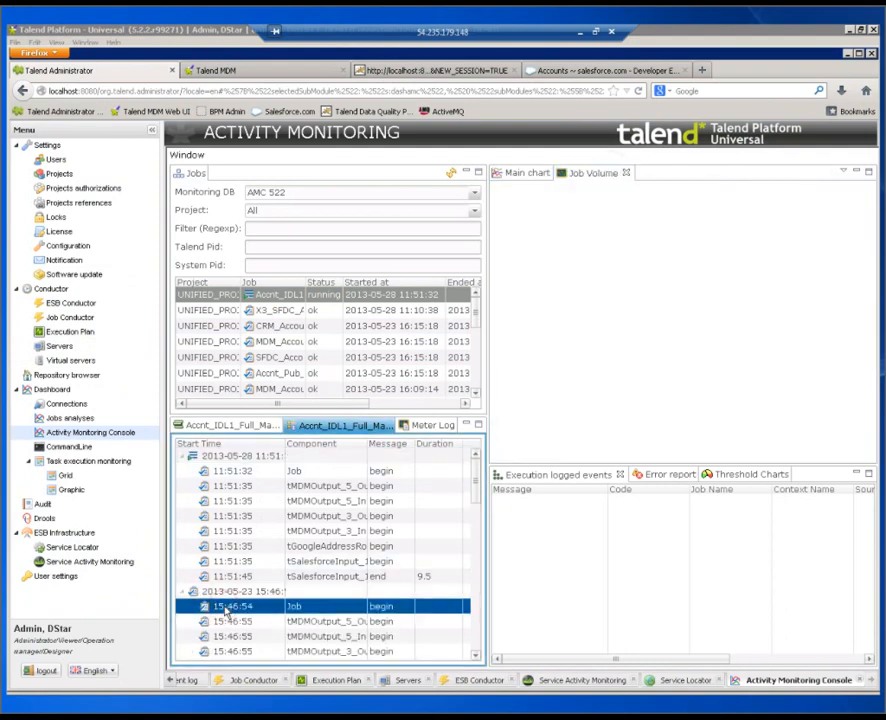
left_click(528, 174)
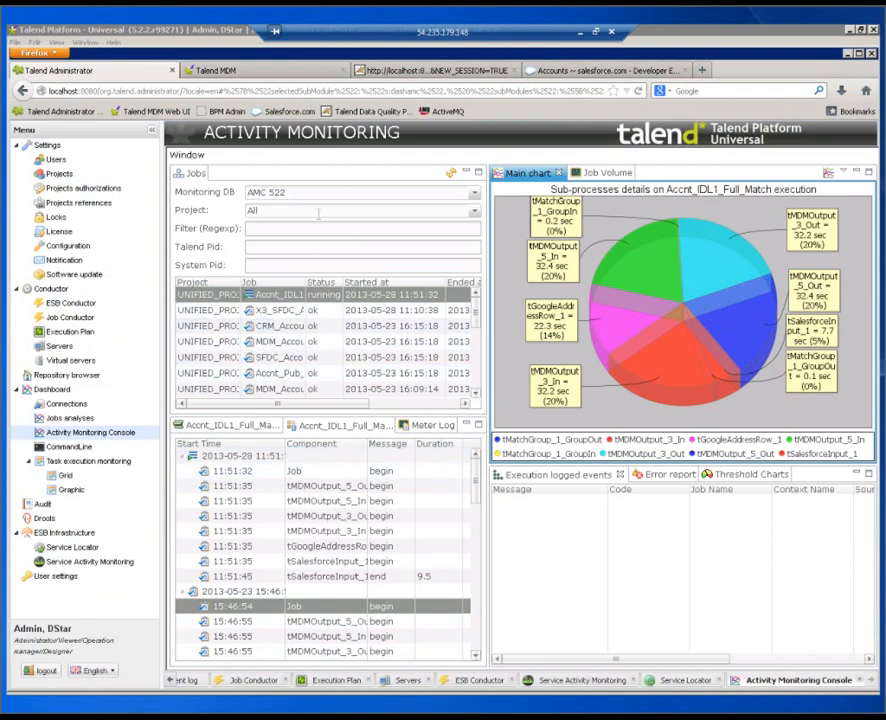
Step: Switch to Talend MDM, refresh the Account records, and review the FUTURE BRIGHT account's source cross references and locations
left_click(264, 72)
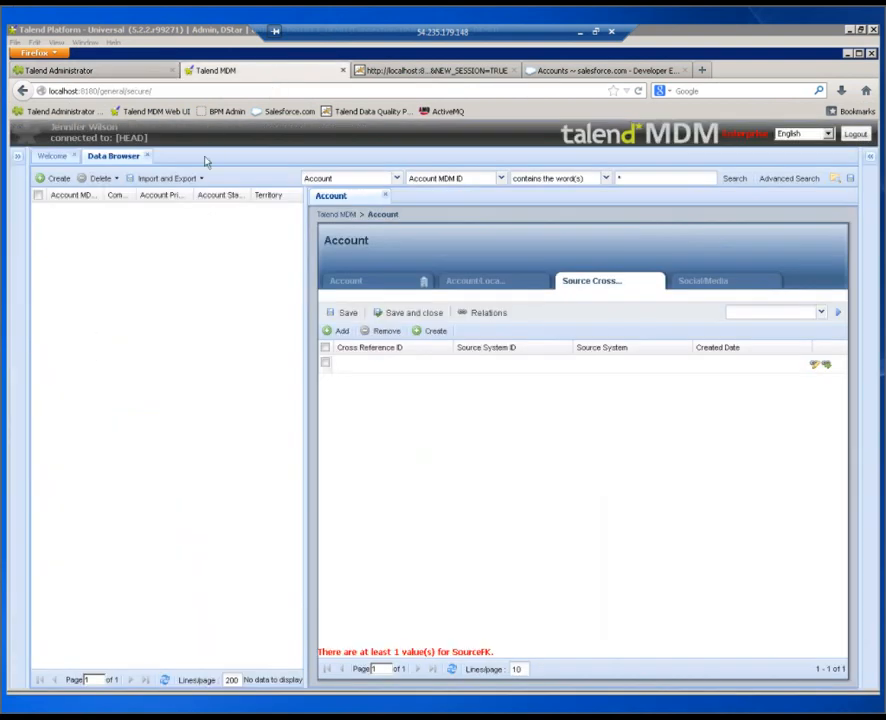
left_click(164, 682)
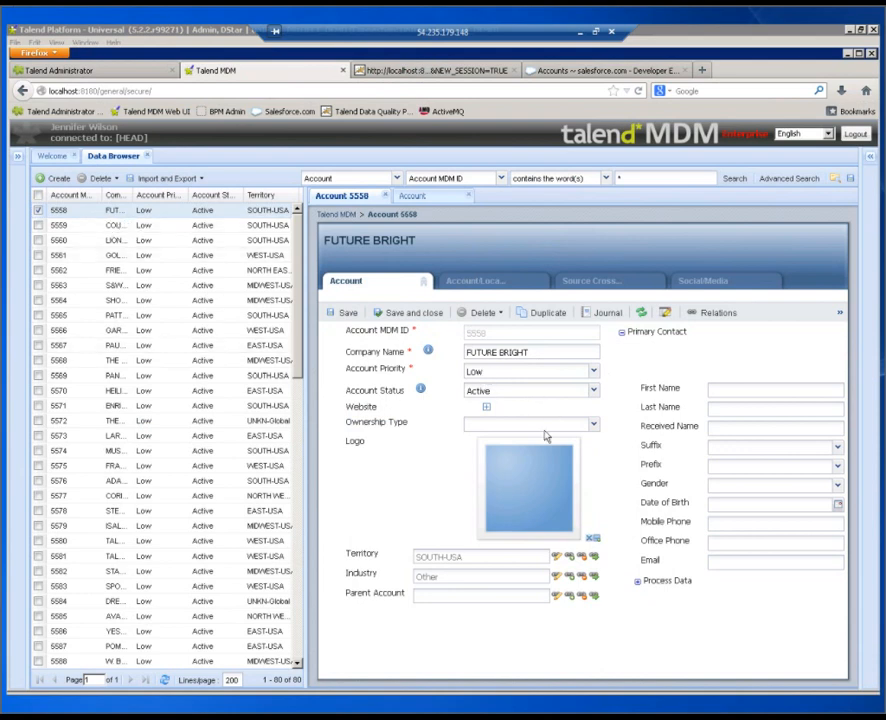
left_click(580, 282)
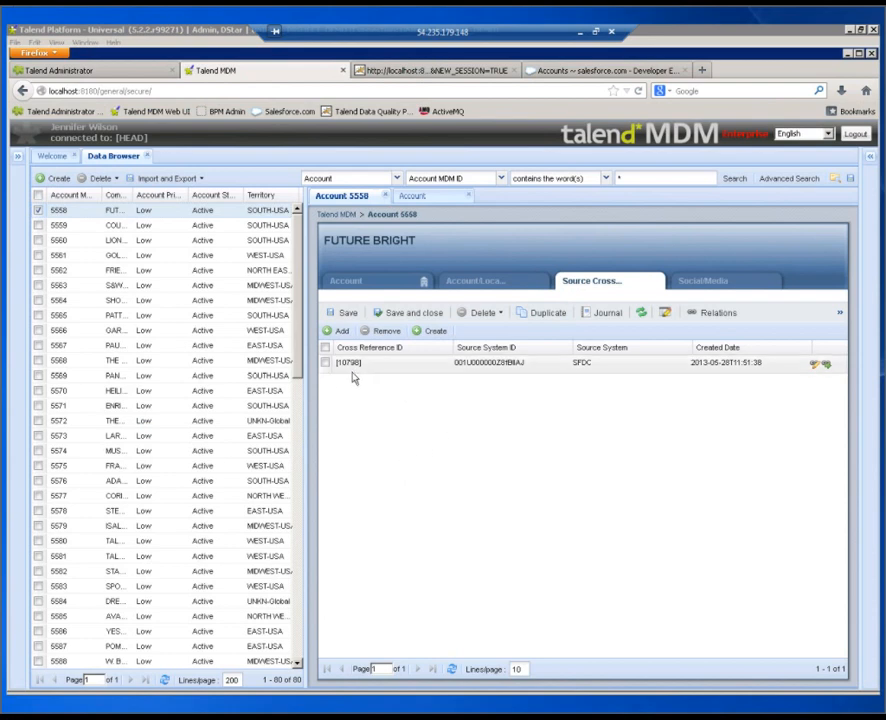
left_click(452, 284)
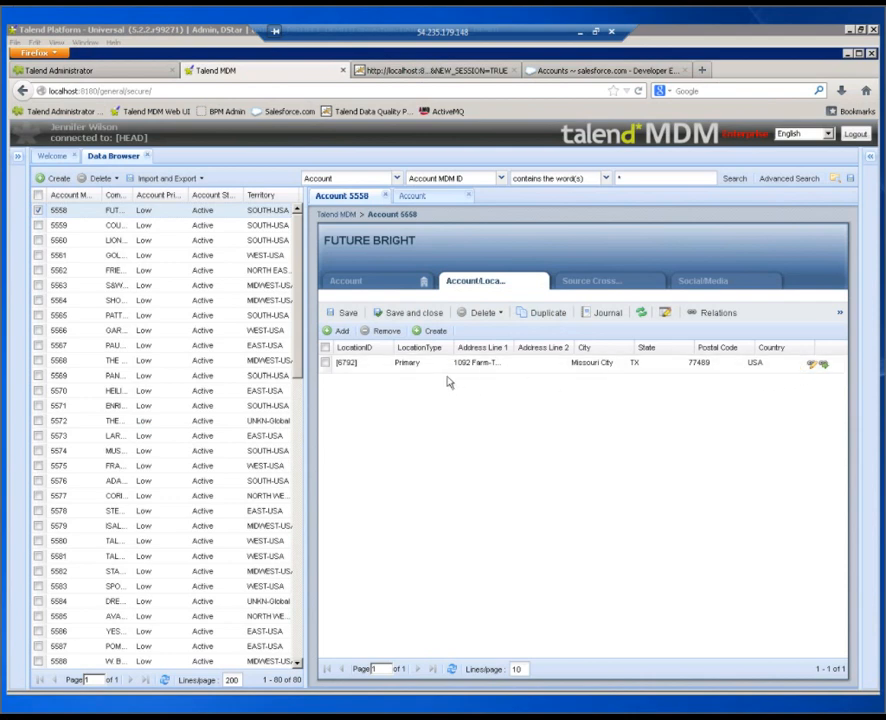
left_click(370, 286)
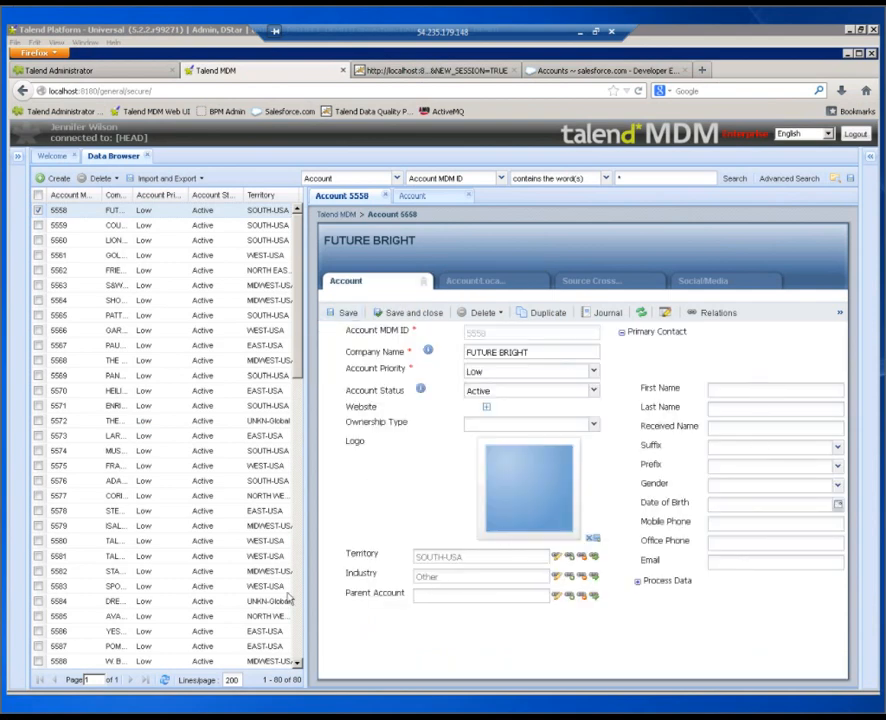
Step: Open the TALEND SA account record and review its account details and source cross reference
left_click(111, 543)
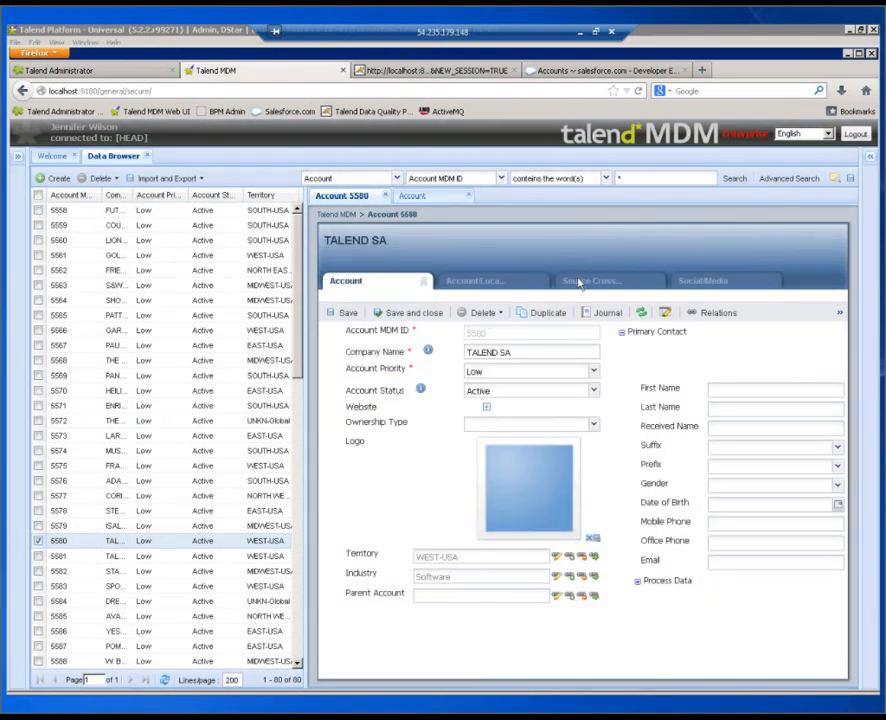
left_click(581, 283)
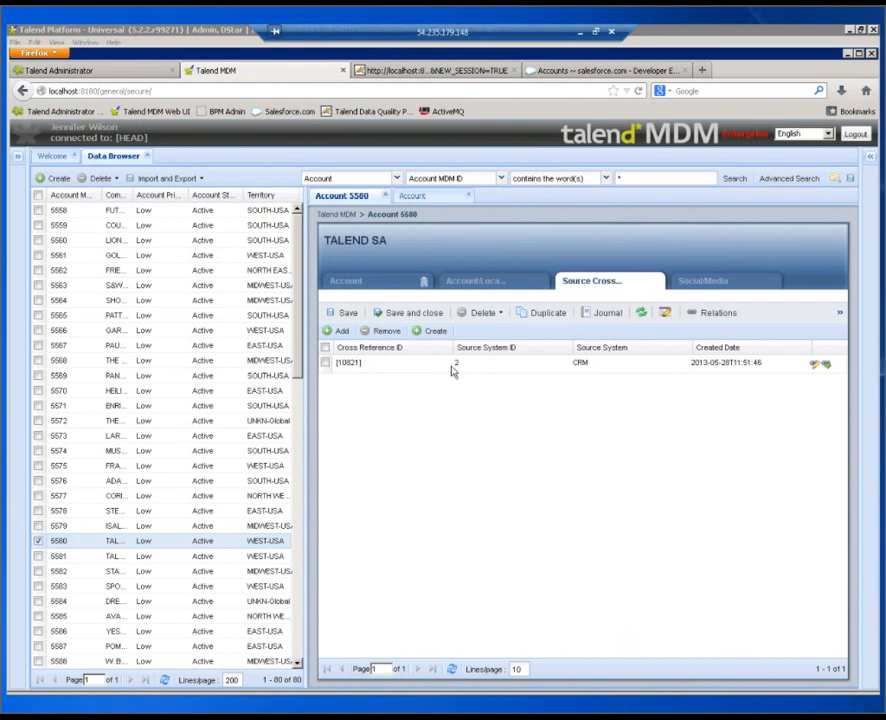
left_click(346, 280)
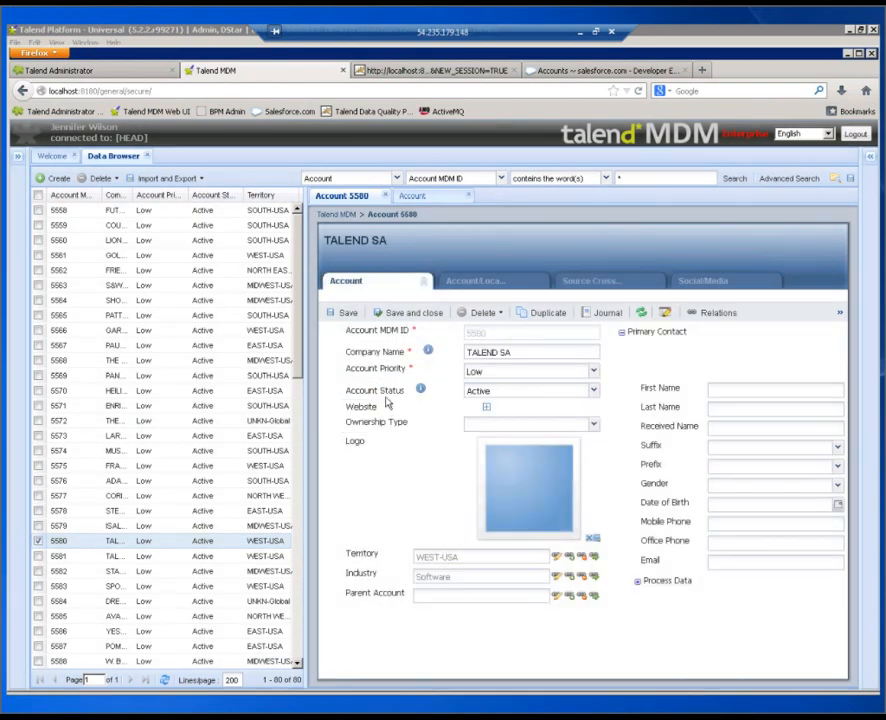
left_click(602, 285)
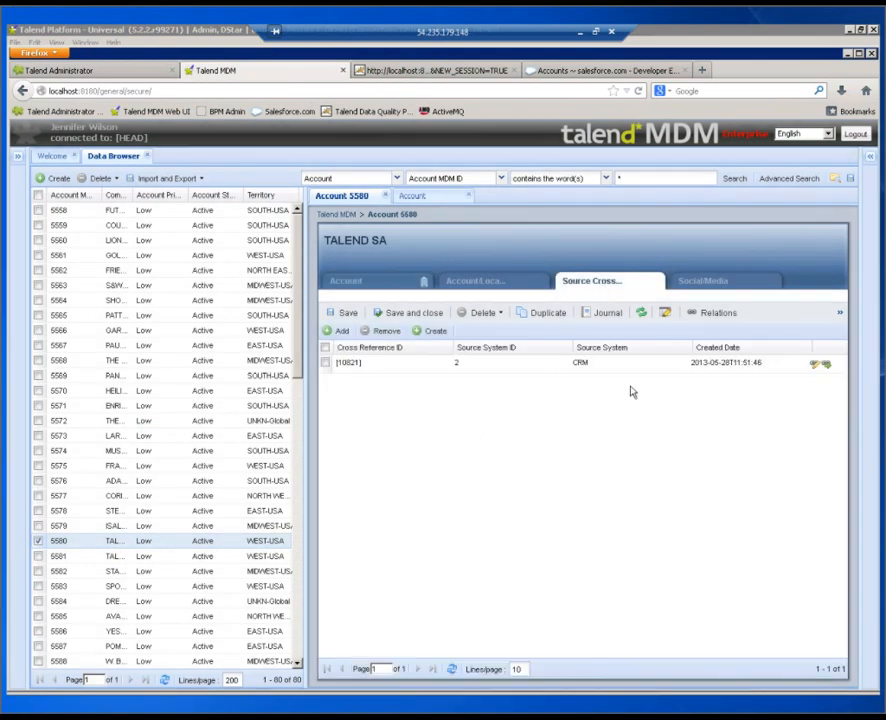
Step: Switch the data browser to the Ref - Locations entity to view the location records
left_click(398, 179)
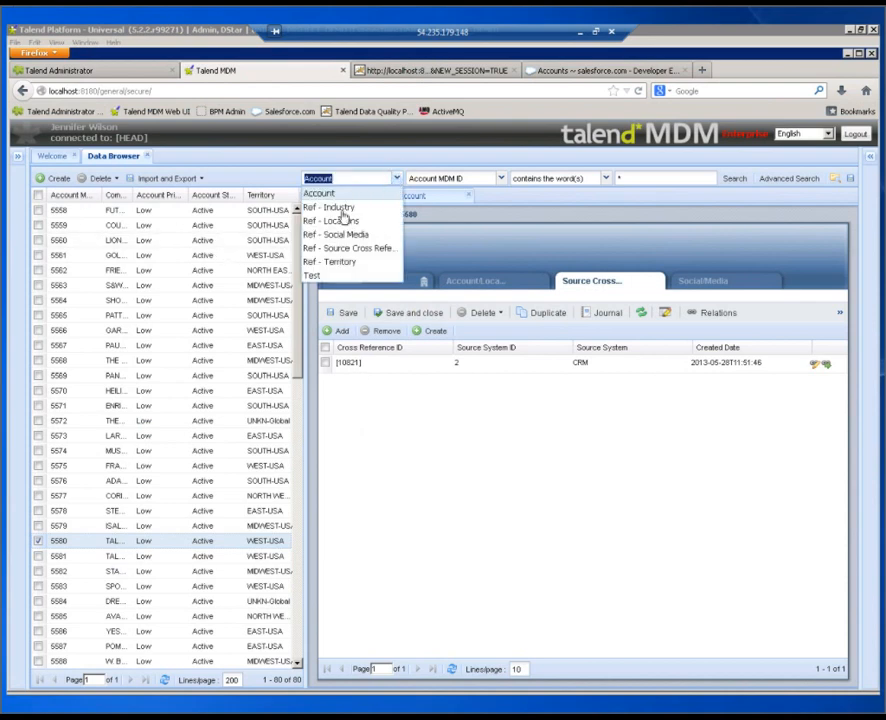
left_click(335, 222)
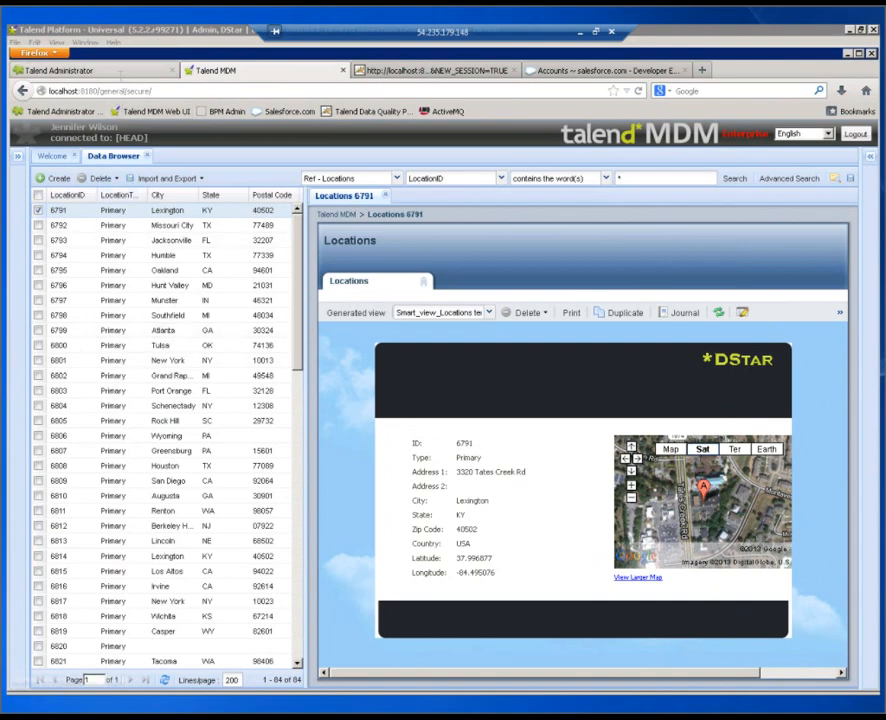
Step: Return to the Job Conductor in Talend Administrator and resume the ACCNT - DSC Monitor task
left_click(114, 71)
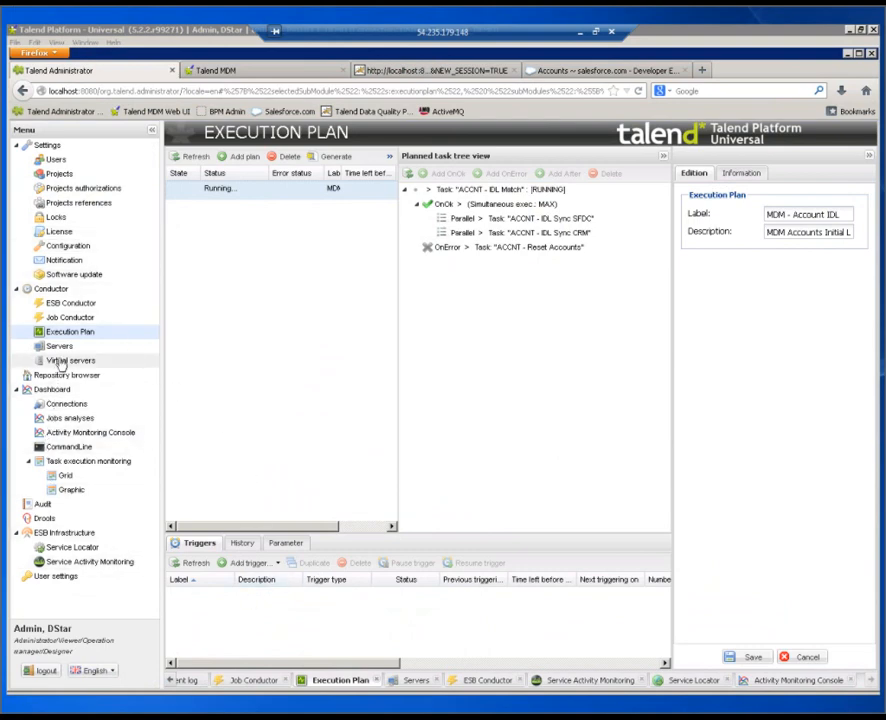
left_click(257, 680)
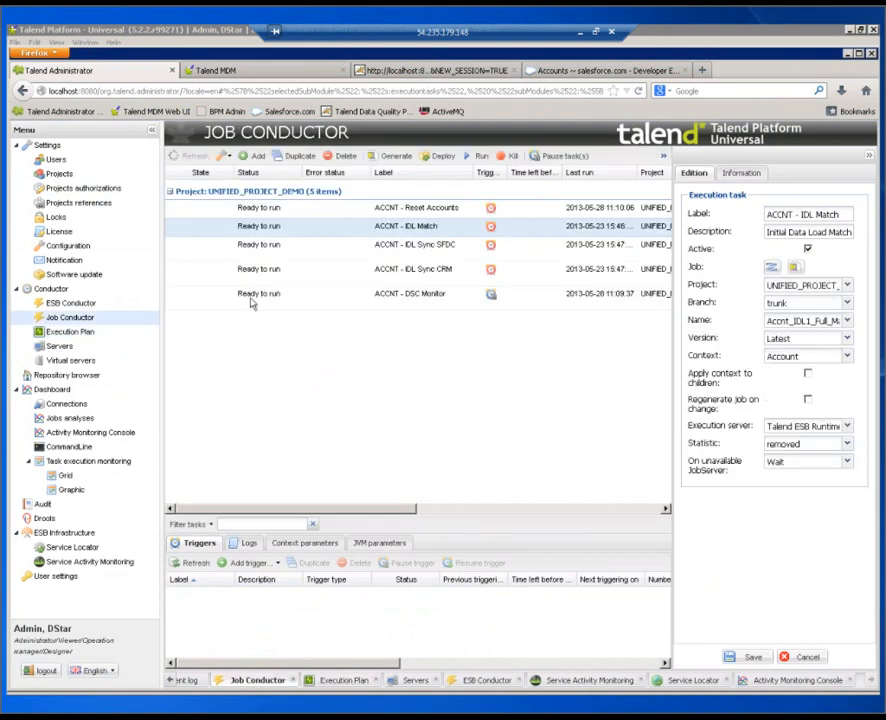
left_click(253, 297)
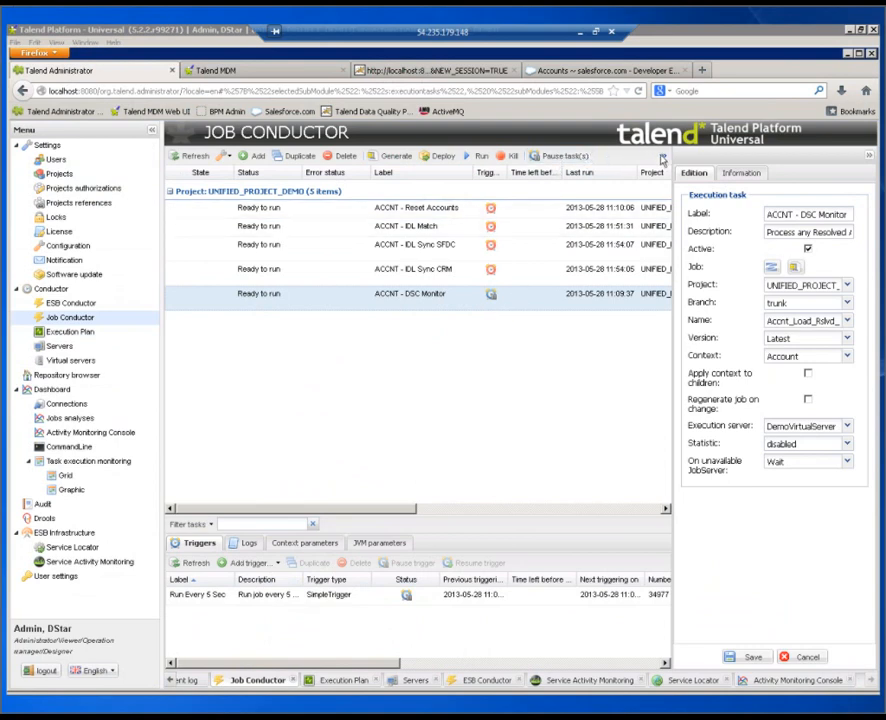
left_click(662, 157)
left_click(688, 174)
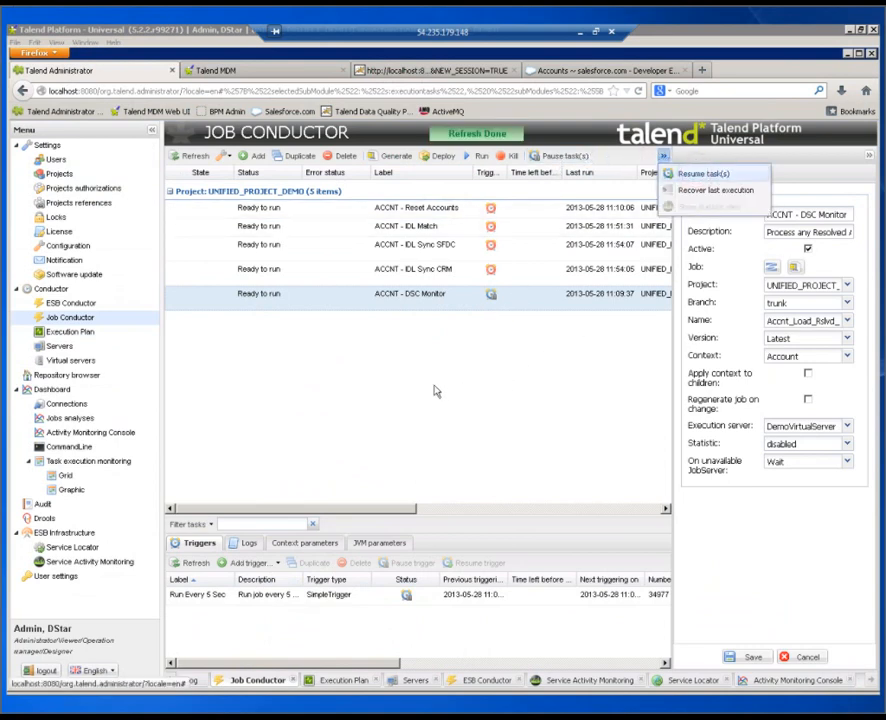
Step: Review the ACCNT - DSC Monitor task's job selection, its Run Every 5 Sec trigger, and the trigger types that can be added
left_click(497, 350)
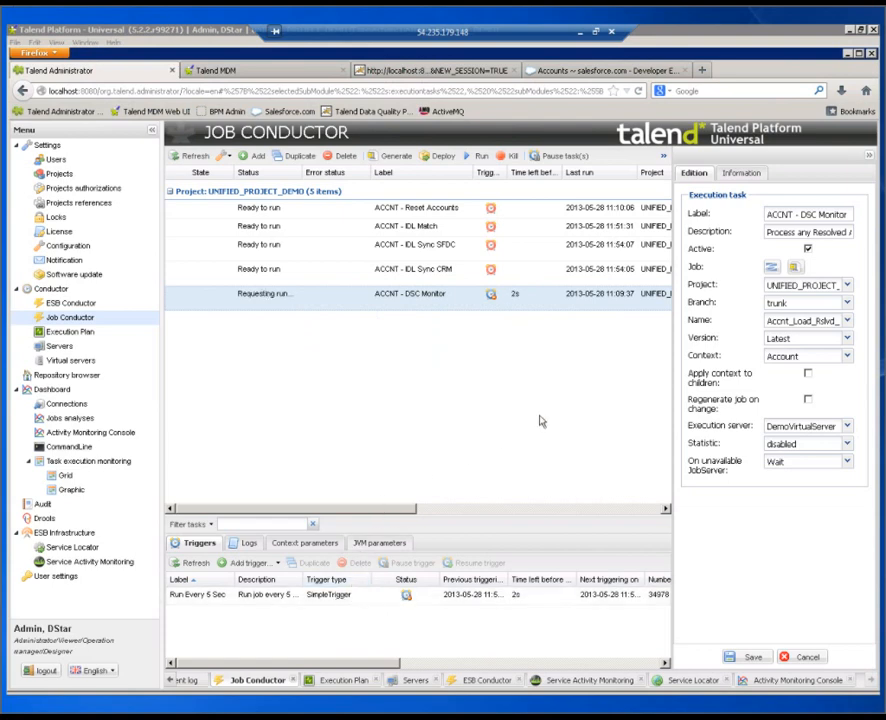
left_click(772, 267)
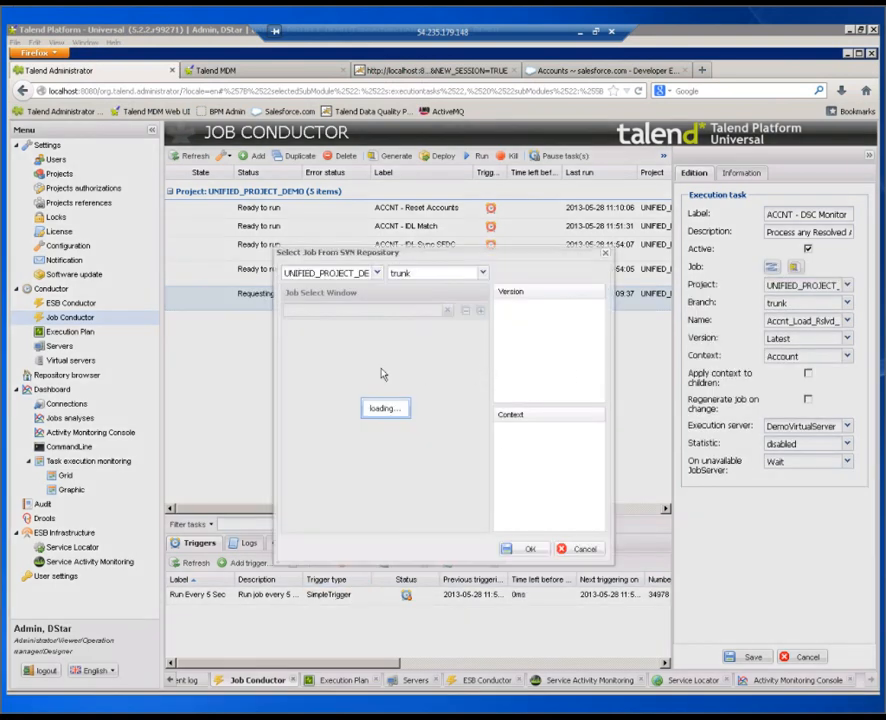
left_click(605, 253)
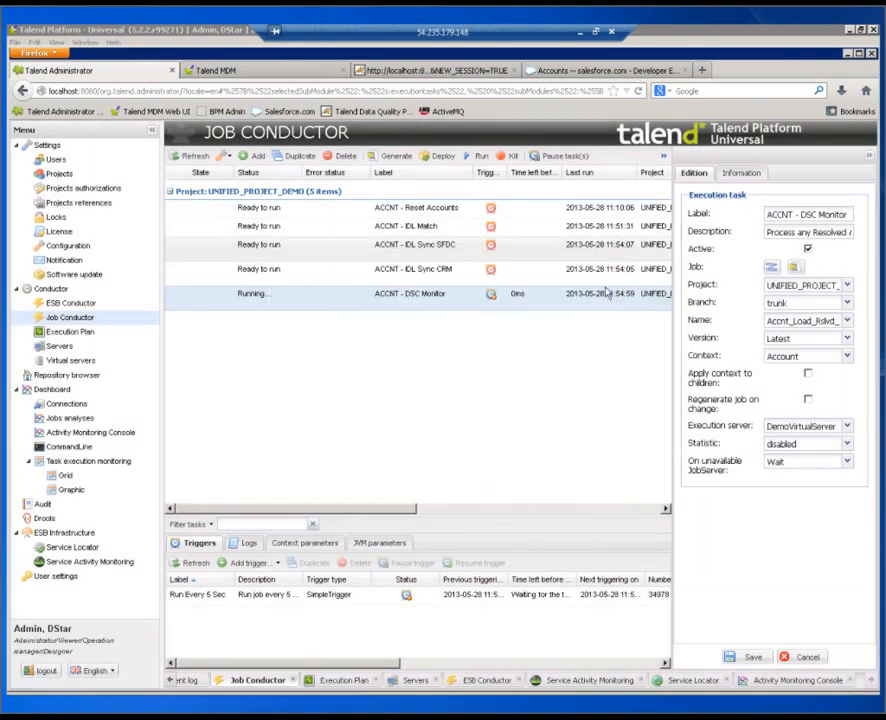
left_click(322, 596)
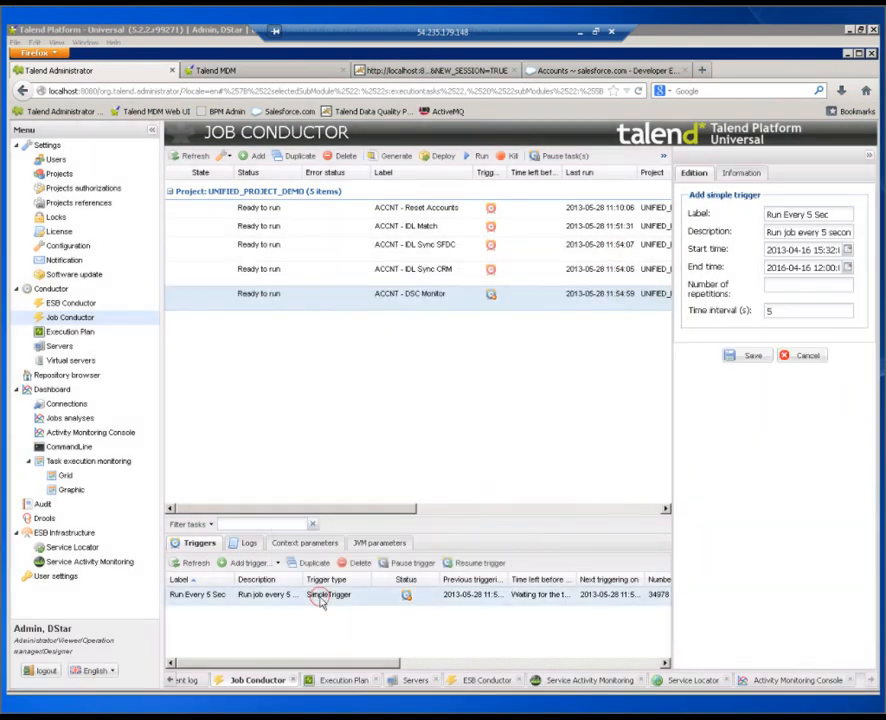
left_click(274, 564)
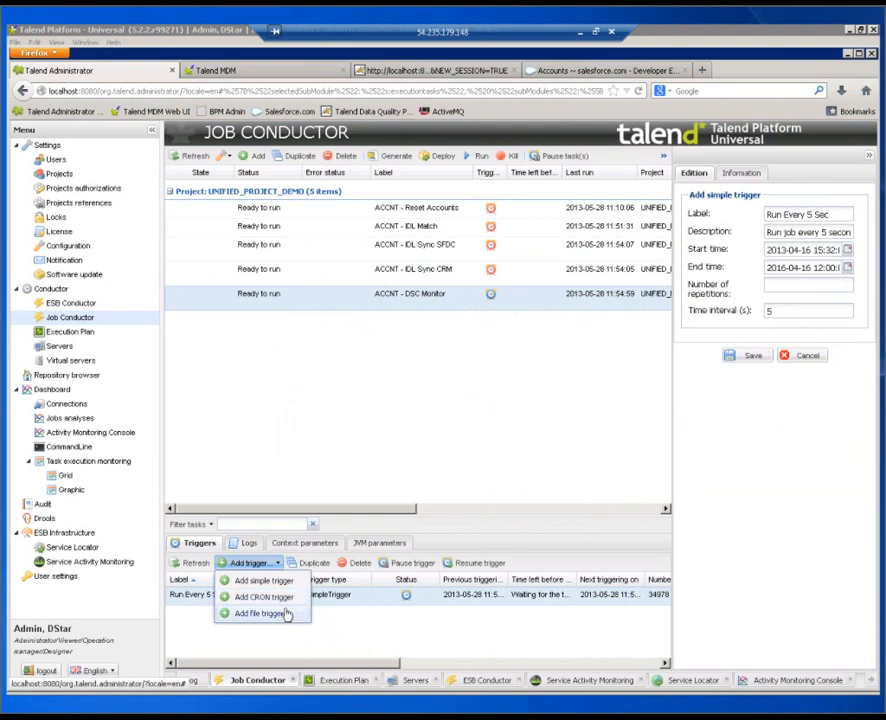
left_click(434, 645)
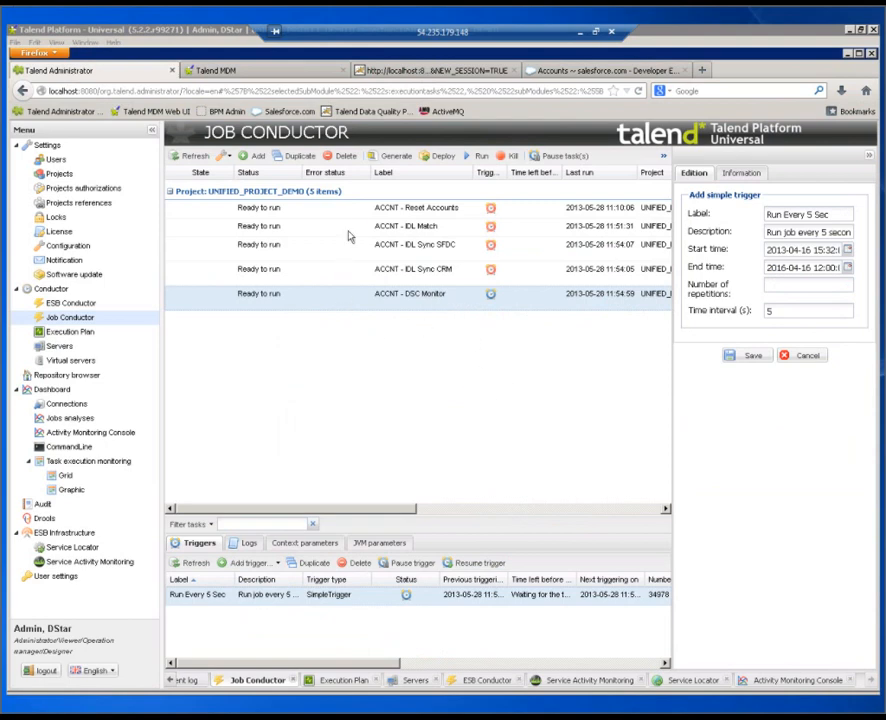
Step: Switch to Talend MDM and change the data browser from locations to the Account entity
left_click(343, 77)
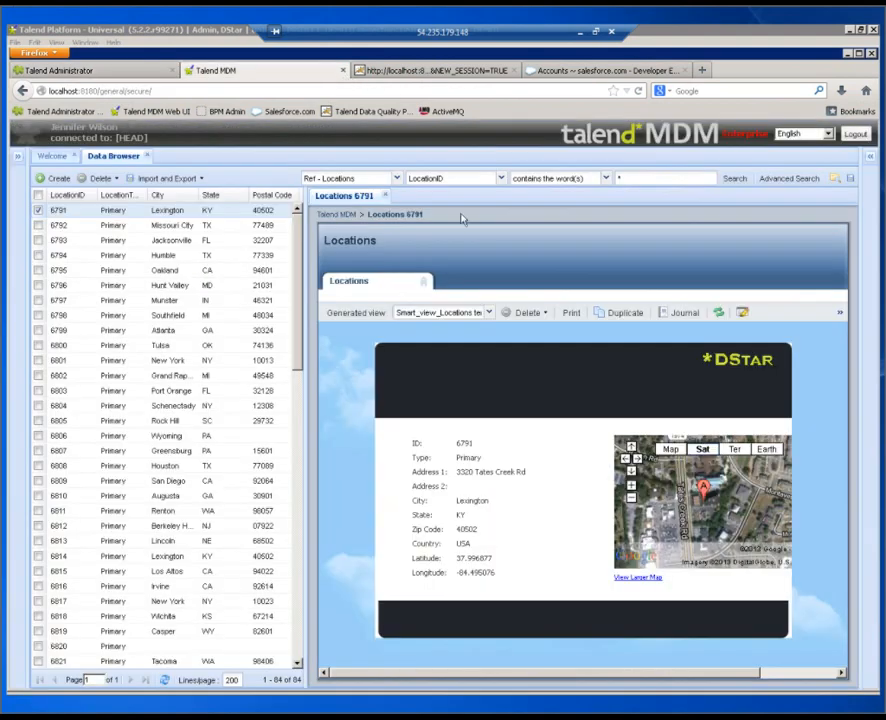
left_click(397, 179)
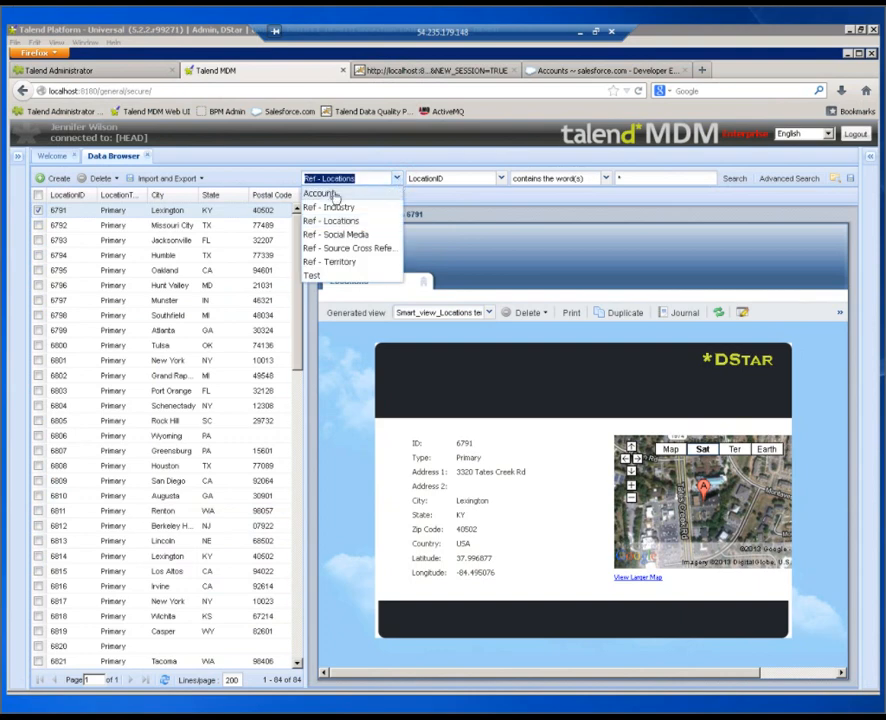
left_click(335, 196)
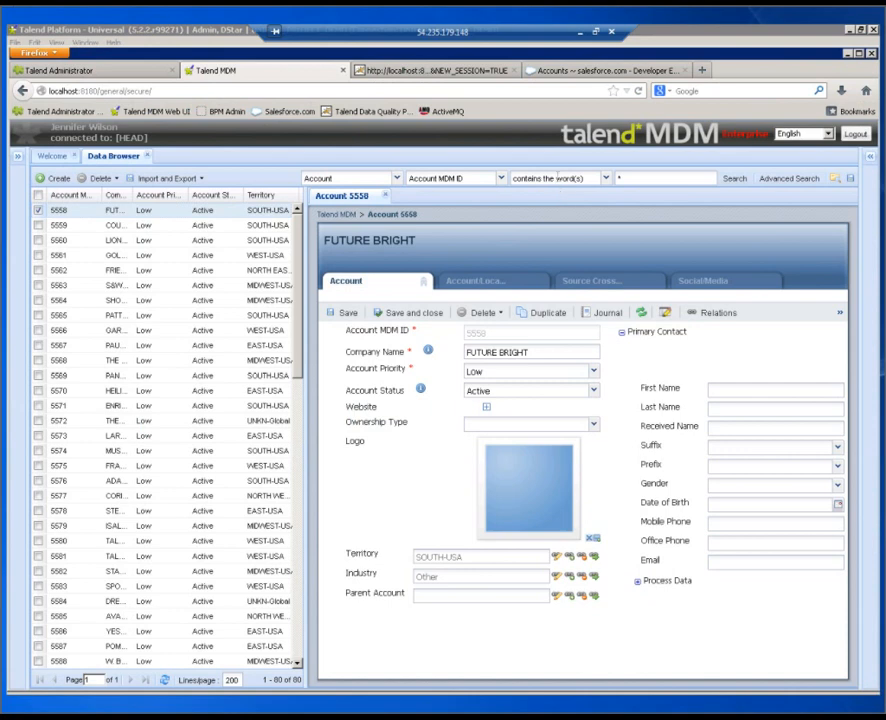
Step: Switch to Salesforce, refresh the All Accounts list, and review the synchronized accounts through the end of the list
left_click(553, 76)
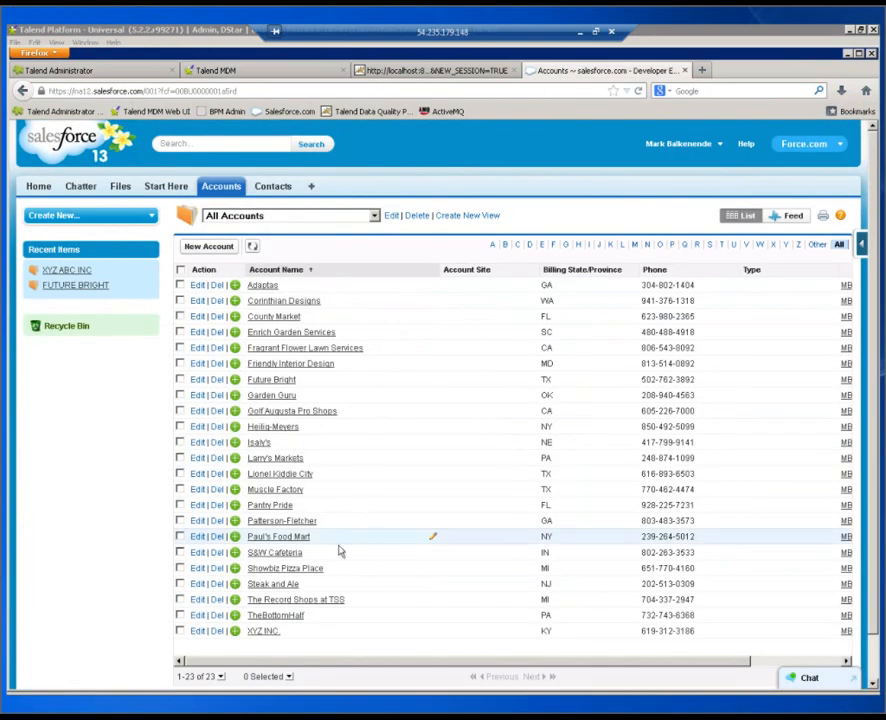
left_click(252, 249)
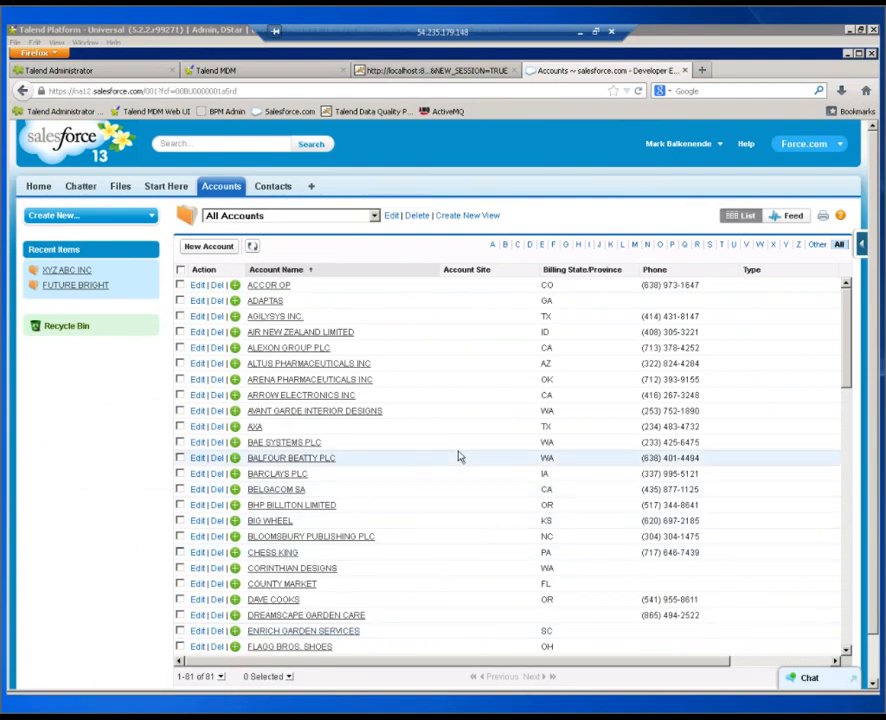
scroll(462, 460, "down", 1)
scroll(462, 463, "down", 4)
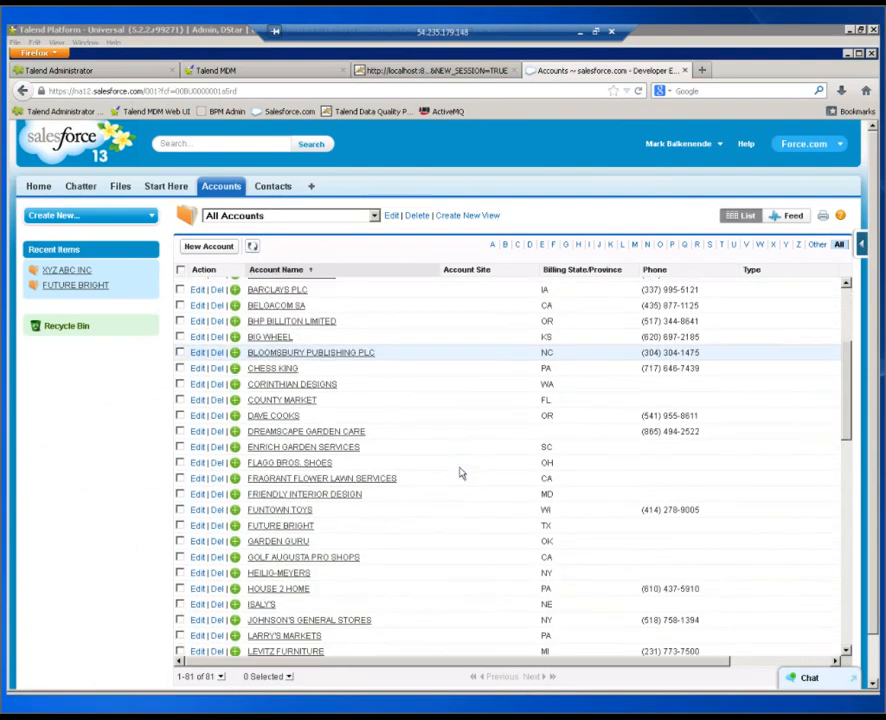
scroll(462, 473, "down", 5)
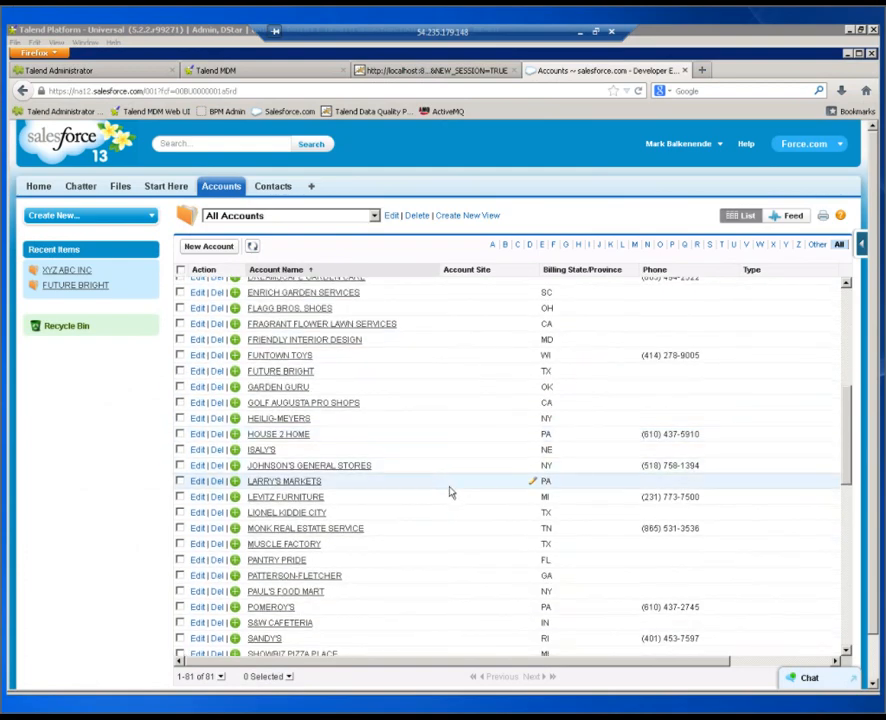
scroll(447, 510, "down", 5)
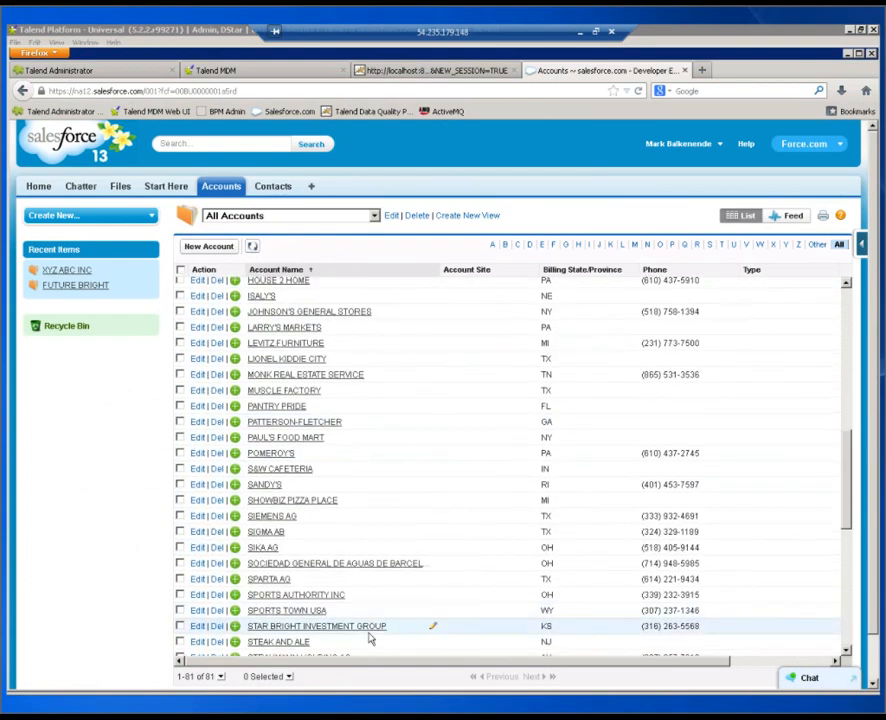
scroll(373, 628, "down", 6)
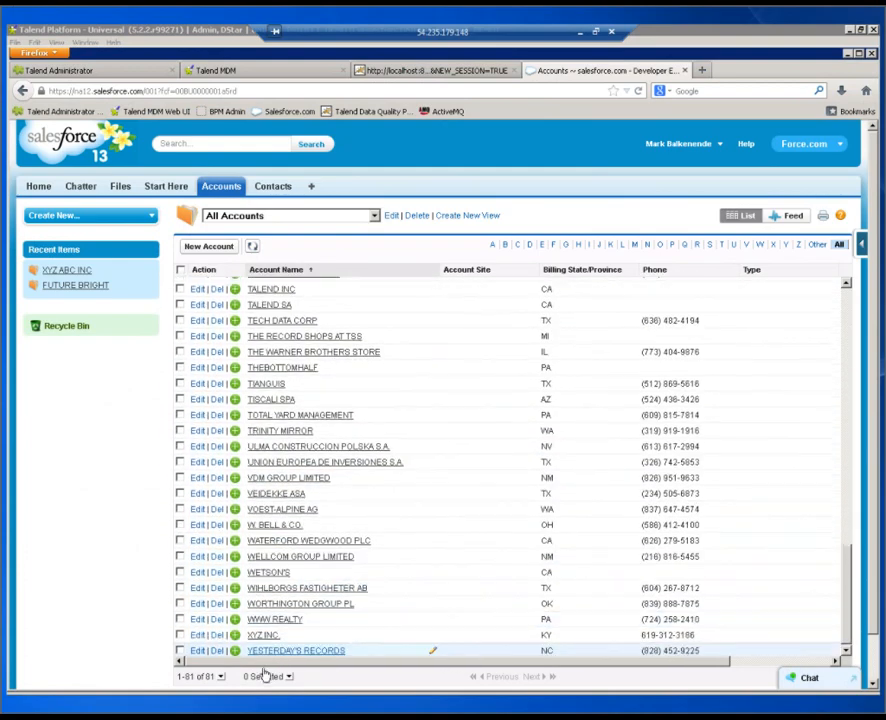
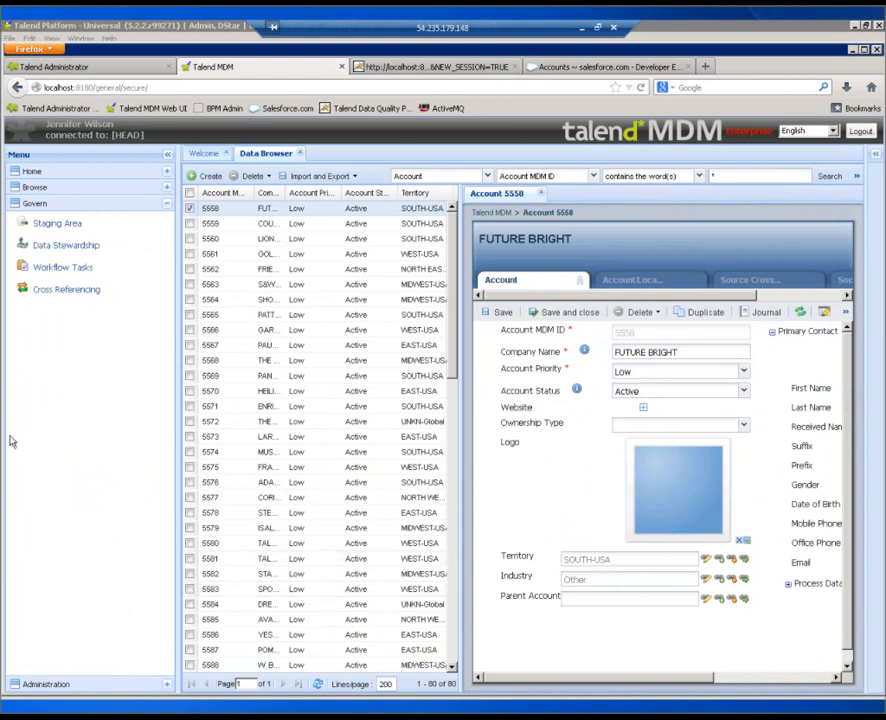
Step: Open the Data Stewardship Console in Talend MDM, collapse the task navigator, and open the XYZ INC resolution task
left_click(36, 252)
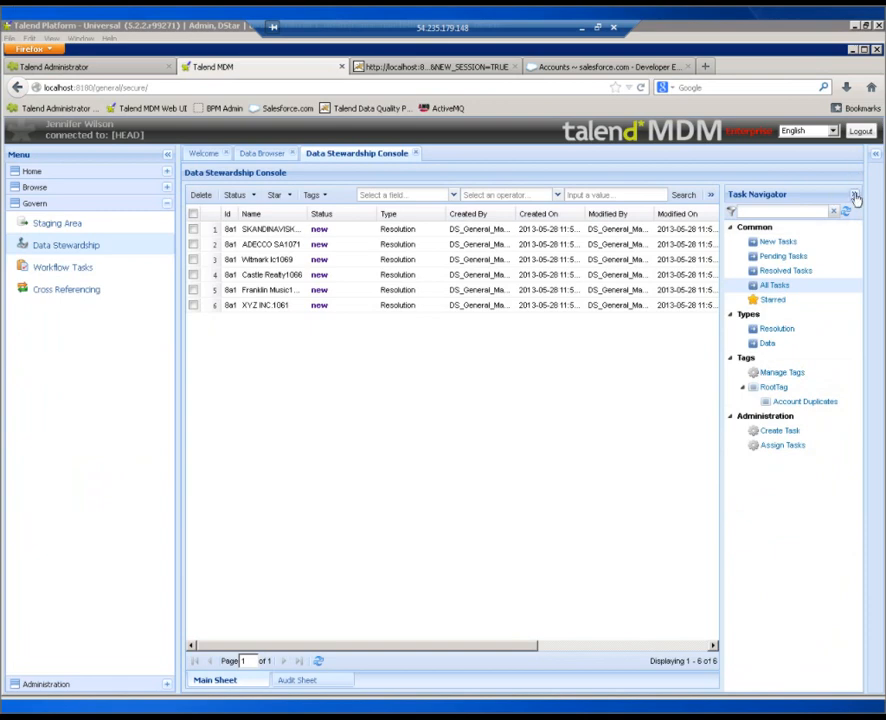
left_click(854, 195)
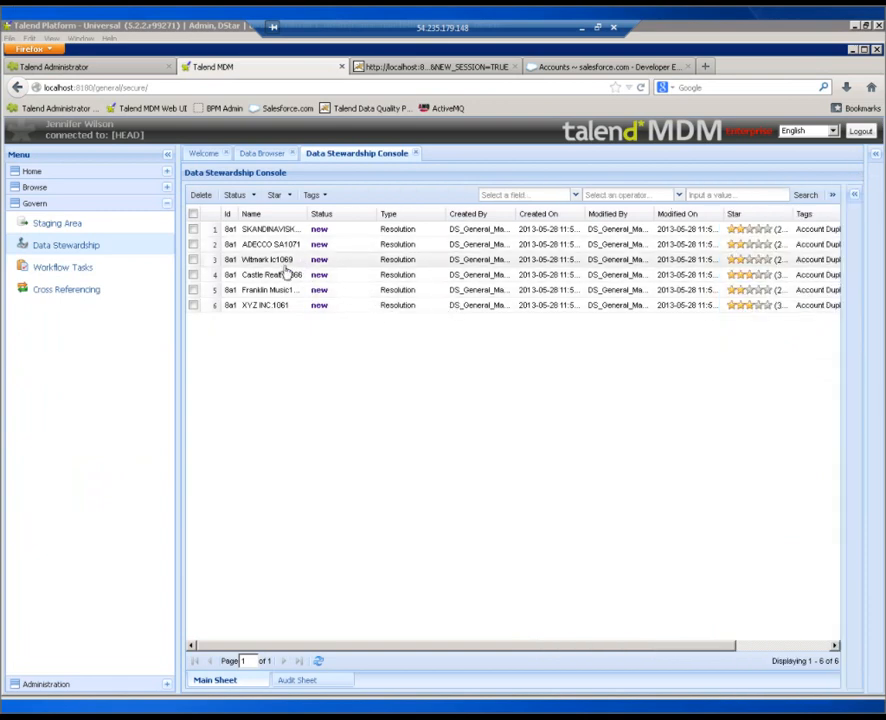
left_click(266, 307)
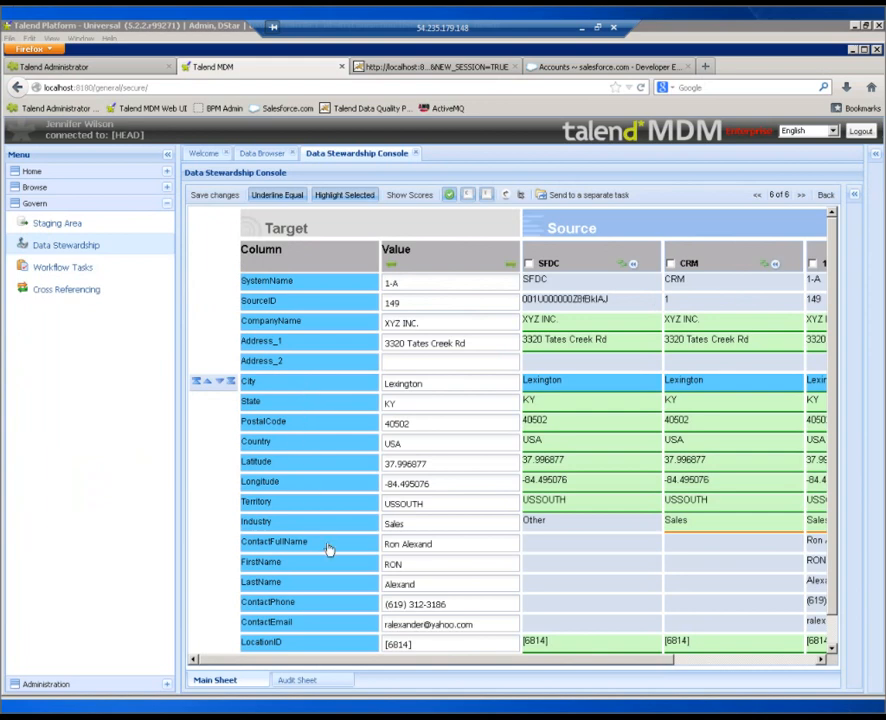
Step: Compare the XYZ INC. target record with its SFDC, CRM and 1-A source values, and save the task as resolved
left_click_drag(368, 662, 436, 678)
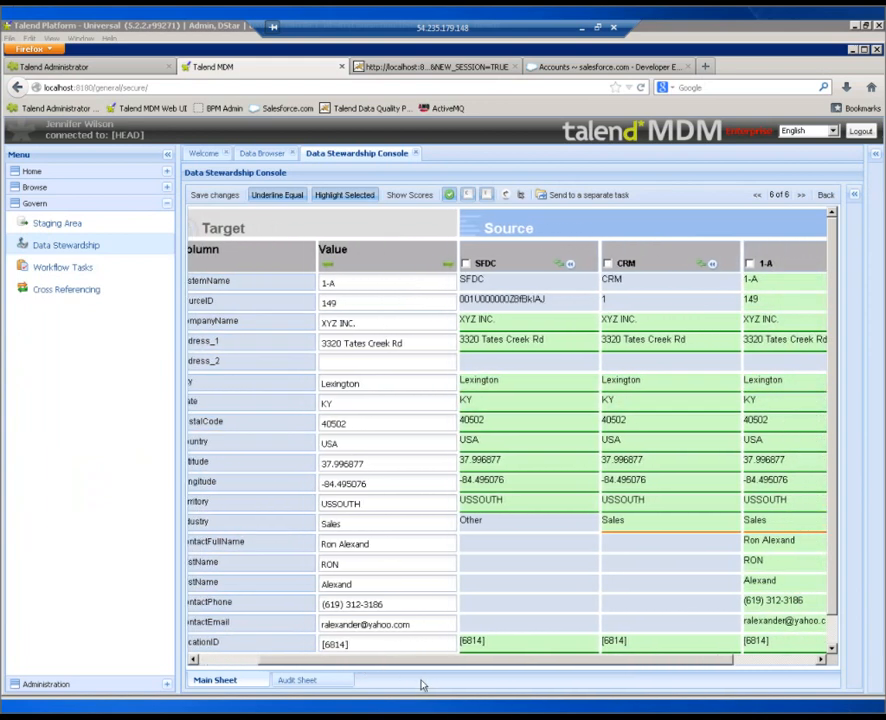
left_click(167, 155)
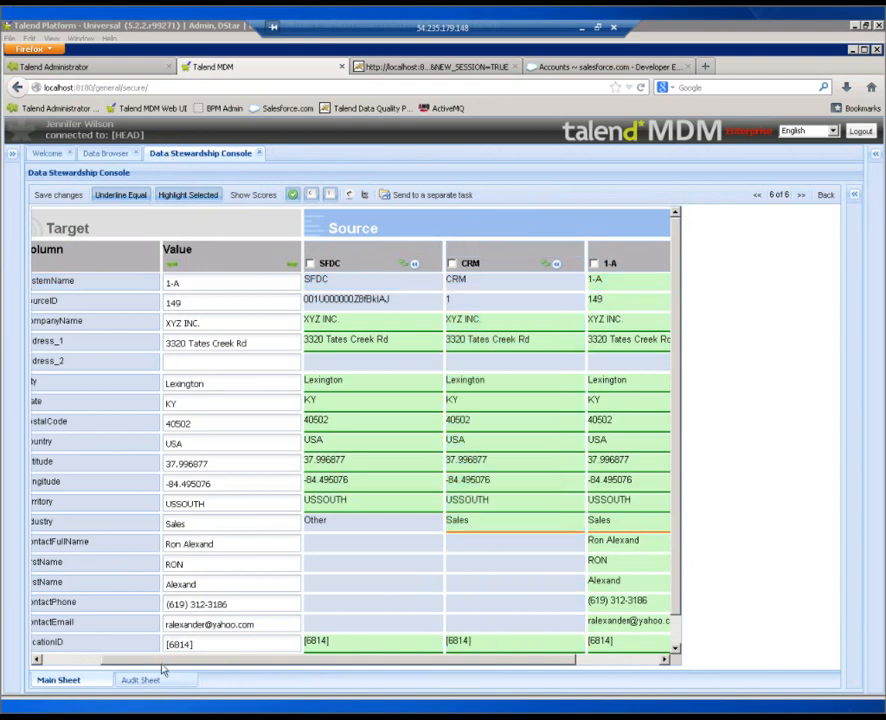
left_click_drag(163, 668, 246, 678)
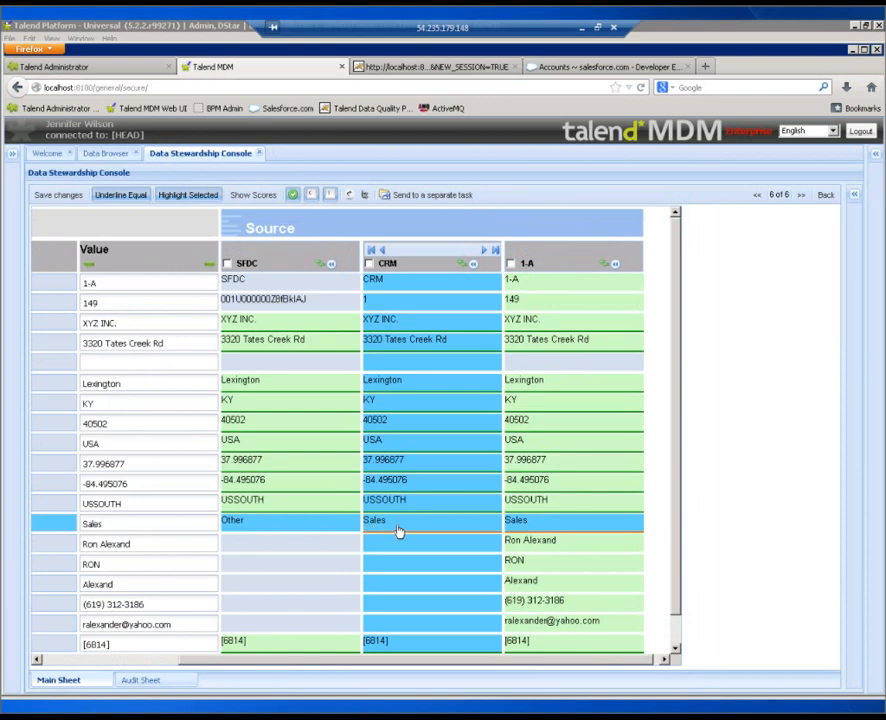
scroll(680, 549, "down", 1)
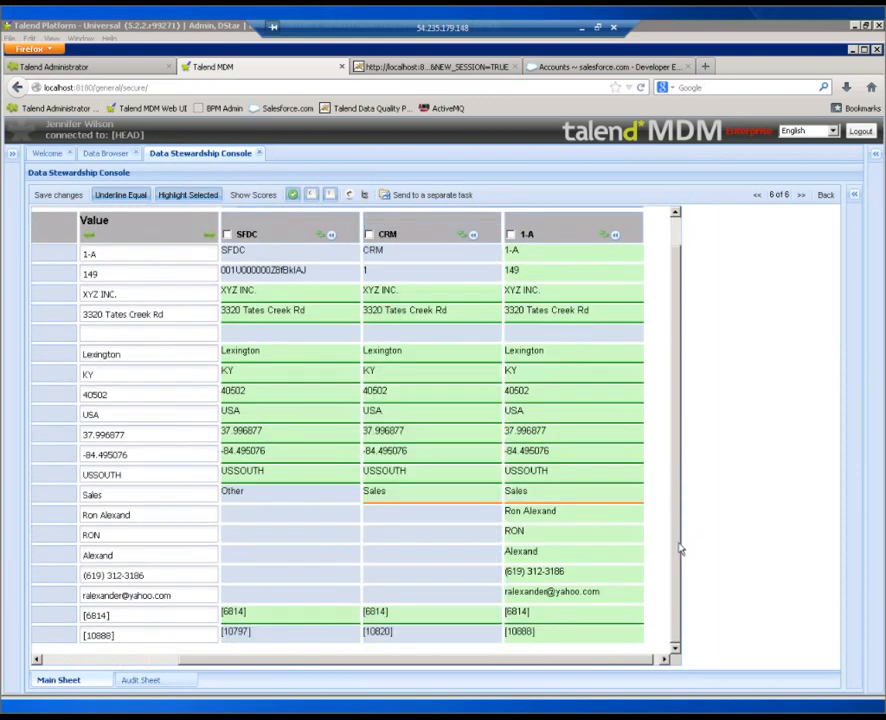
scroll(676, 490, "up", 1)
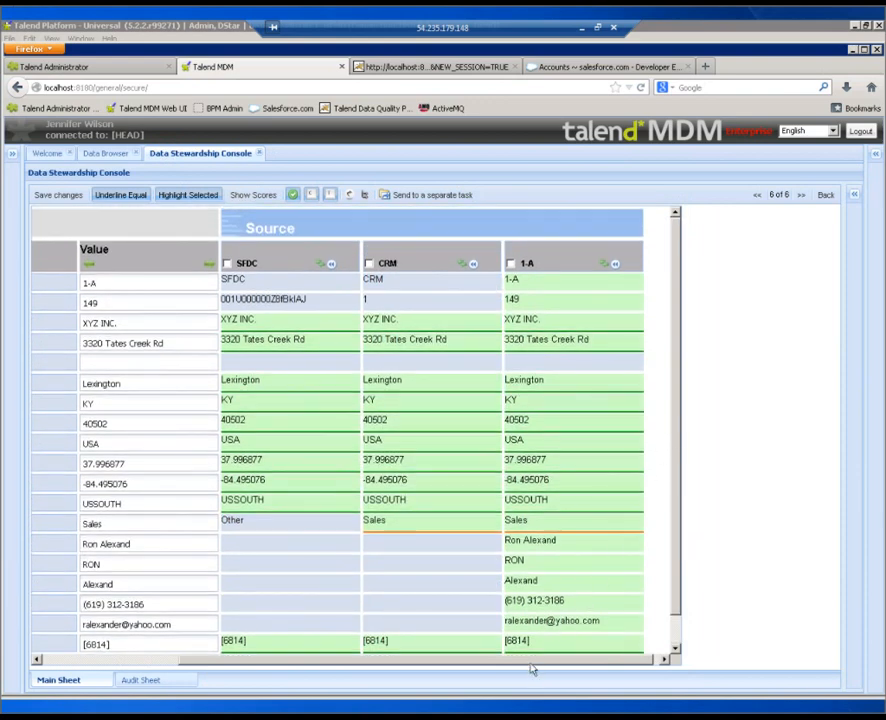
left_click_drag(469, 668, 352, 666)
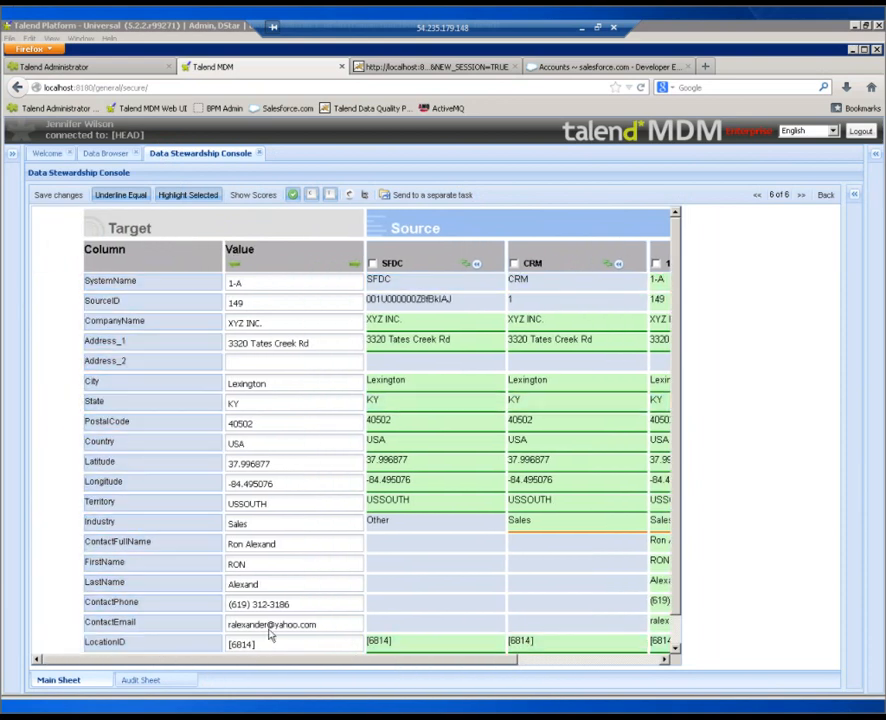
left_click(64, 196)
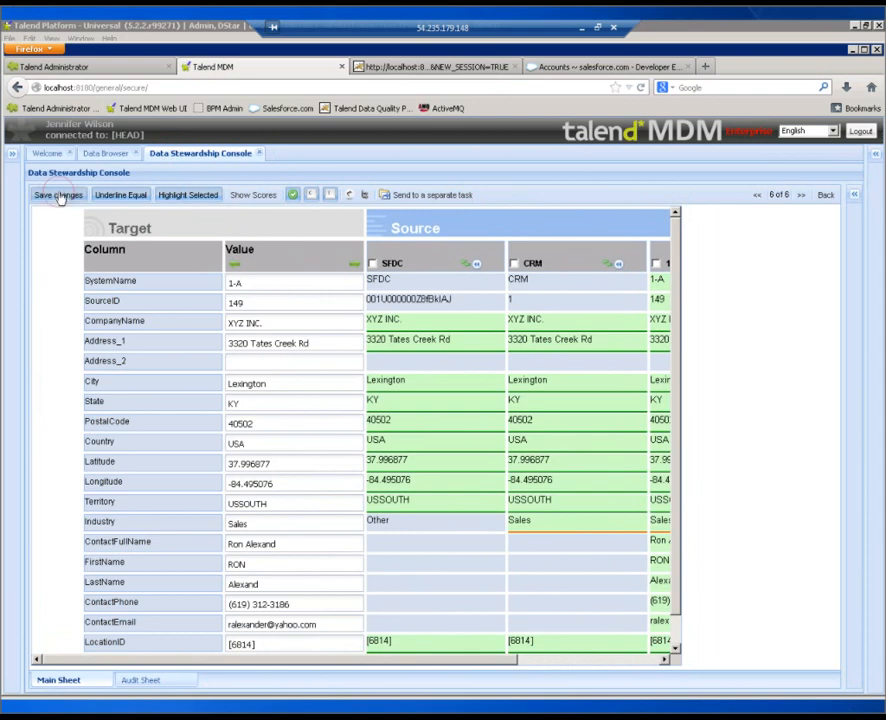
left_click(424, 457)
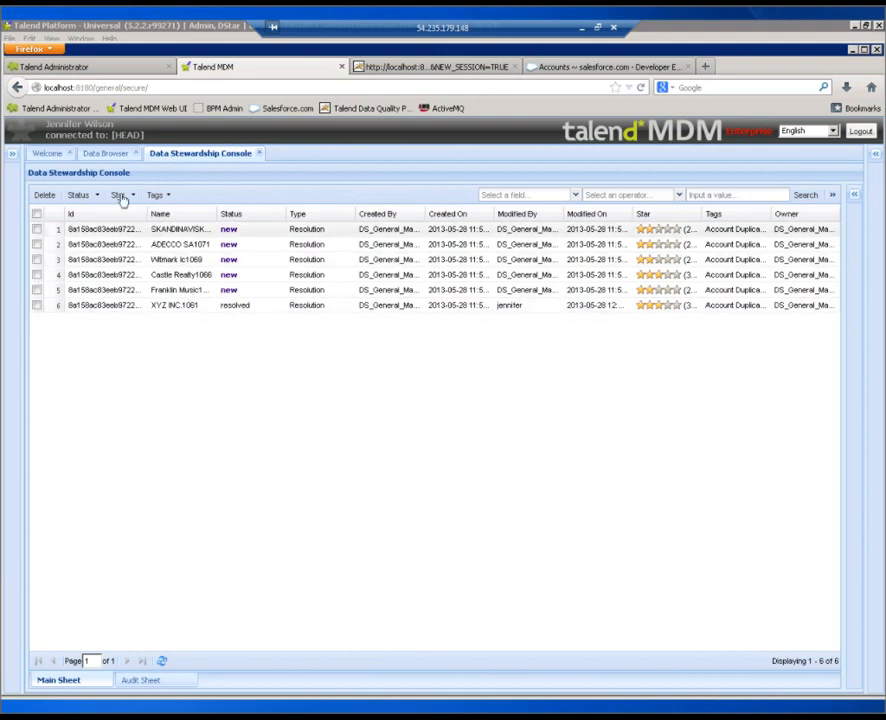
Step: Return to the Data Browser and search for Account records whose Company Name contains "xyz"
left_click(110, 155)
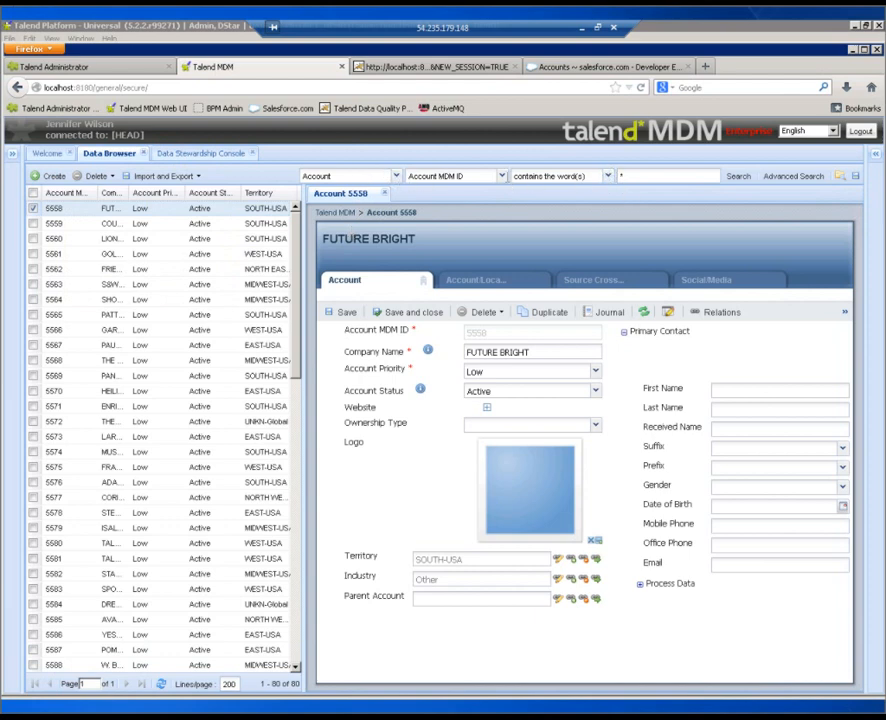
left_click(502, 178)
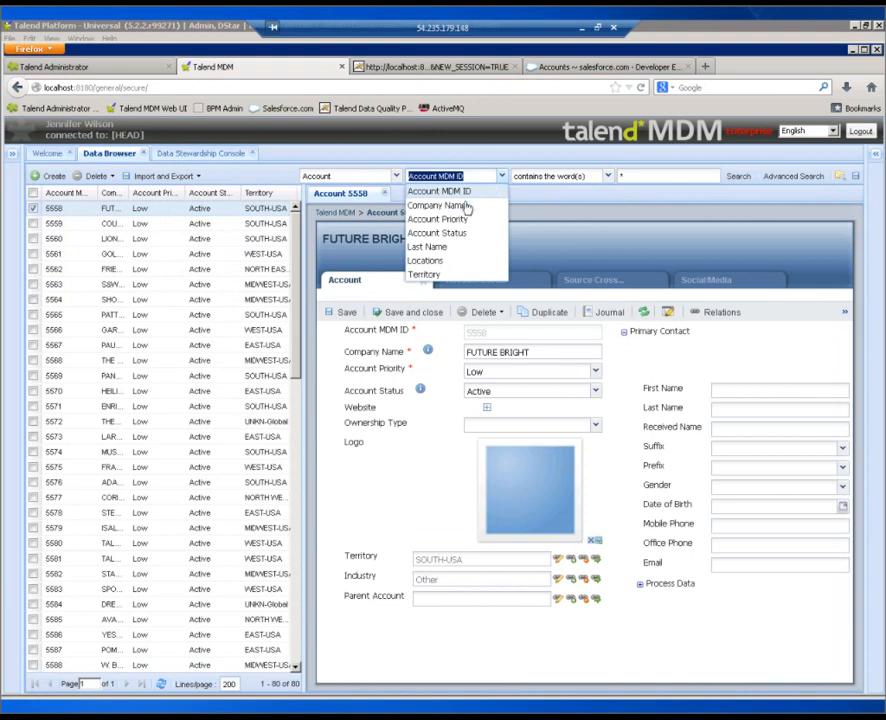
left_click(472, 206)
left_click(627, 175)
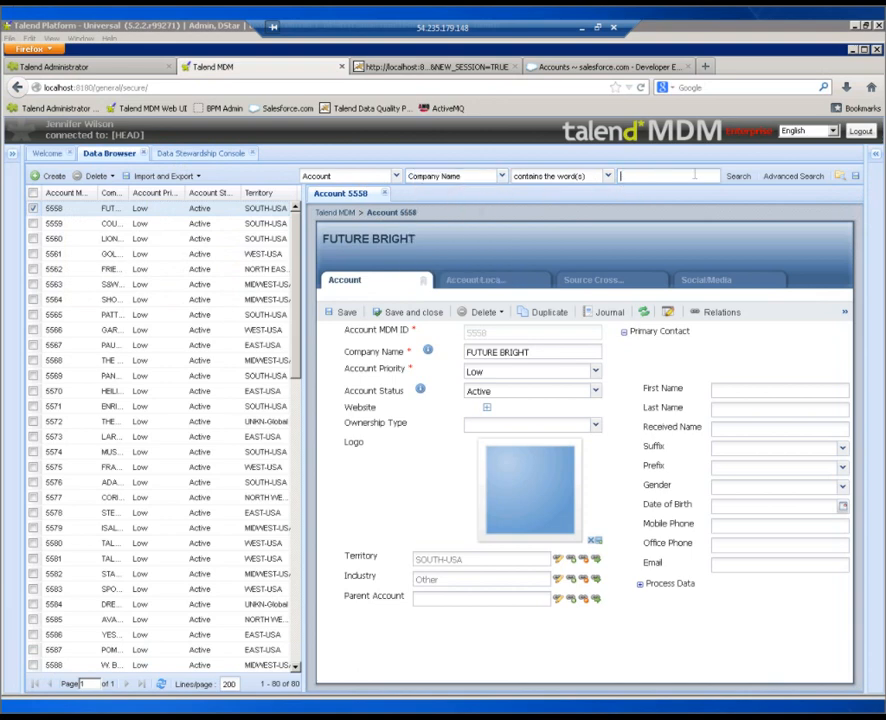
type("xyz")
key("Return")
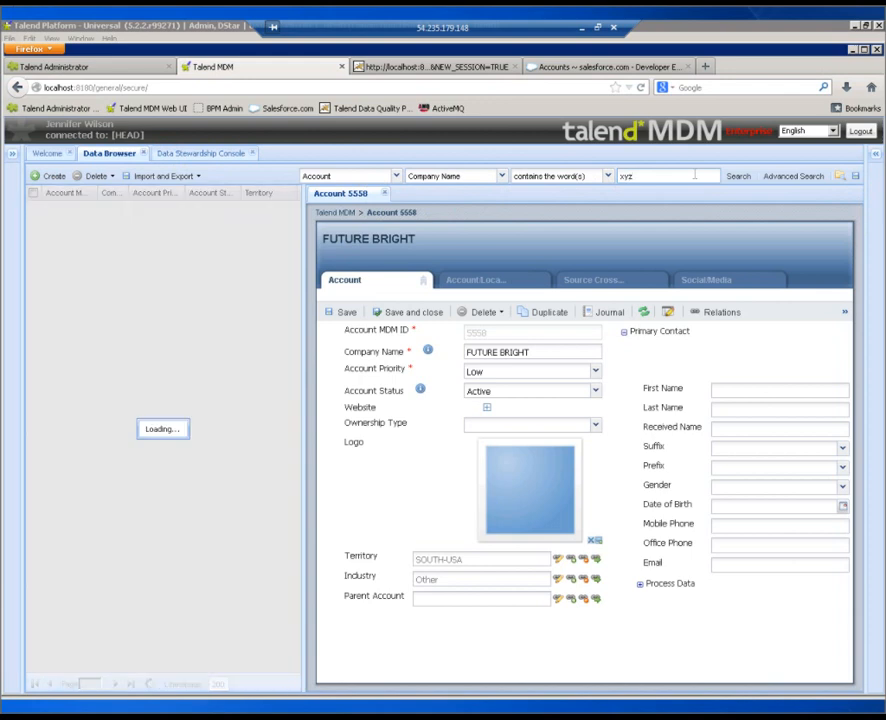
Step: Open the XYZ INC. account record and examine its Process Data, including the update details and DSC Task ID
left_click(117, 210)
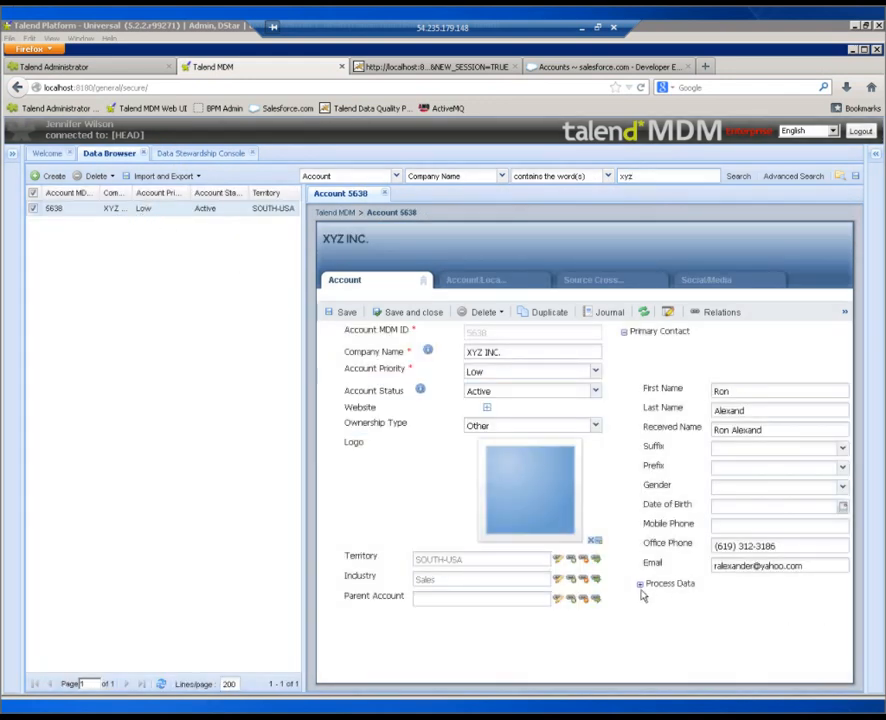
left_click(640, 584)
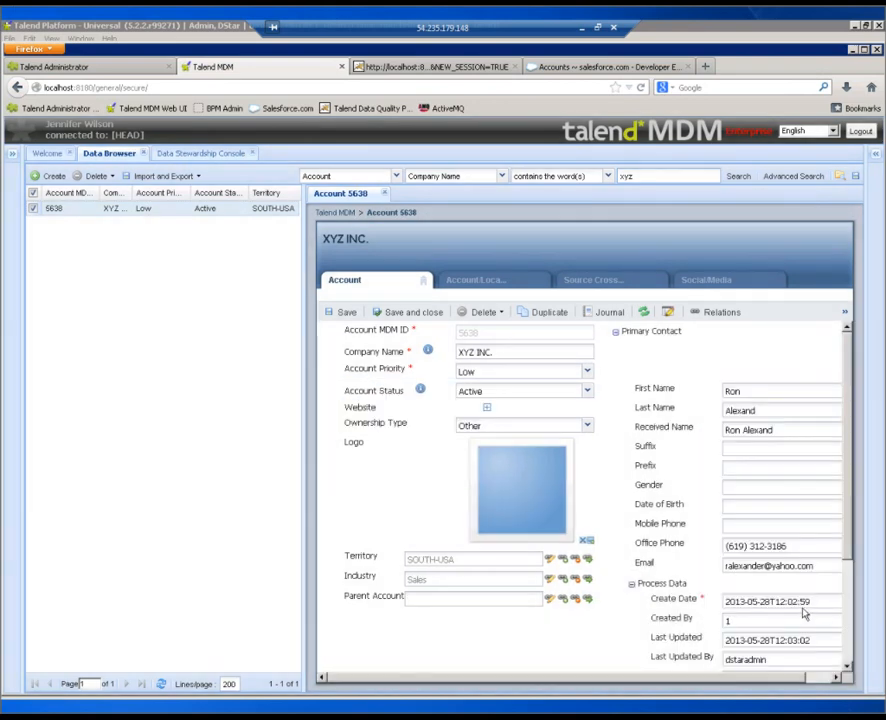
scroll(851, 594, "down", 1)
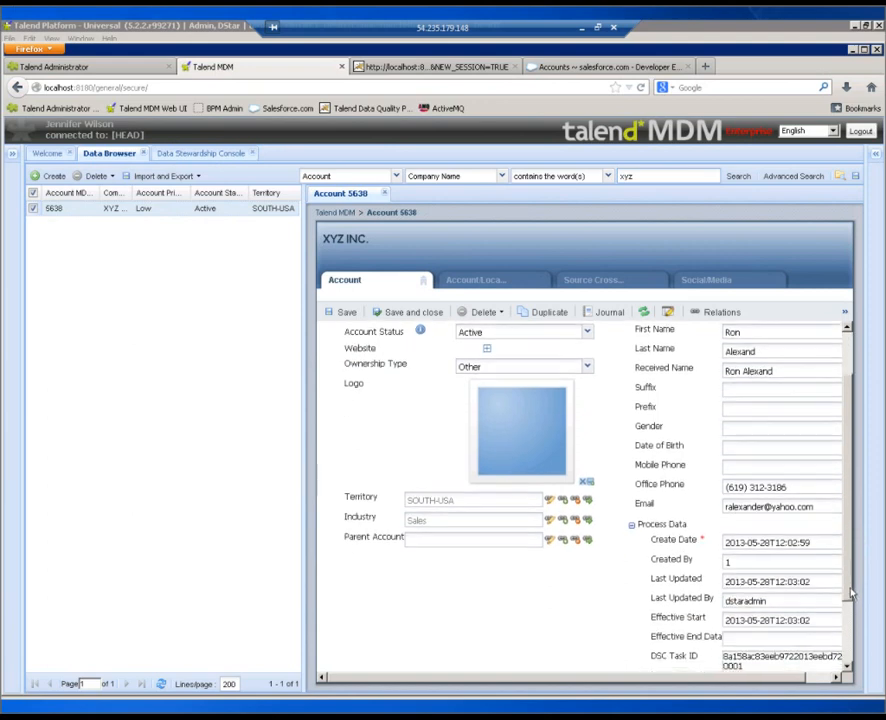
scroll(851, 594, "down", 1)
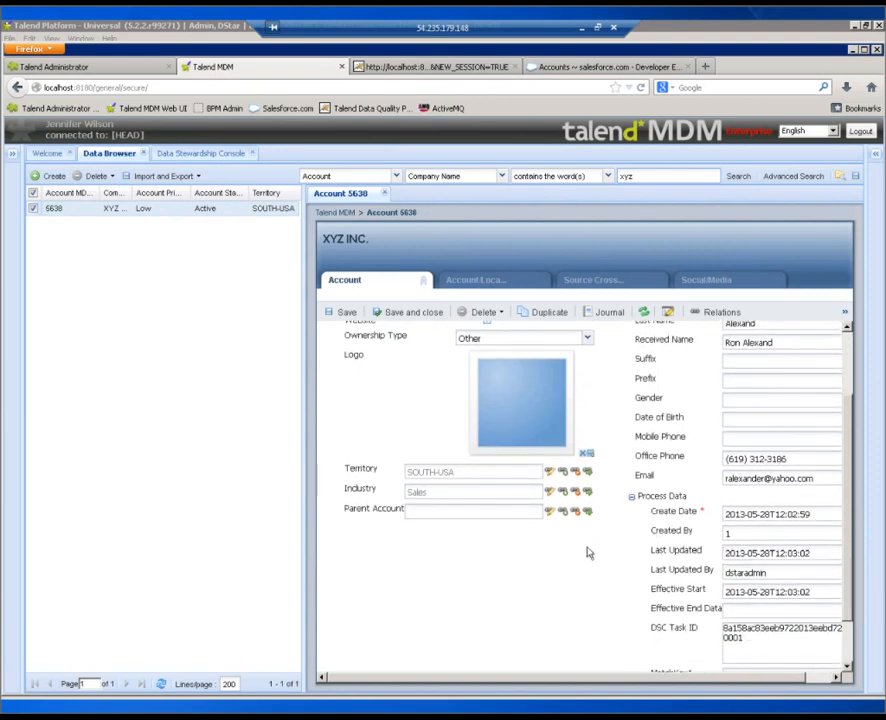
Step: Review the source cross-references of the XYZ INC. account, and return to its main Account details
scroll(851, 577, "up", 2)
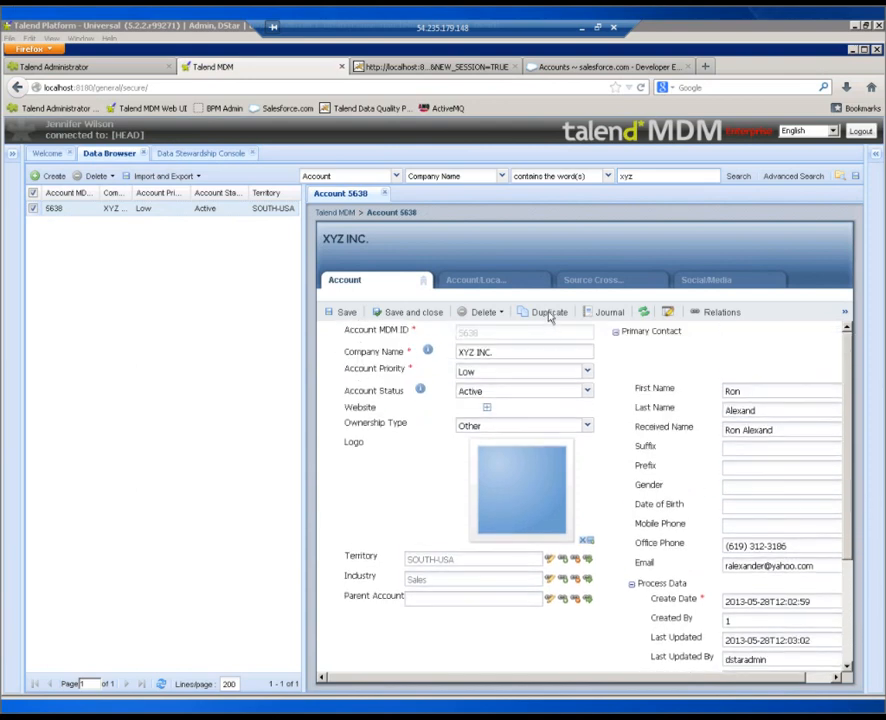
left_click(589, 282)
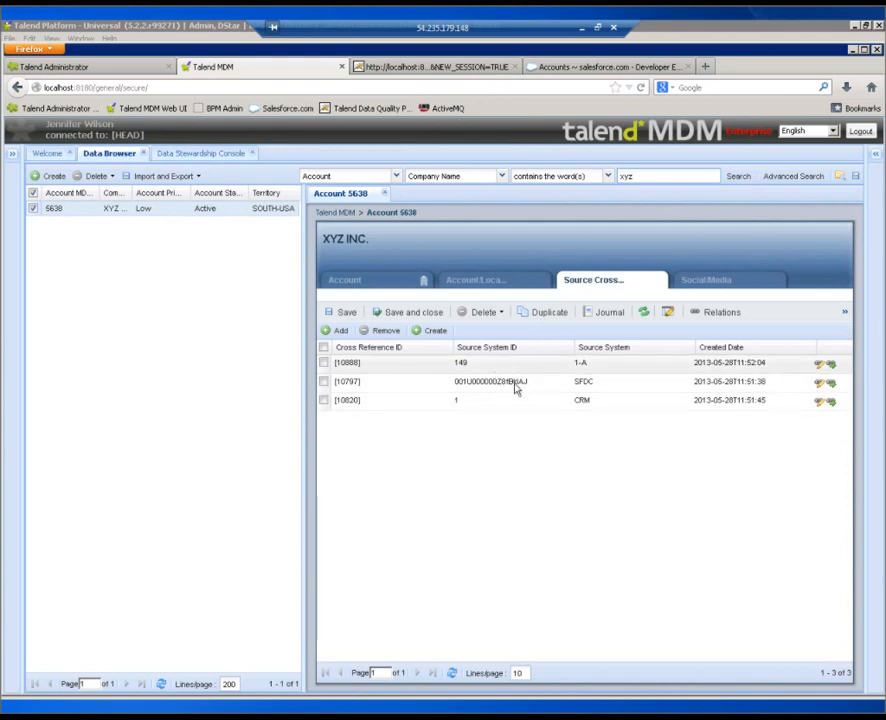
left_click(380, 284)
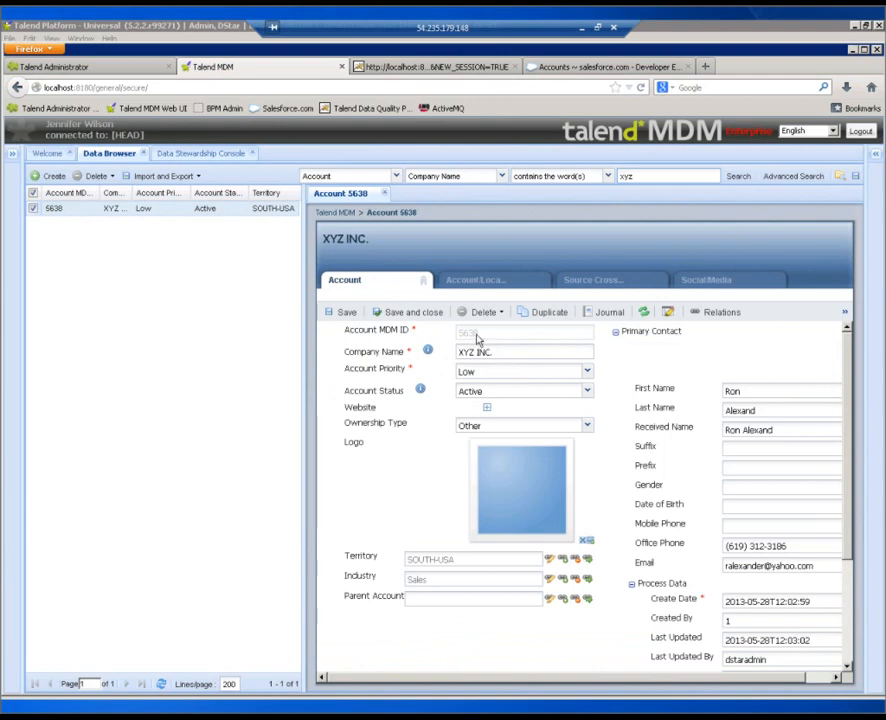
Step: Switch to Salesforce, refresh the All Accounts list, and open XYZ INC. to check its Enterprise MDM ID
left_click(572, 68)
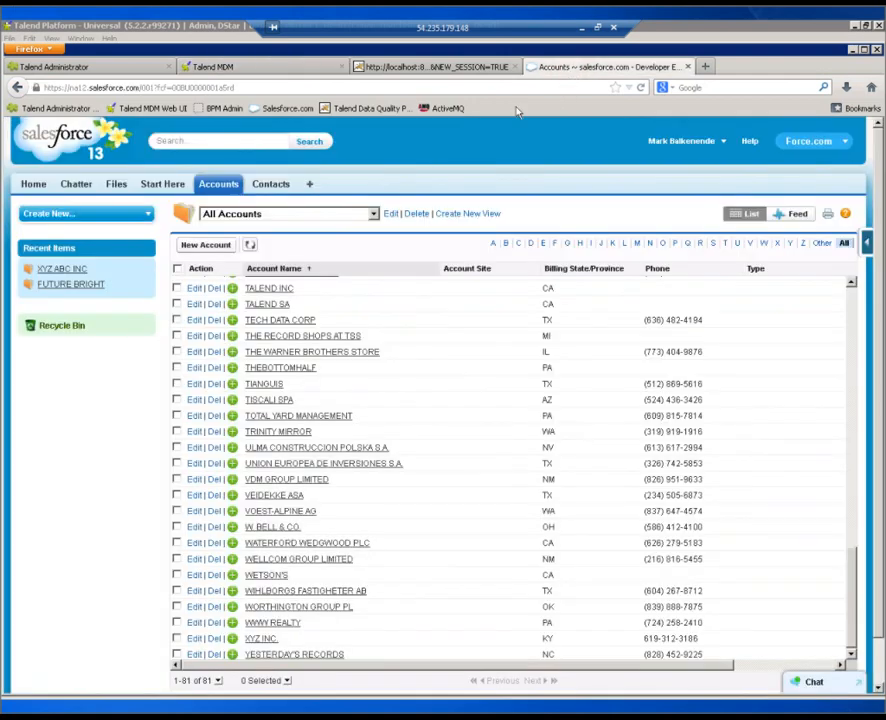
left_click(250, 245)
left_click_drag(851, 347, 857, 655)
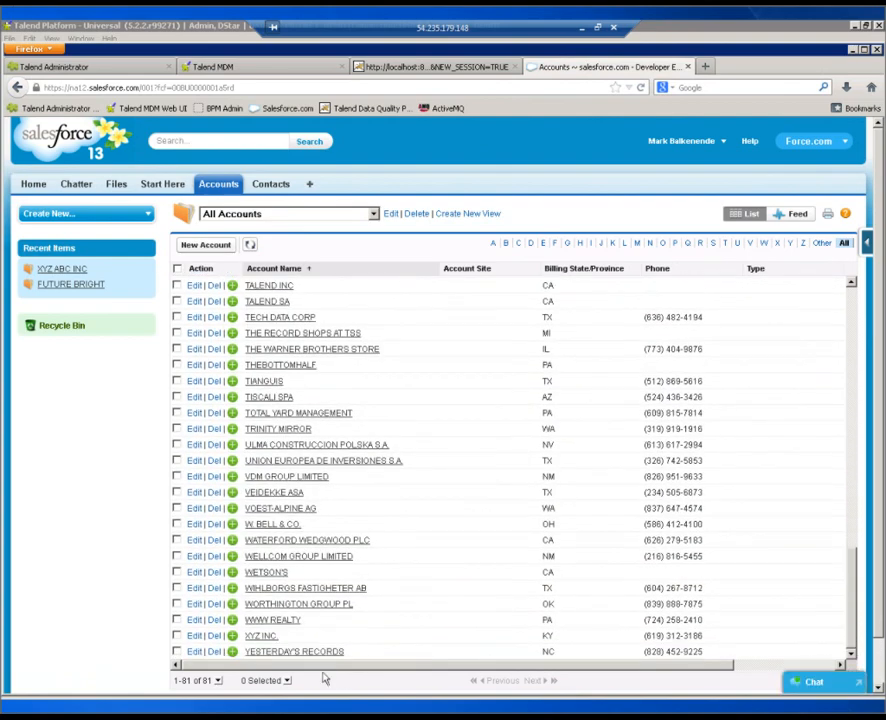
left_click(259, 637)
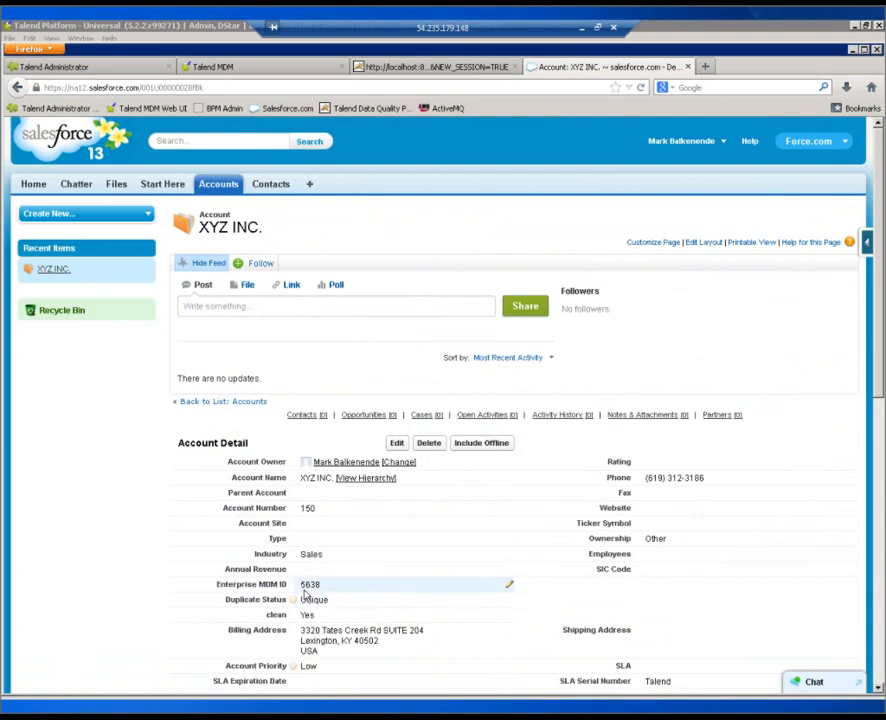
left_click(315, 584)
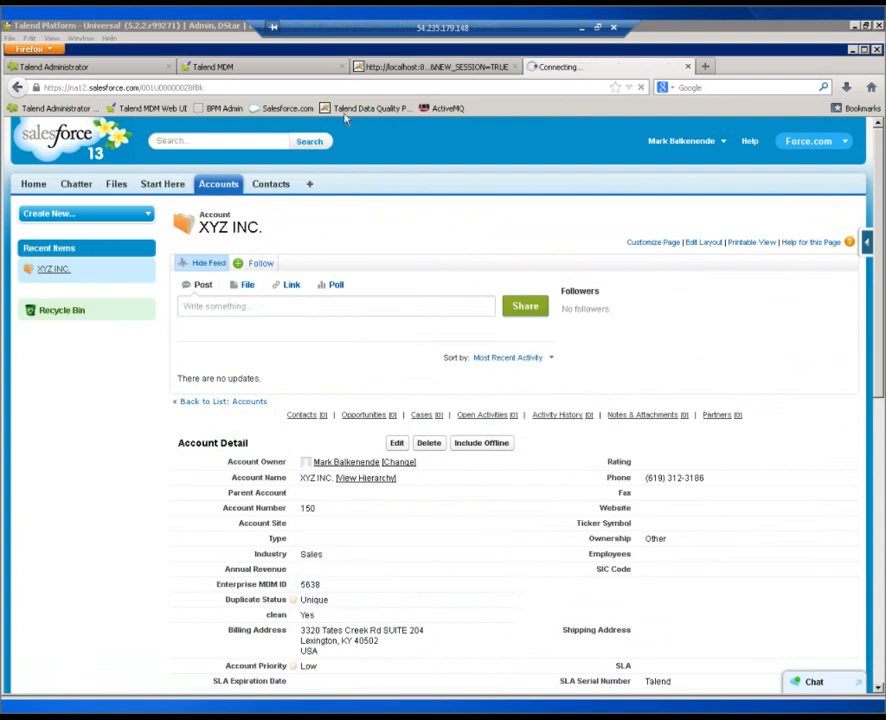
Step: Switch to MySQL Workbench and rerun SELECT * FROM dstar_crm.account to check the synchronized CRM records
left_click(258, 70)
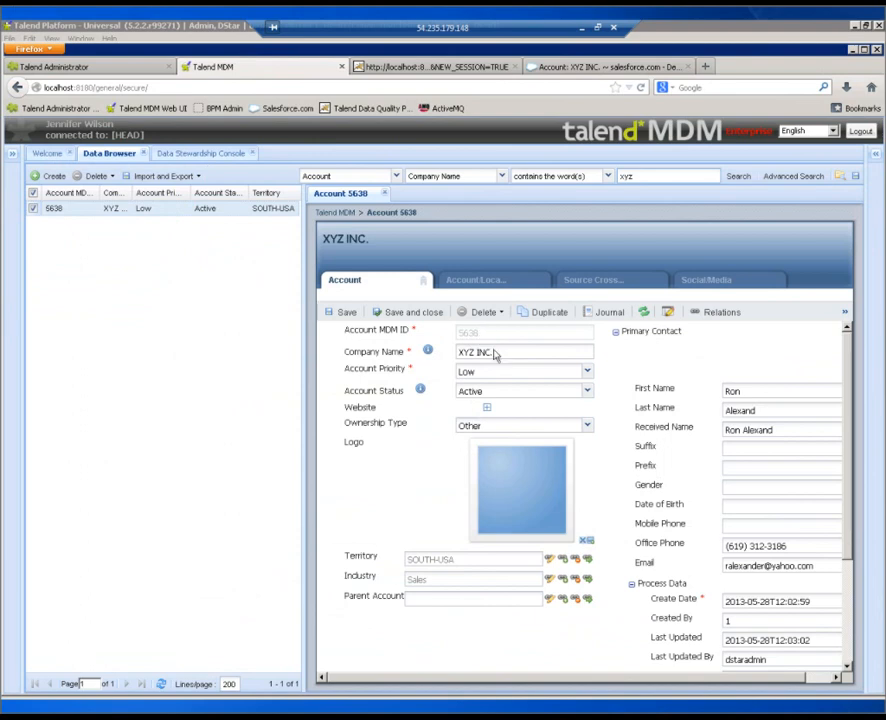
left_click(366, 706)
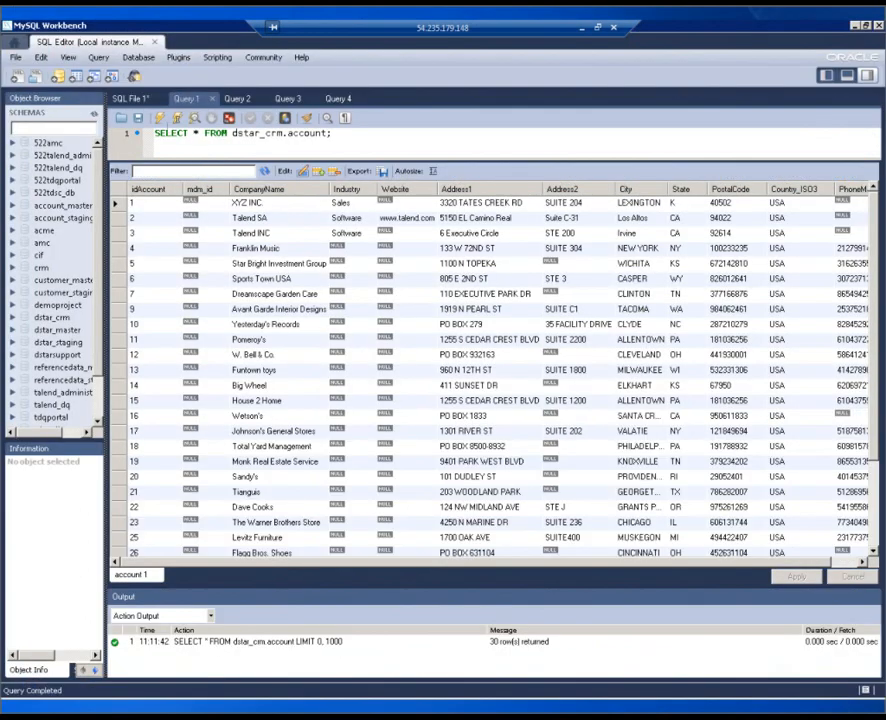
left_click(158, 119)
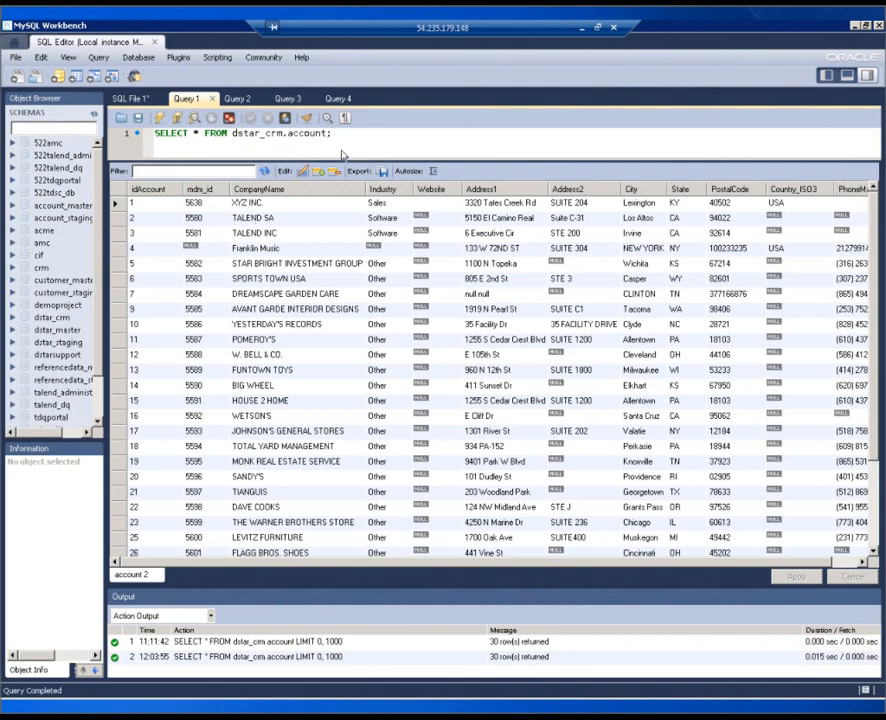
Step: Switch to Talend Studio, open the Account_Company_Name_Request workflow, and examine its approval diagram from start to email notifications
left_click(324, 700)
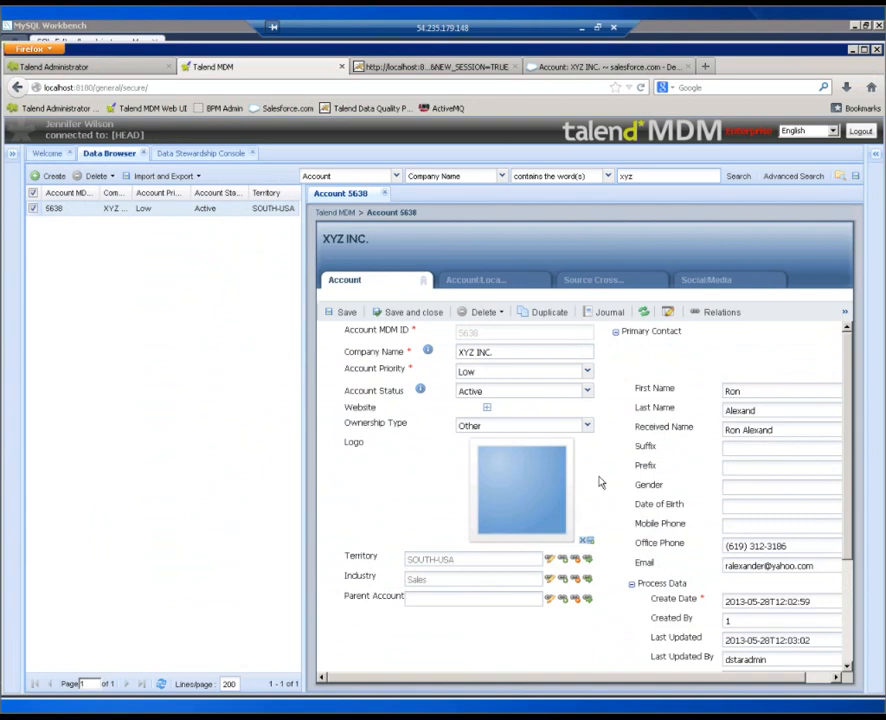
key("alt+Tab")
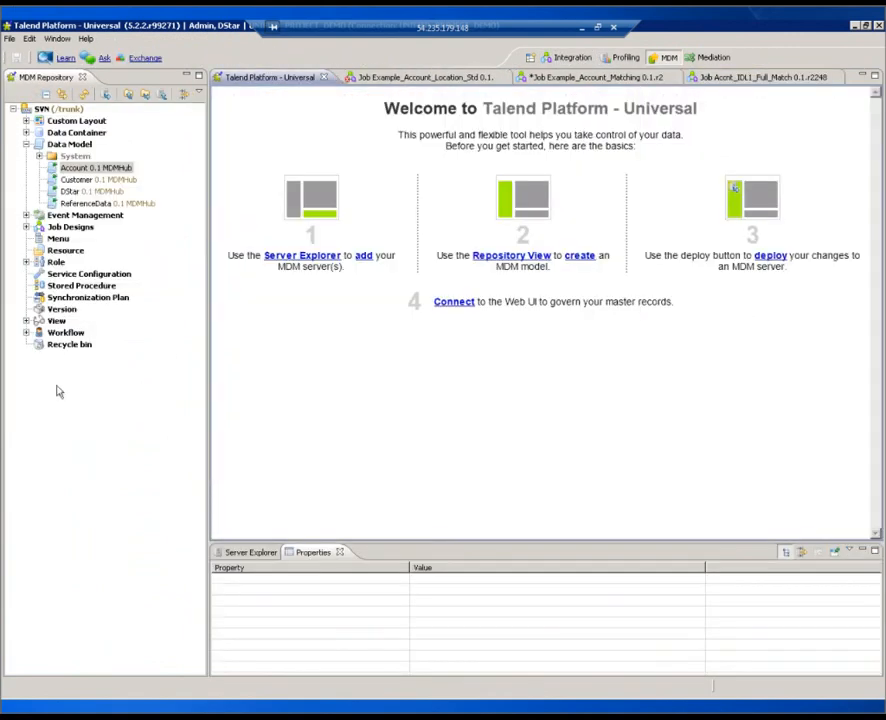
left_click(26, 333)
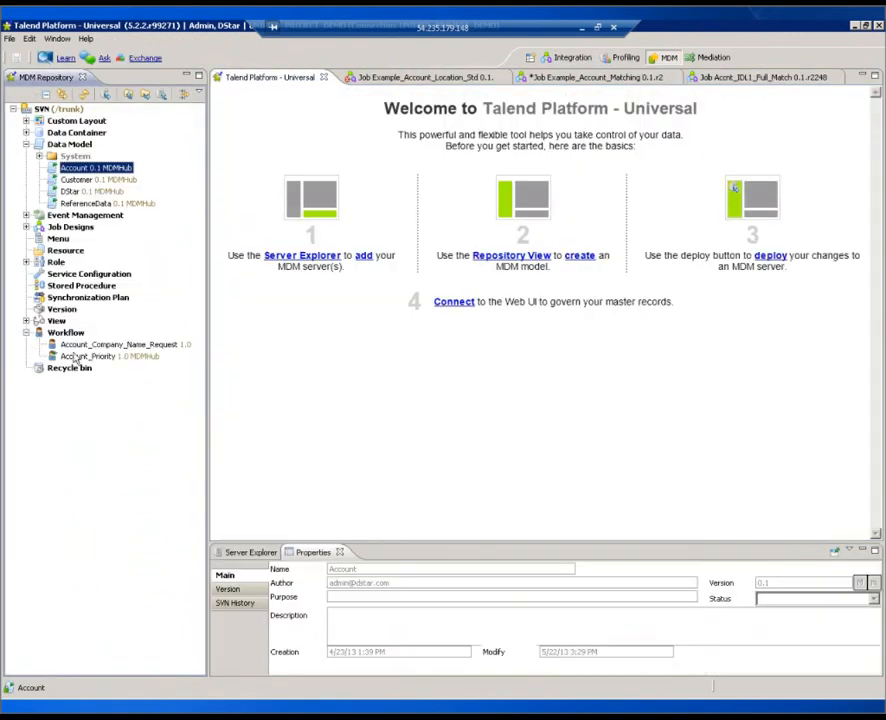
left_click(104, 346)
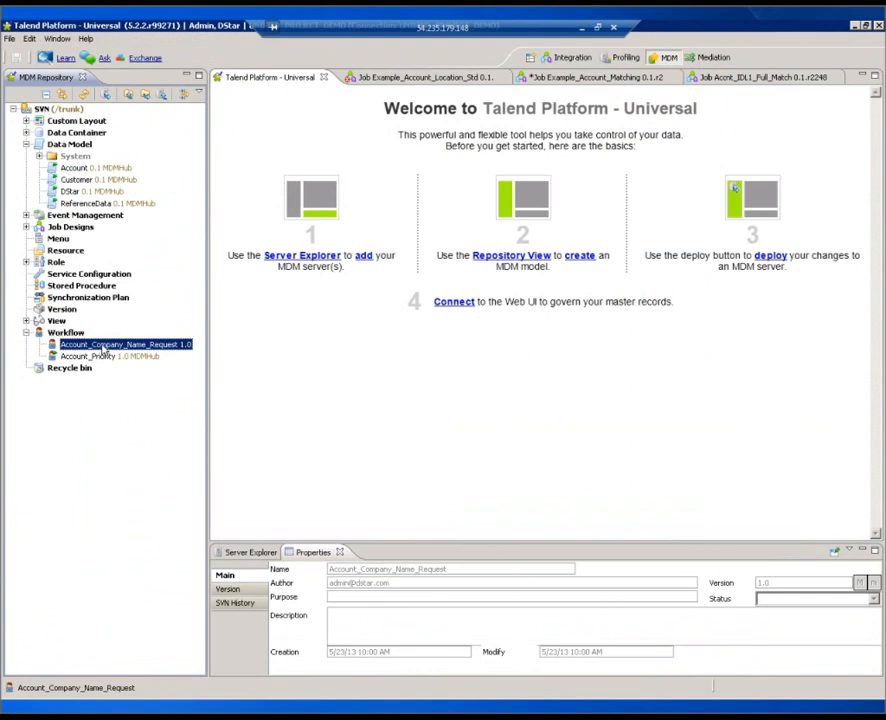
double_click(104, 347)
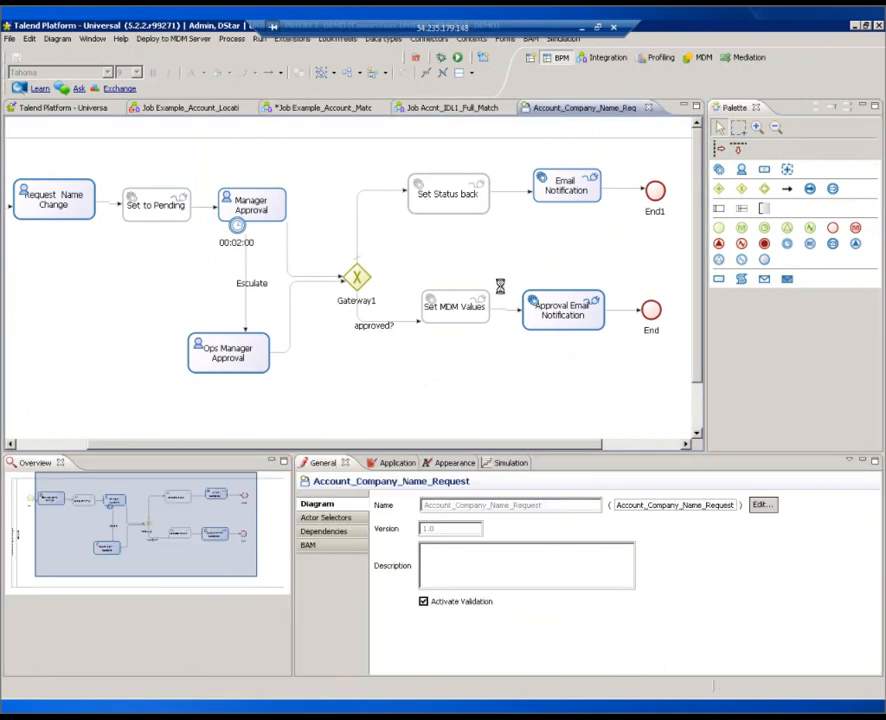
left_click_drag(155, 513, 156, 514)
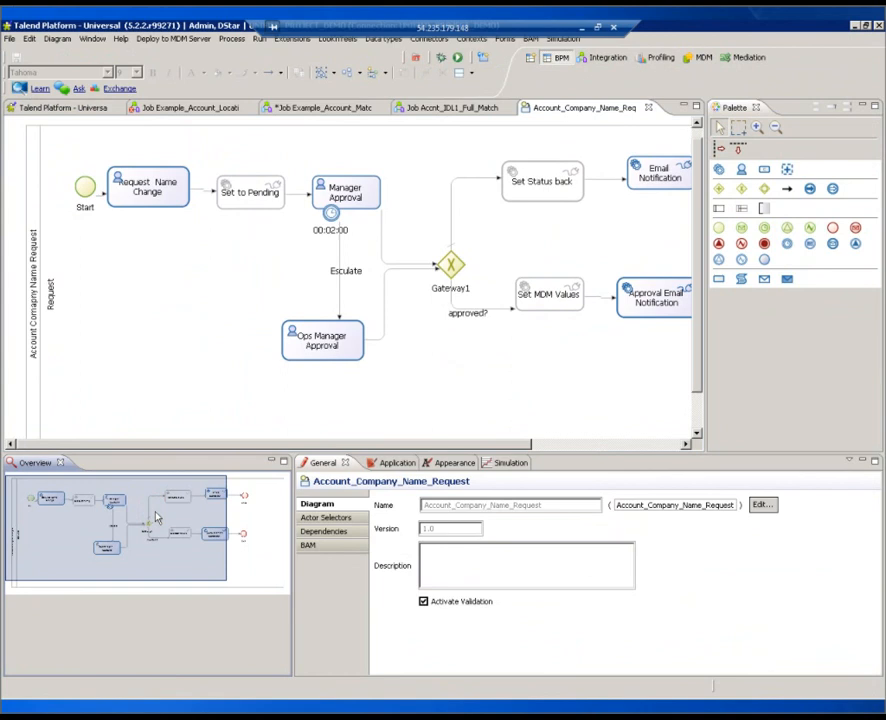
left_click_drag(156, 517, 162, 517)
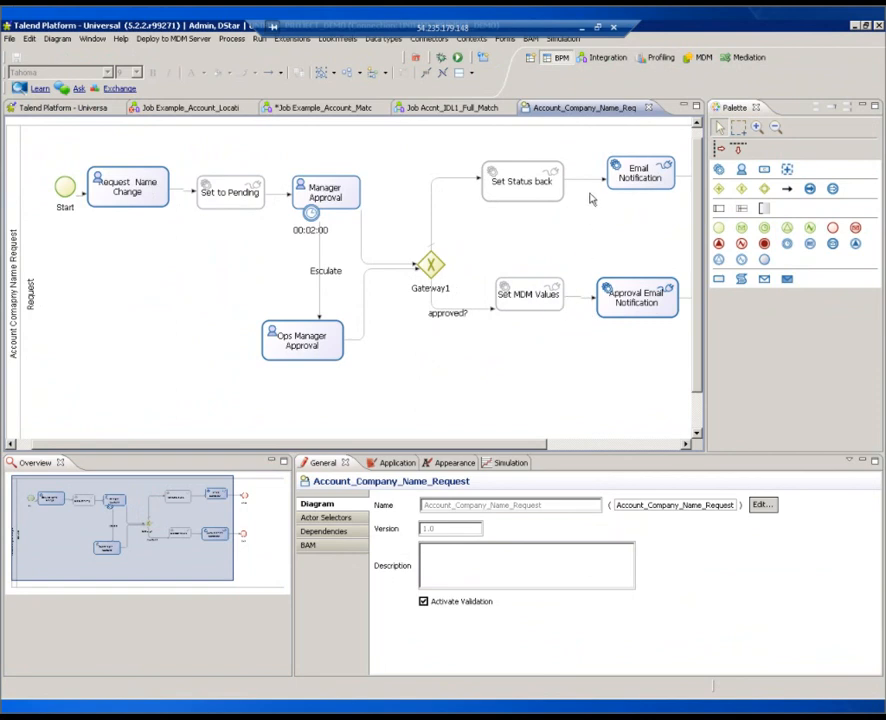
Step: Return to Talend MDM in the browser, log out, and log in as a different user with that account's login and password
left_click(262, 706)
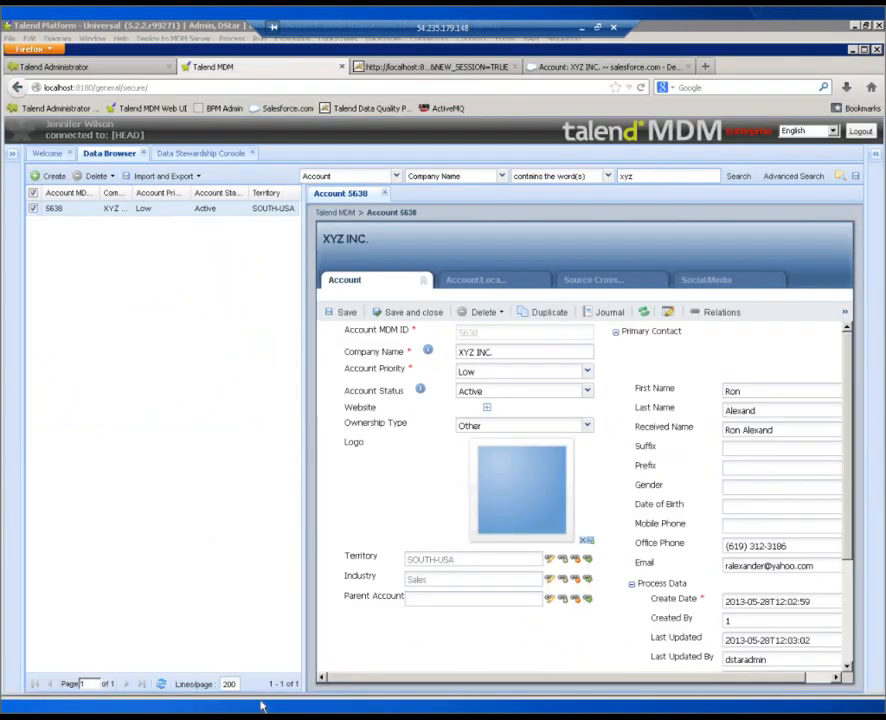
left_click(852, 135)
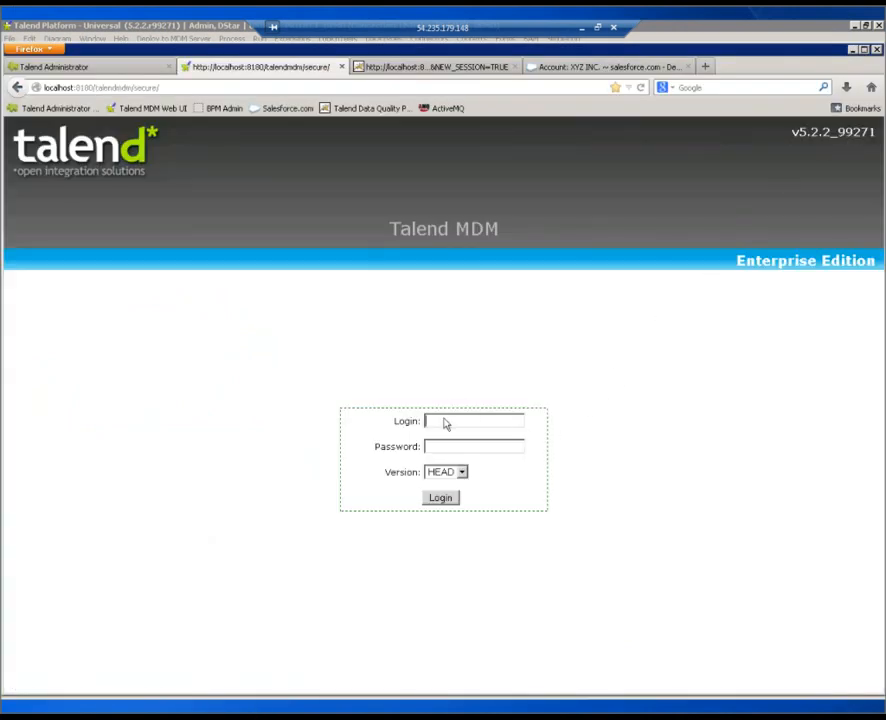
left_click(446, 424)
left_click(445, 490)
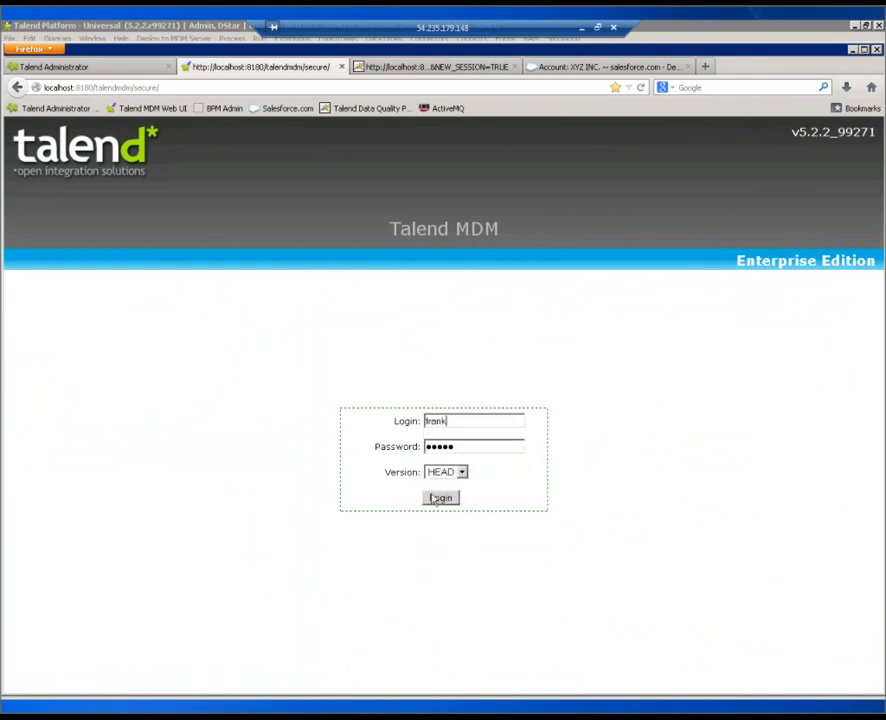
left_click(436, 499)
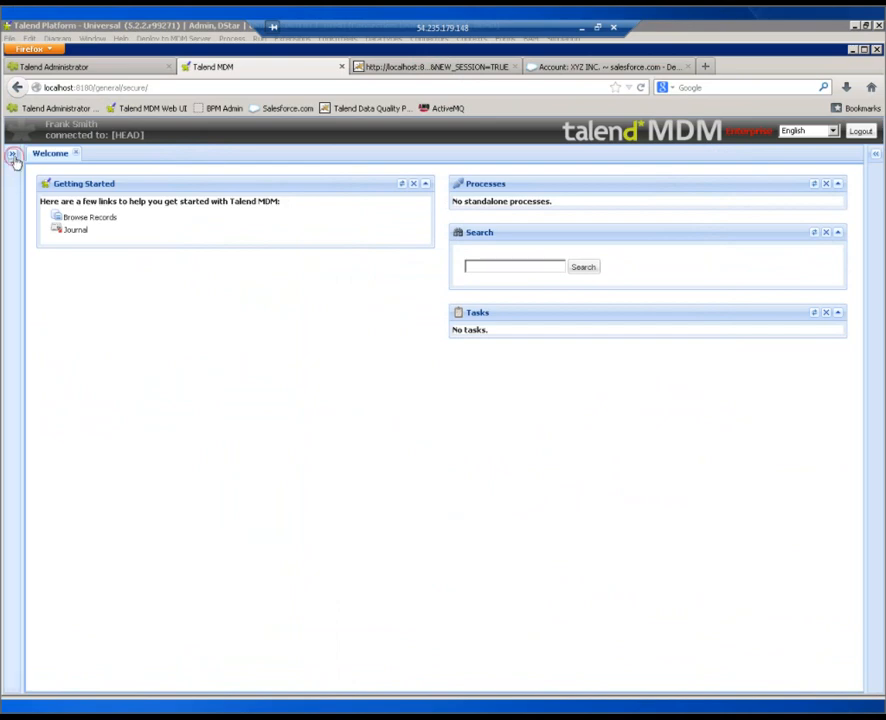
Step: Open the Data Browser, list all Account records, and narrow the navigation pane to widen the record area
left_click(13, 156)
left_click(238, 218)
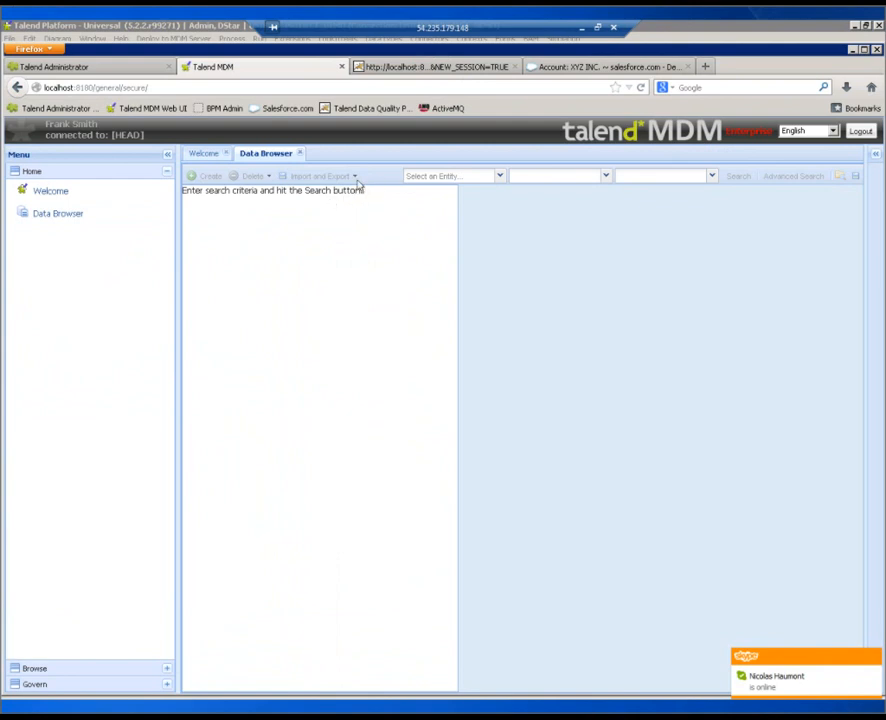
left_click(502, 178)
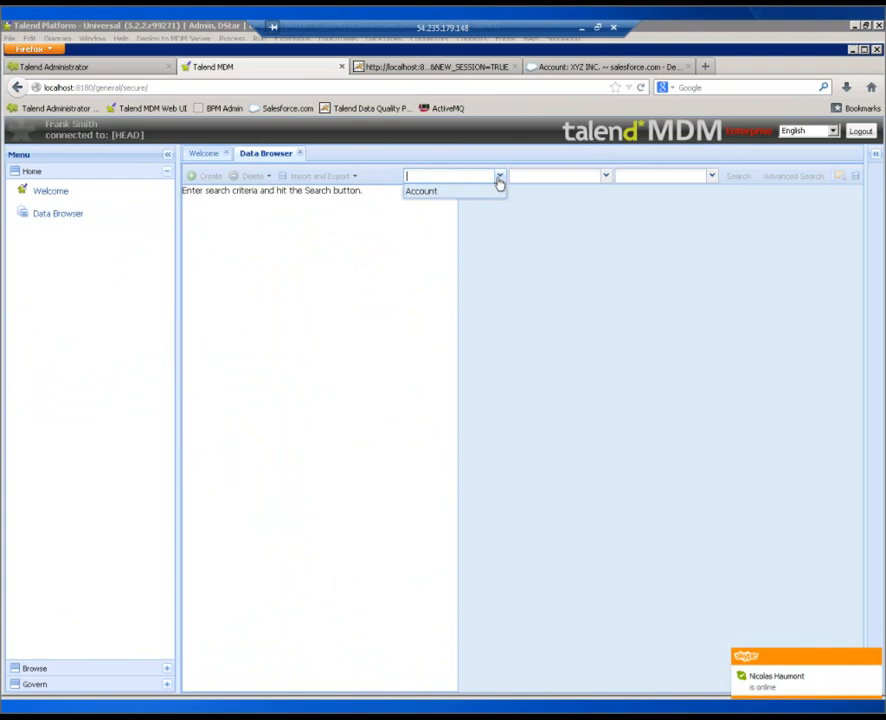
left_click(428, 194)
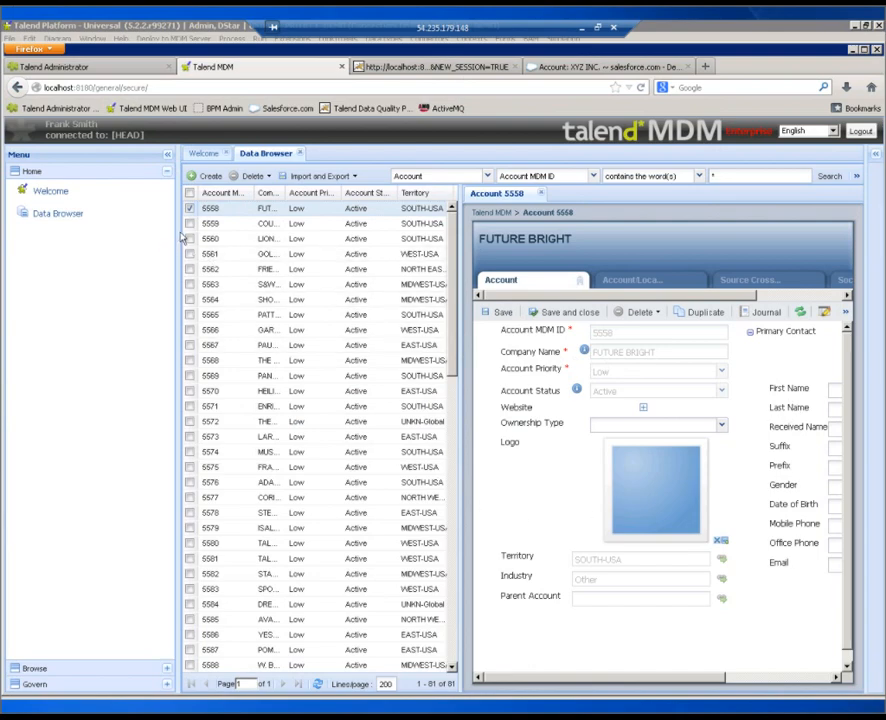
key("ctrl+a")
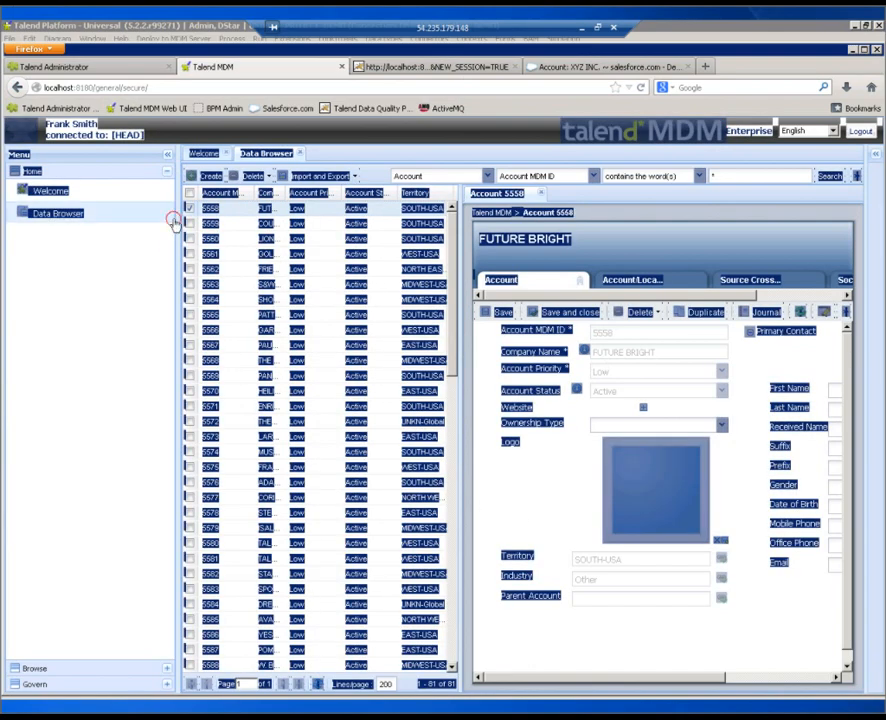
left_click(174, 220)
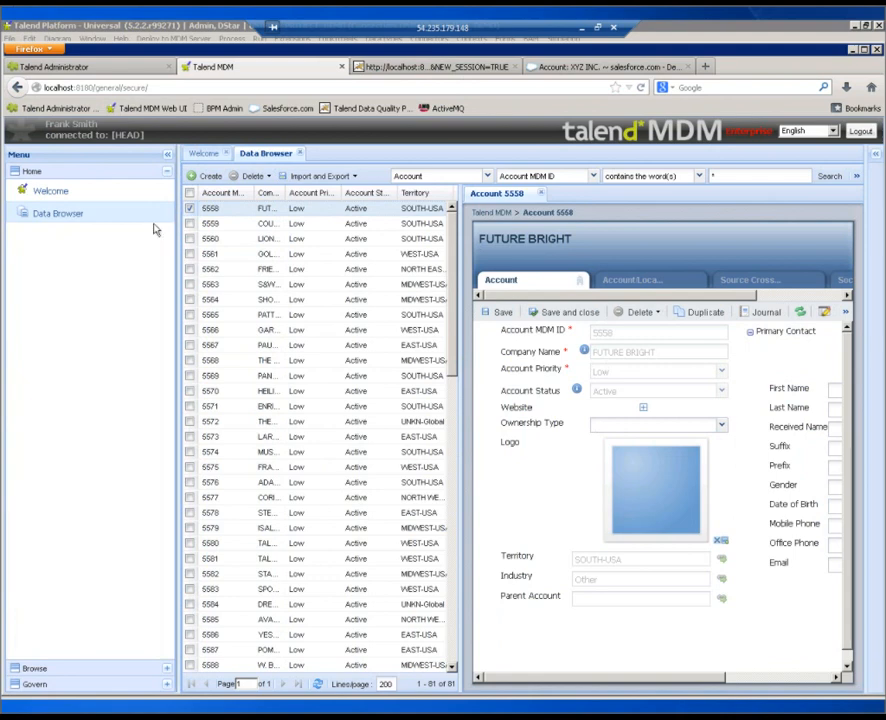
left_click_drag(155, 229, 119, 229)
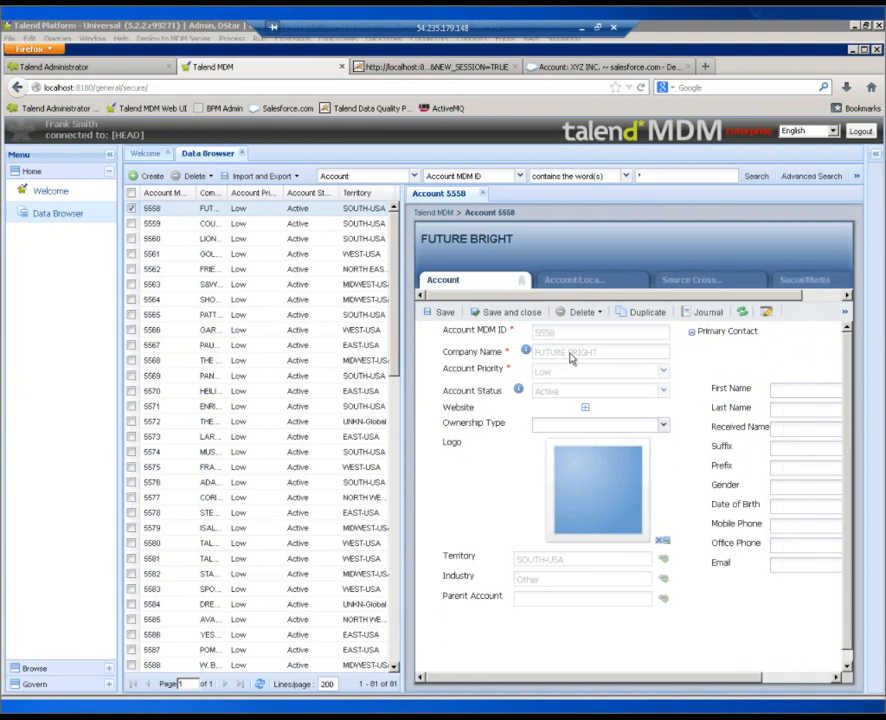
Step: Launch the Company Name Change process for the FUTURE BRIGHT account and acknowledge the status message
left_click(845, 313)
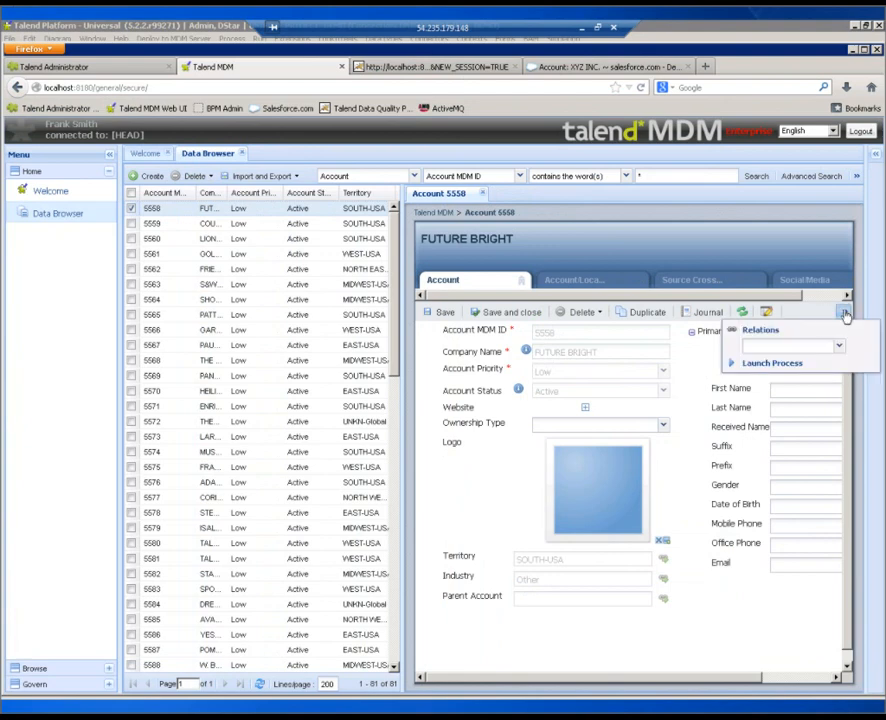
left_click(839, 347)
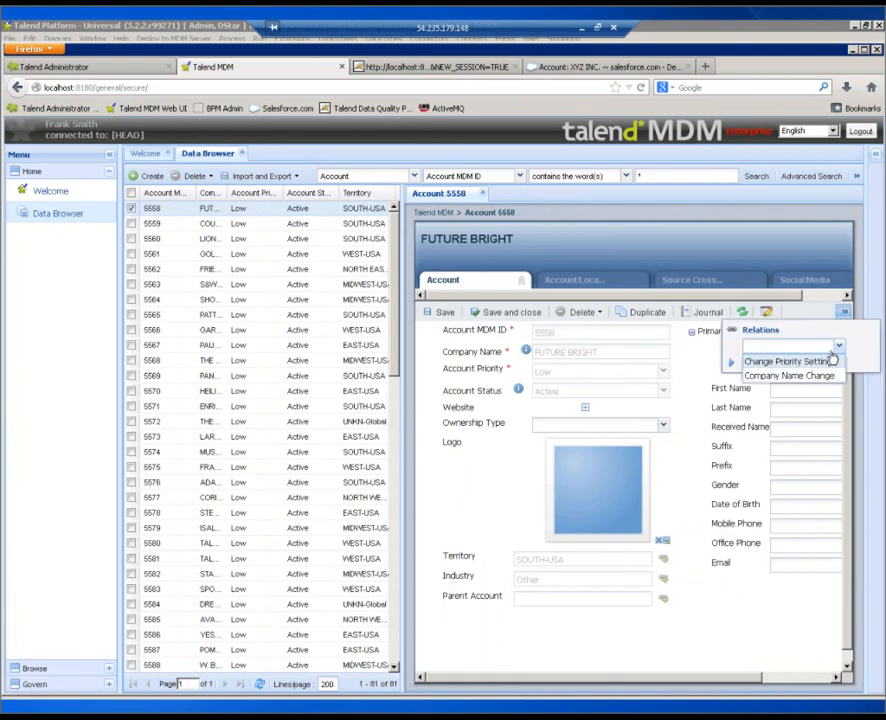
left_click(815, 375)
left_click(758, 363)
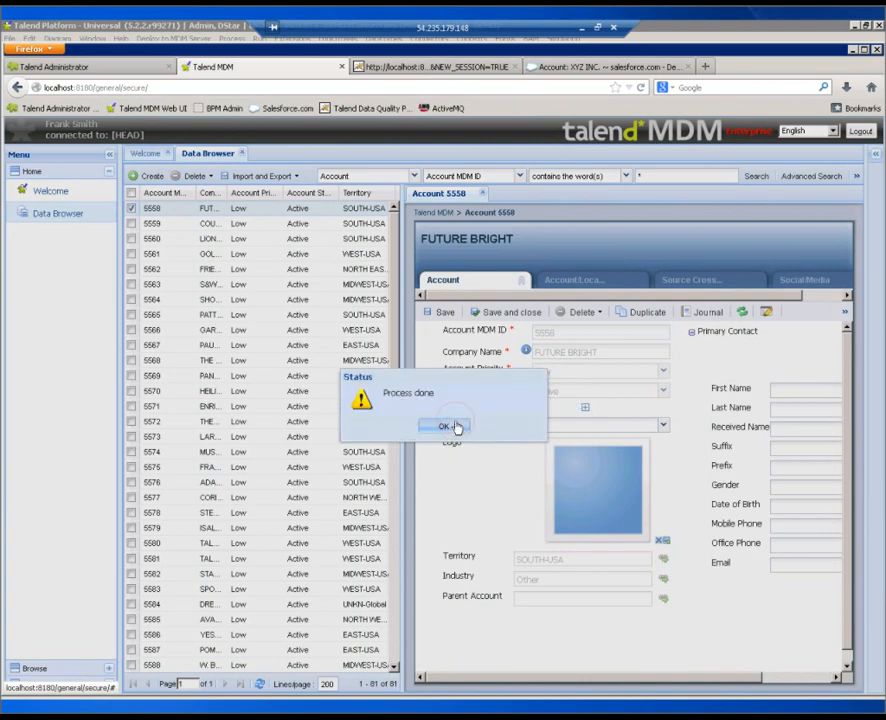
left_click(444, 427)
Step: Open the XYZ INC. account at the end of the list, launch its Company Name Change process, and acknowledge the status message
left_click_drag(397, 354, 380, 665)
left_click(196, 667)
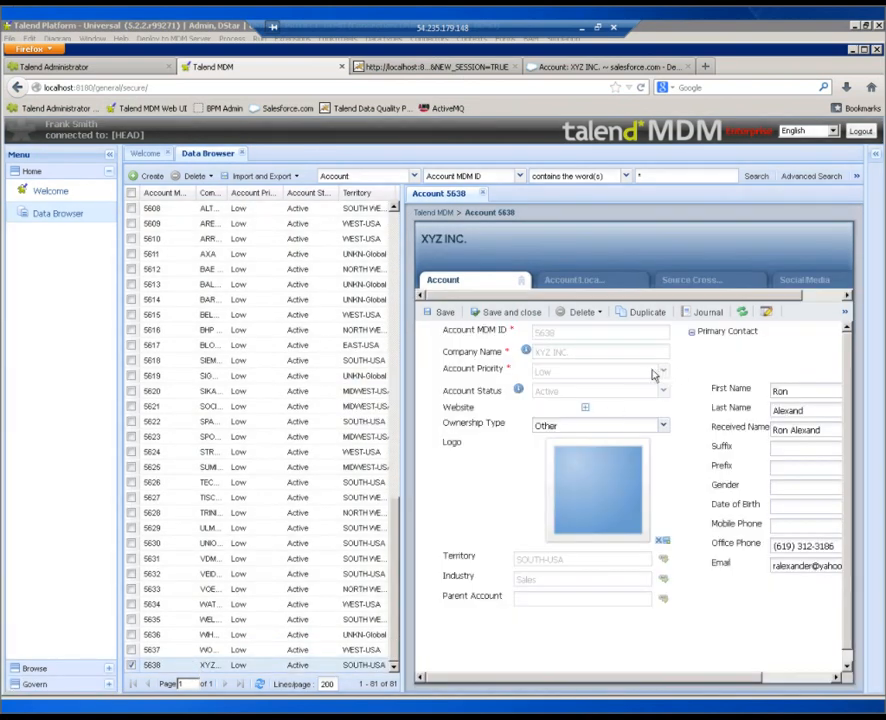
left_click(846, 313)
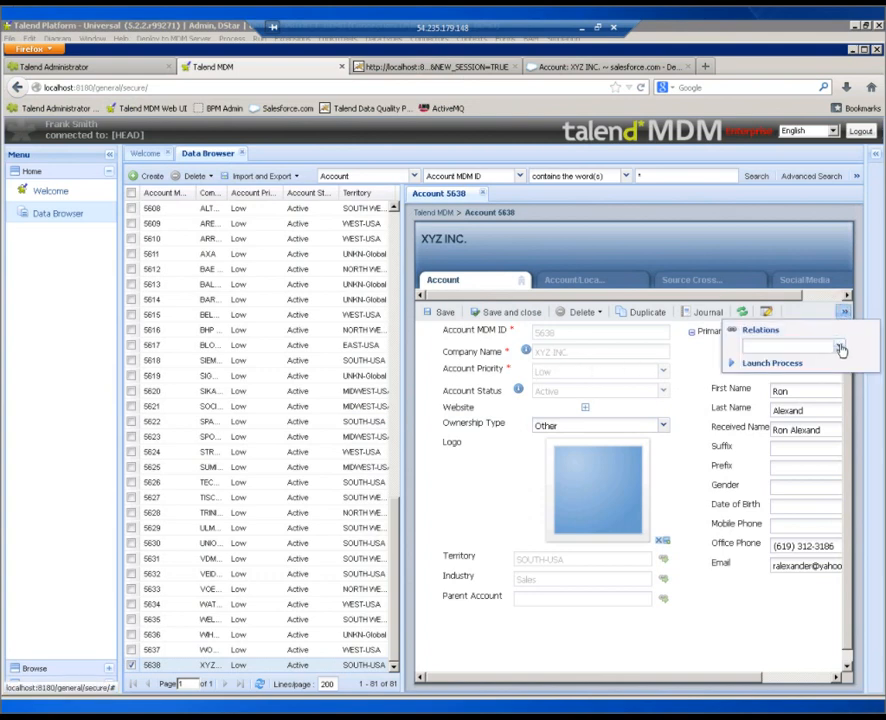
left_click(848, 354)
left_click(795, 376)
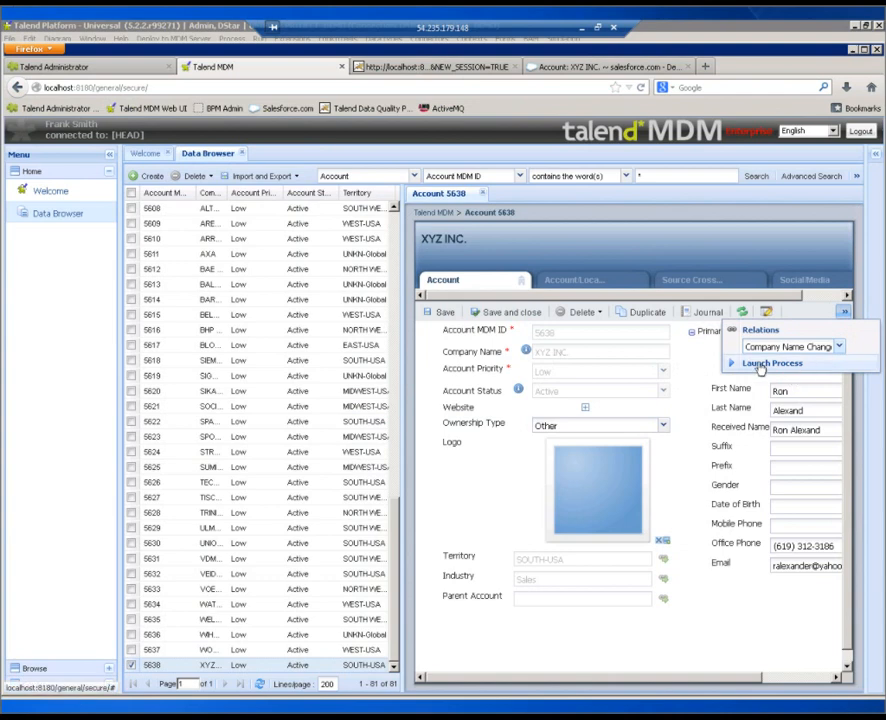
left_click(758, 364)
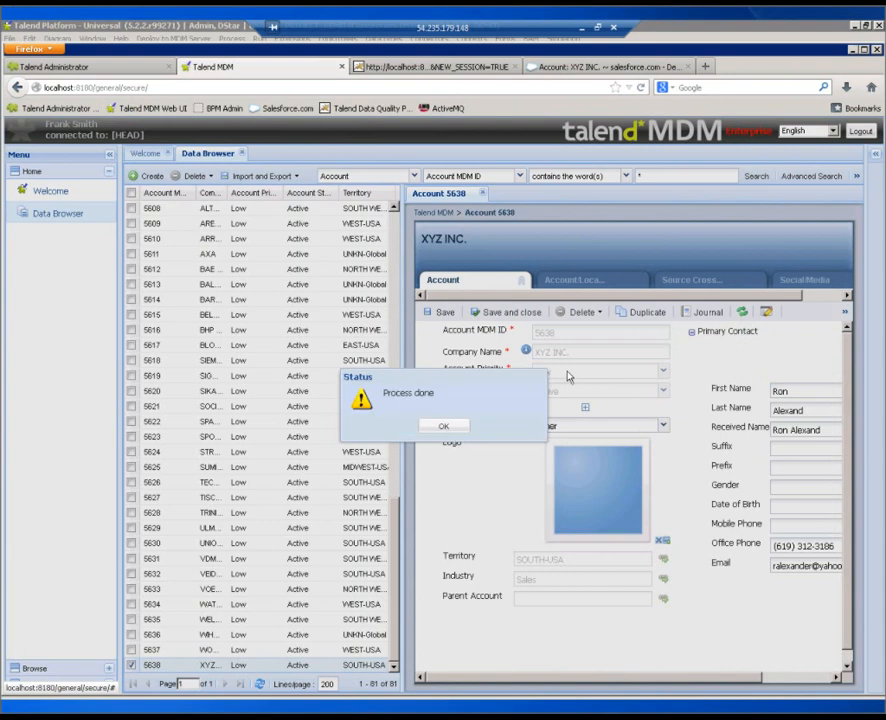
left_click(460, 430)
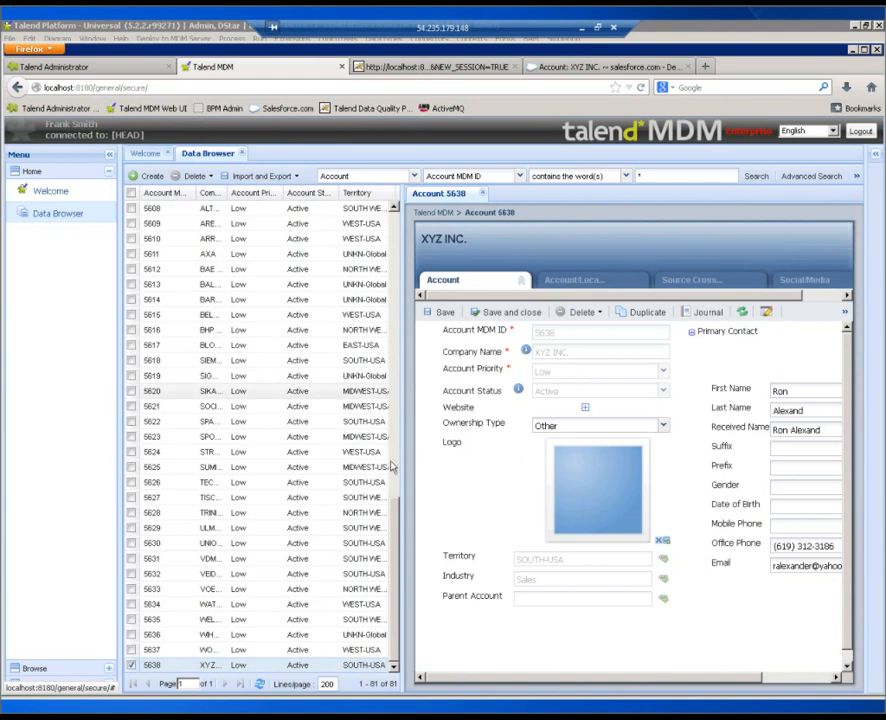
Step: Launch the Company Name Change process once more for the XYZ INC. account and acknowledge the status message
left_click(843, 314)
left_click(785, 366)
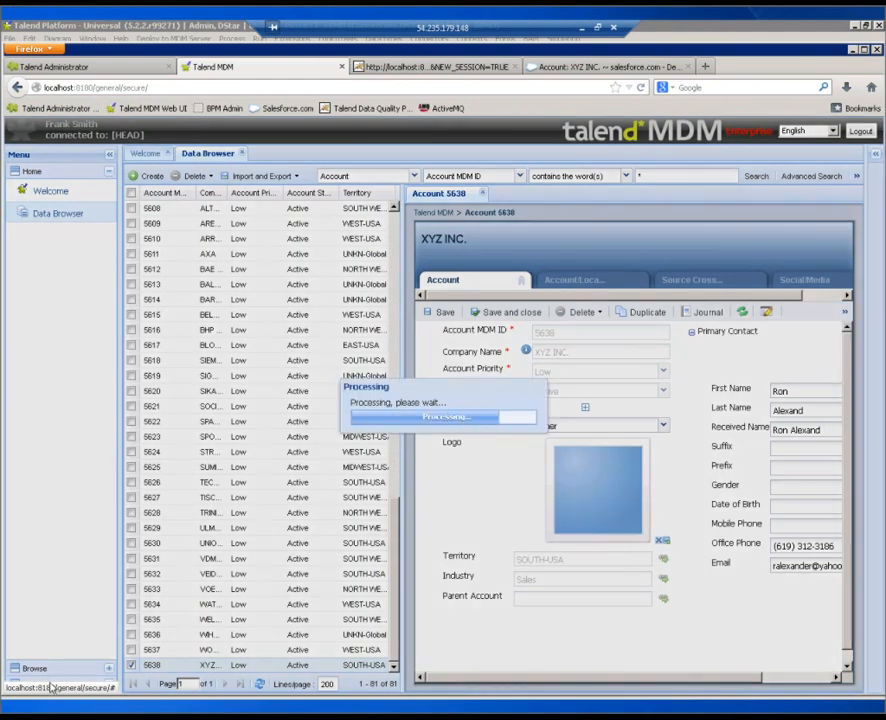
left_click(438, 428)
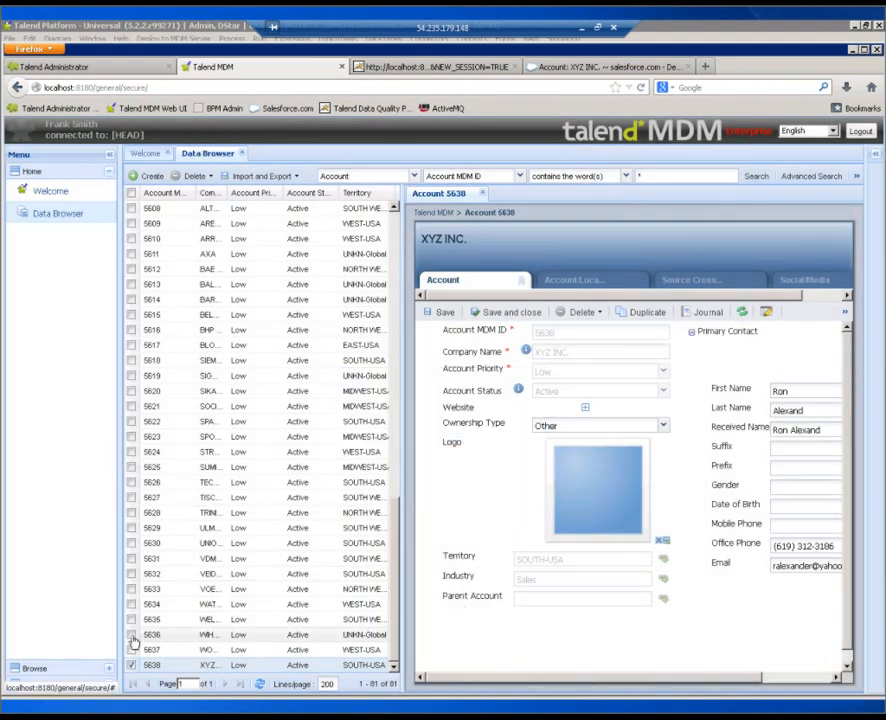
Step: Open workflow task Request-1.0-#5, change the company name to XYZ ABC INC. with the reason Merger, submit it for change, and close it
left_click(30, 683)
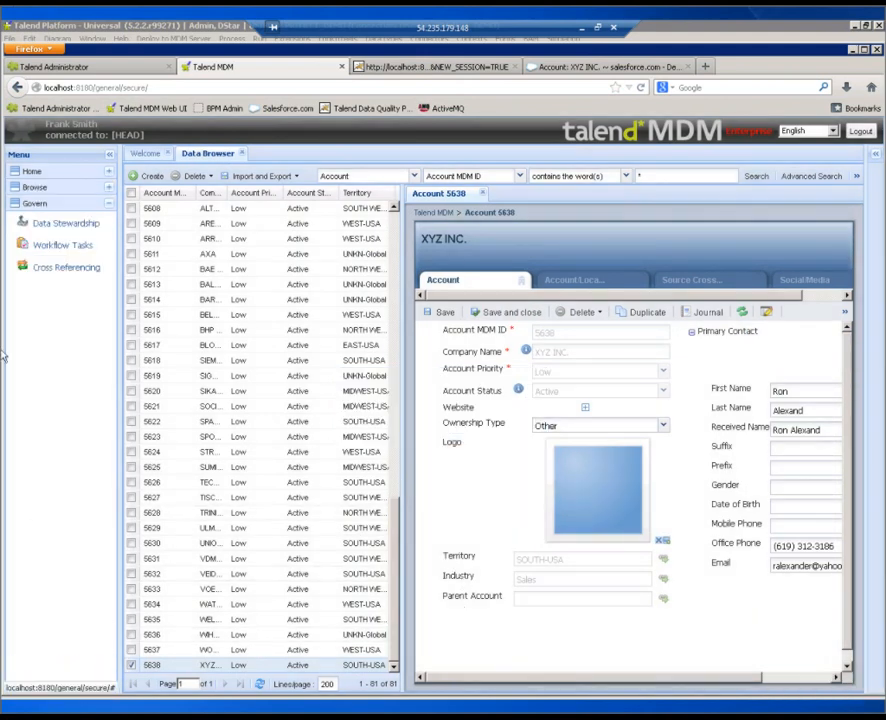
left_click(35, 252)
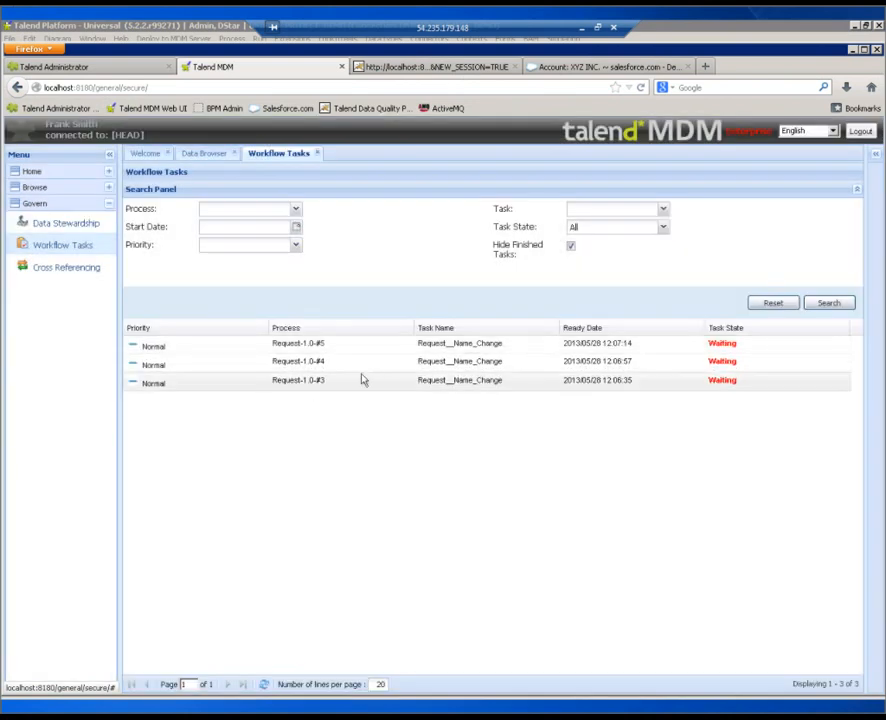
left_click(325, 346)
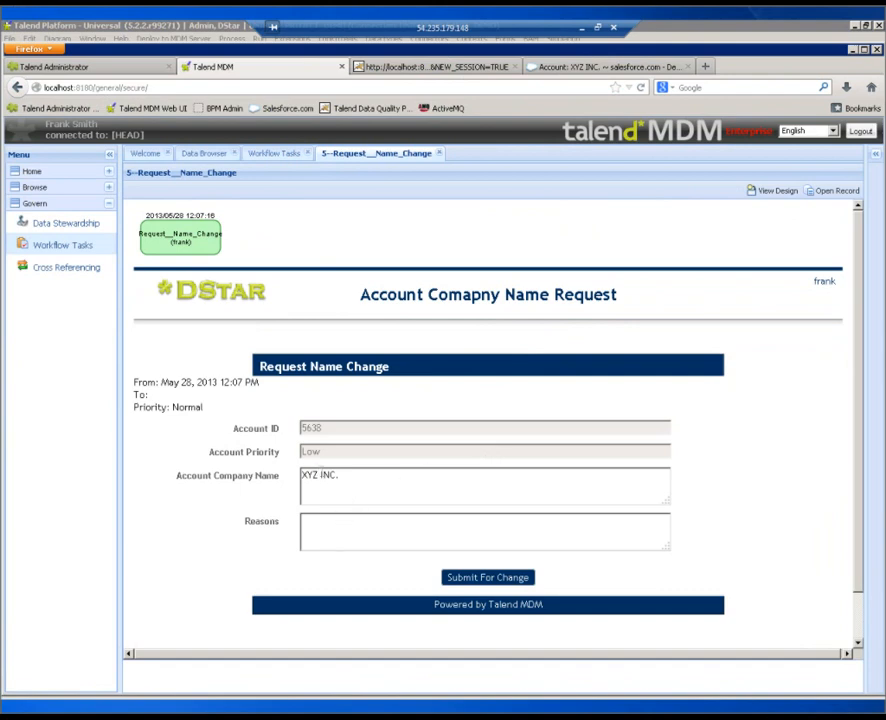
left_click(324, 478)
type("ABC")
left_click(521, 578)
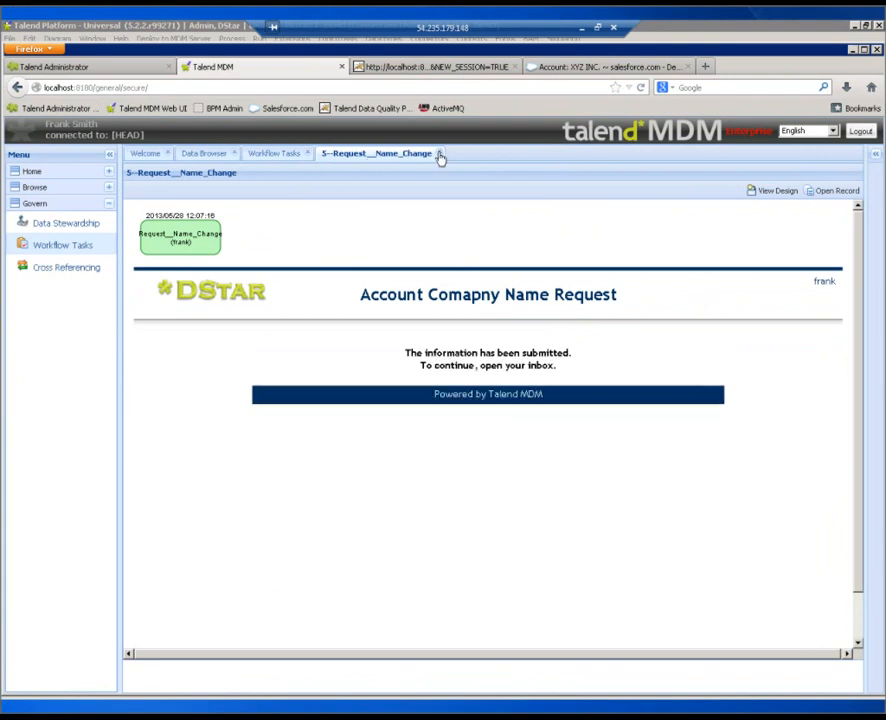
left_click(439, 154)
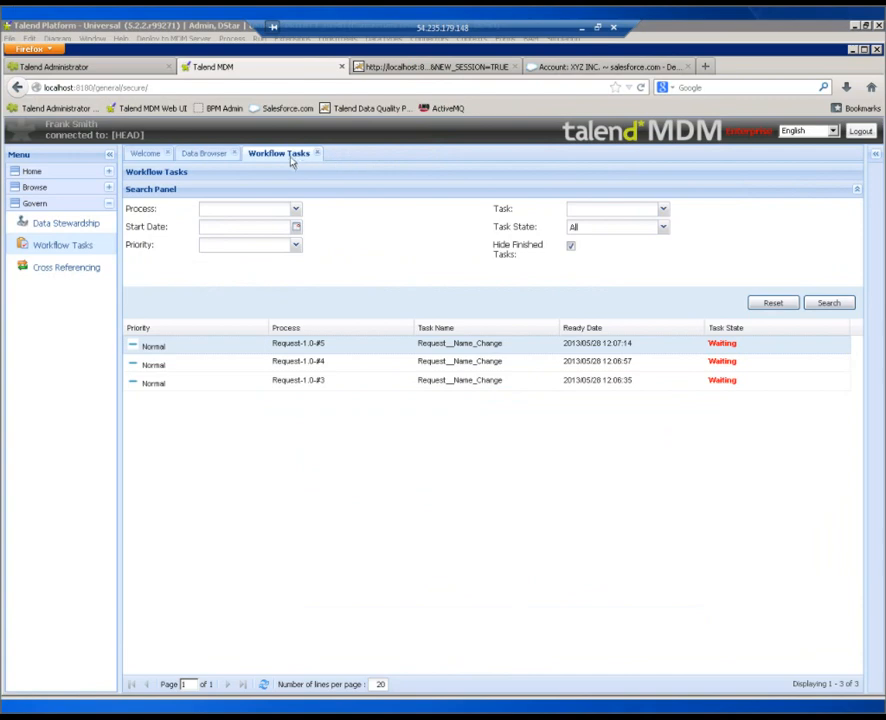
Step: Open workflow task Request-1.0-#3, set the company name to FUTURE BRIGHT DIM with the reason "Not so bright", and submit it for change
left_click(273, 383)
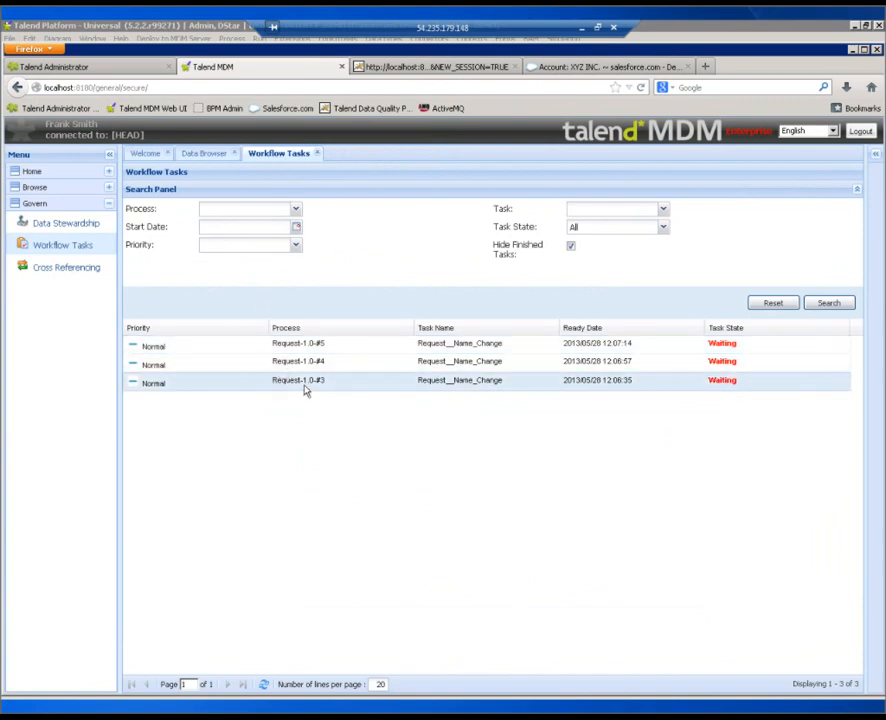
double_click(303, 389)
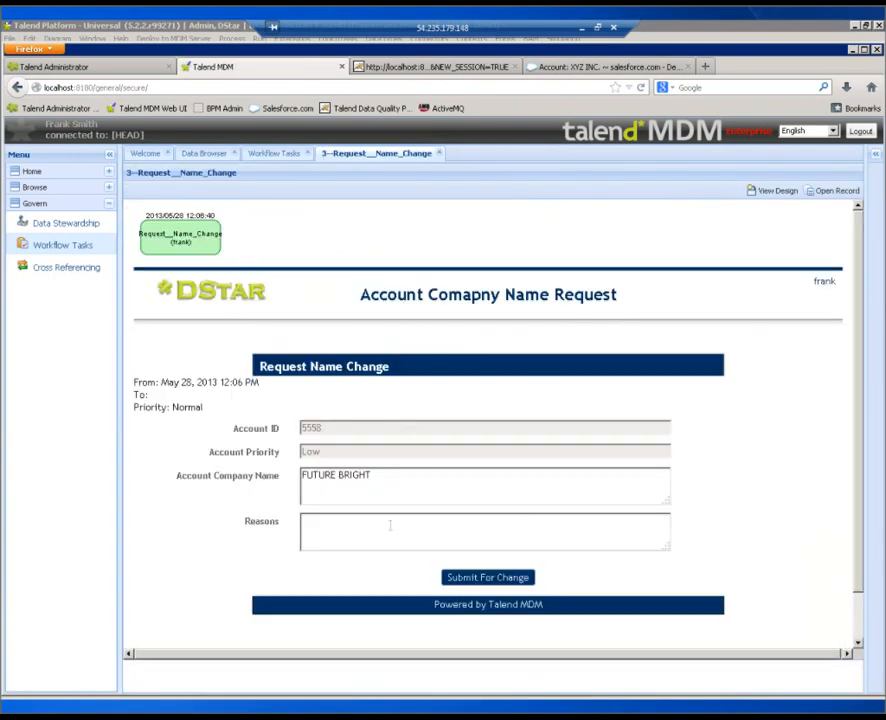
left_click(384, 477)
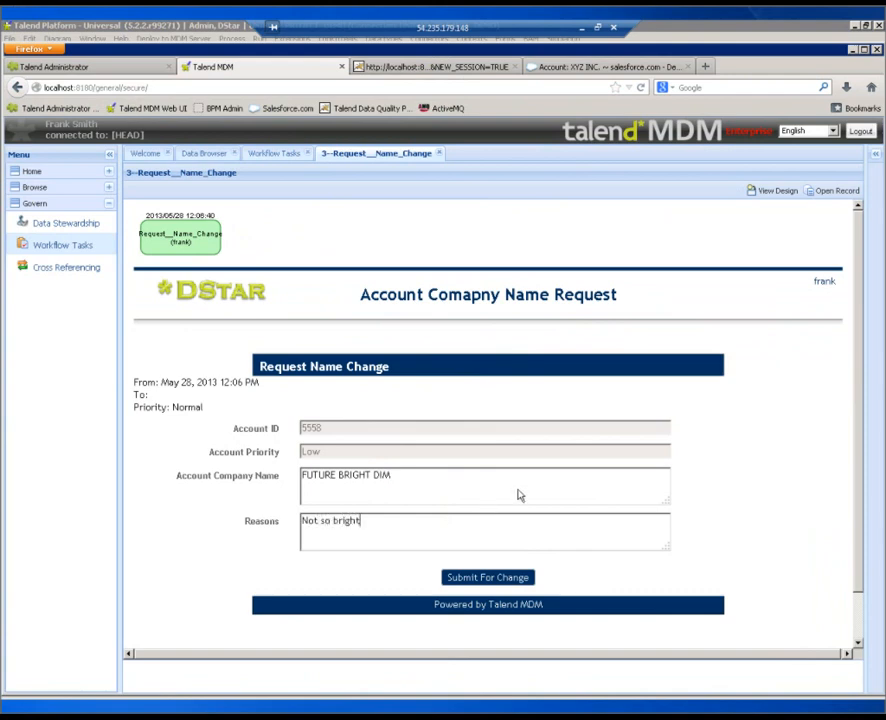
left_click(495, 581)
Step: Log out of Talend MDM and log in with the approving manager's saved login
left_click(860, 133)
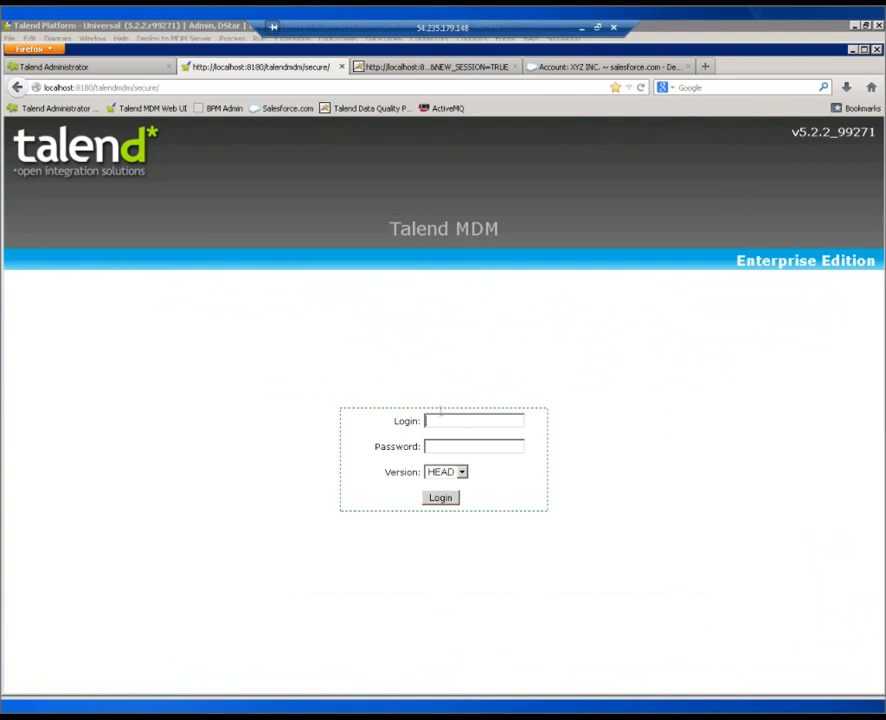
left_click(432, 421)
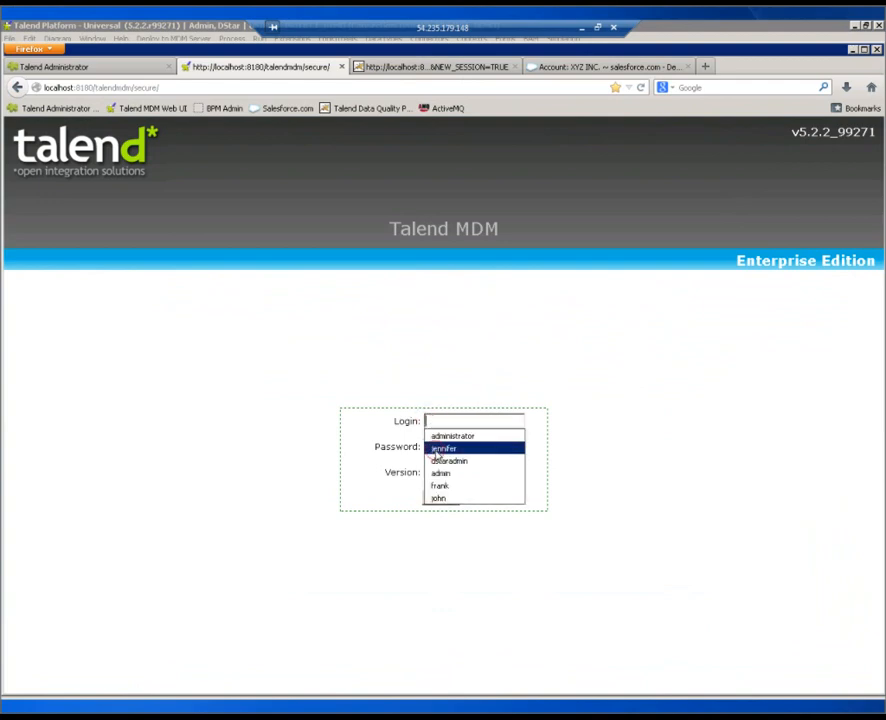
left_click(440, 448)
left_click(441, 498)
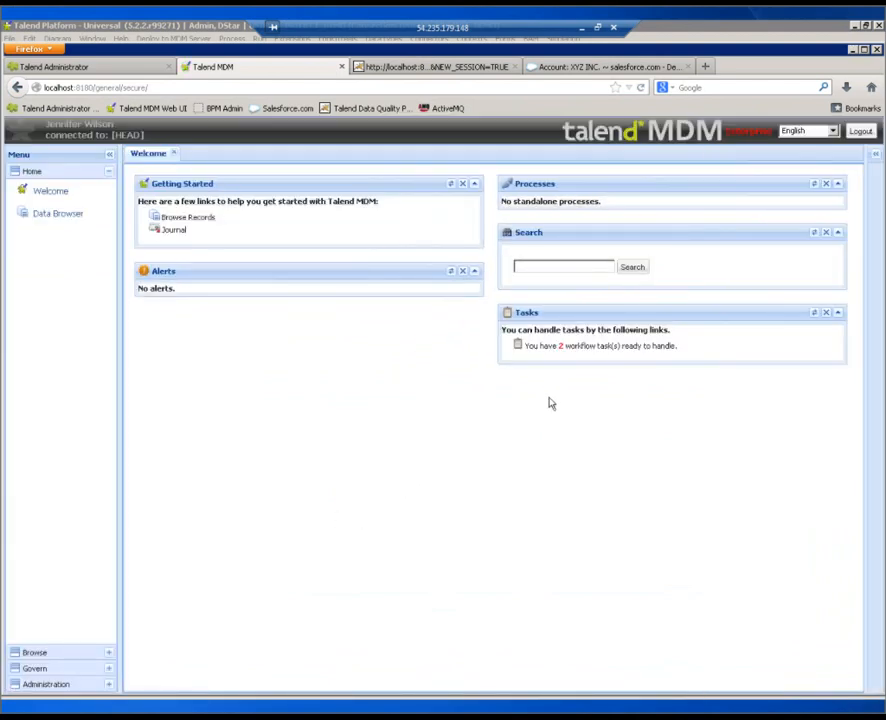
Step: Open the Step1 task of Request-1.0-#5 from the pending workflow tasks and submit the manager approval as Yes
left_click(578, 347)
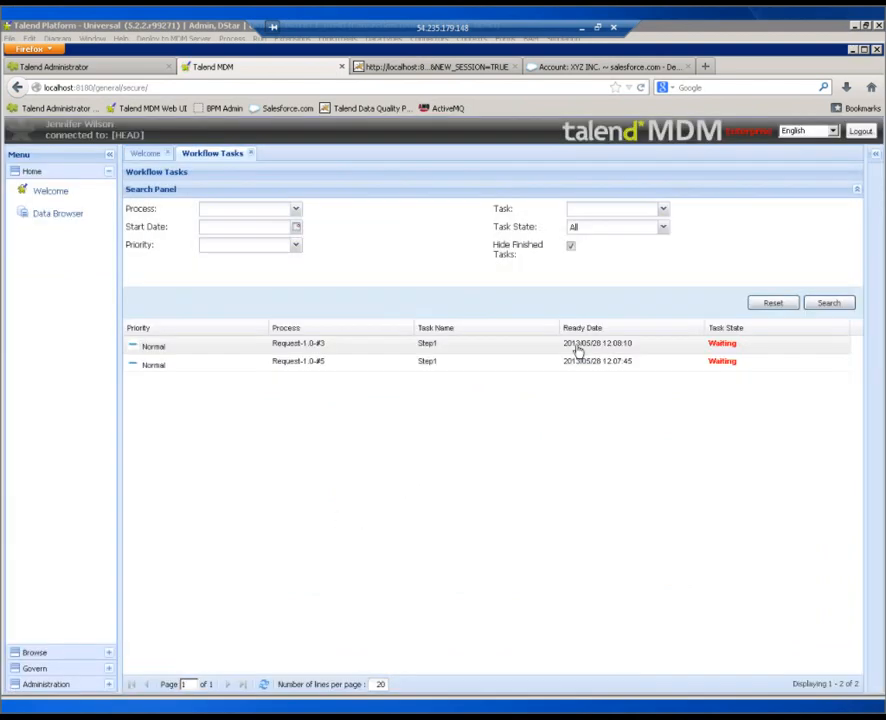
double_click(326, 366)
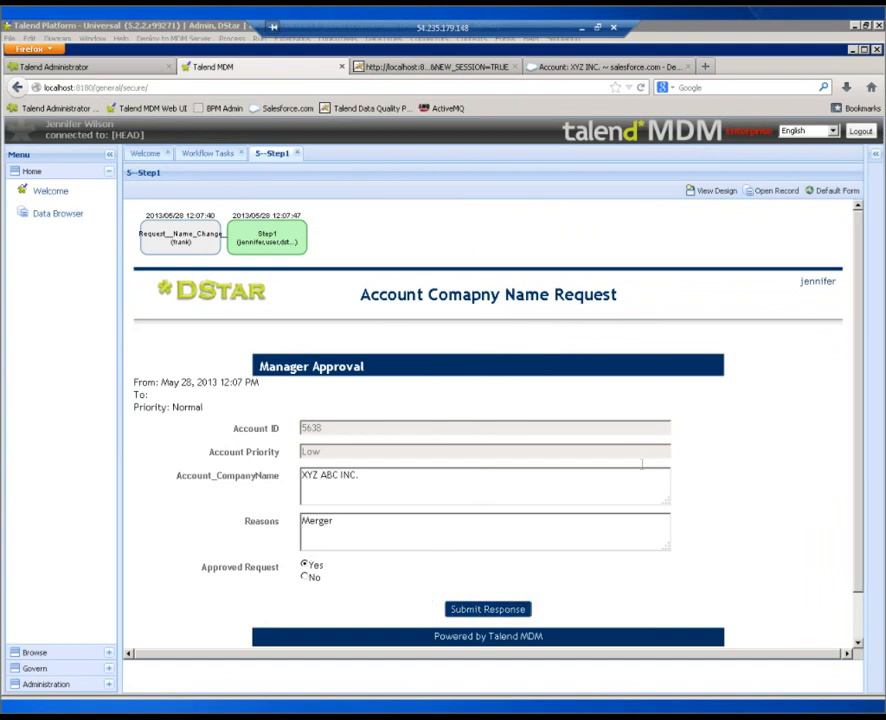
left_click(472, 612)
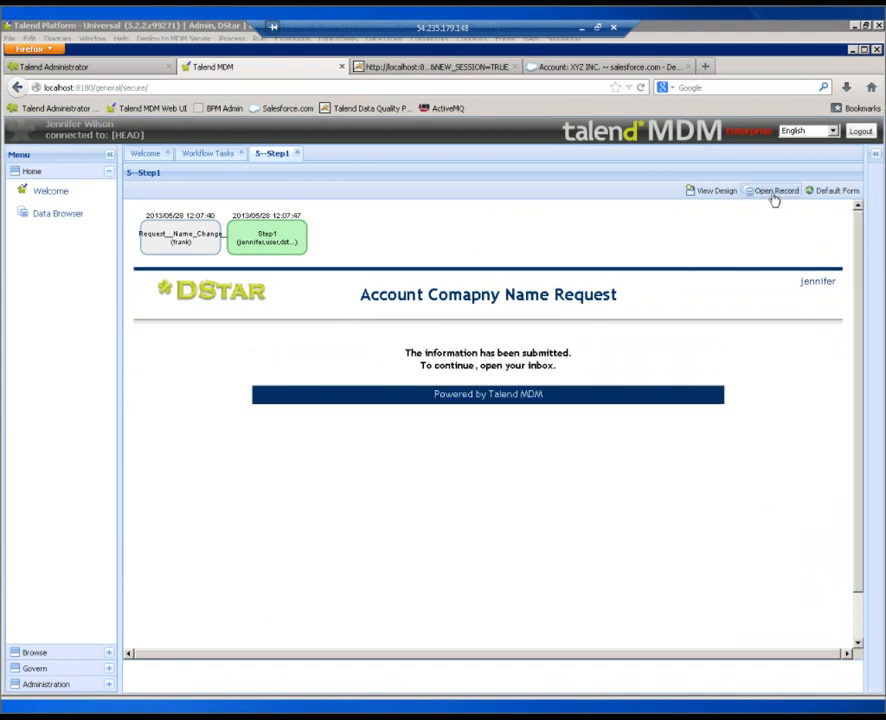
Step: Open the account record of the approved request, view its journal, and compare the account before and after the latest workflow update
left_click(774, 193)
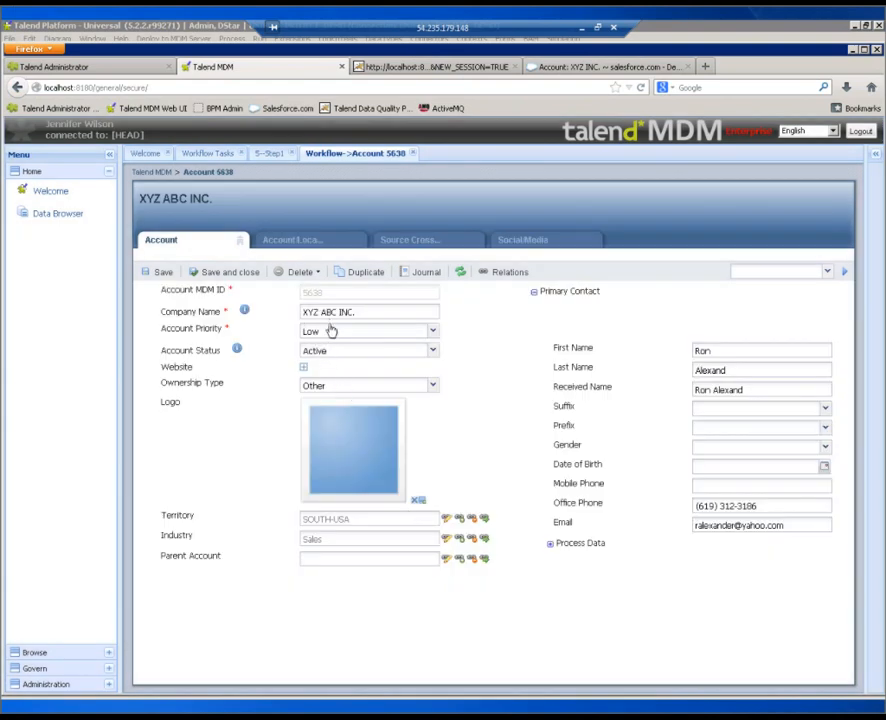
left_click(418, 273)
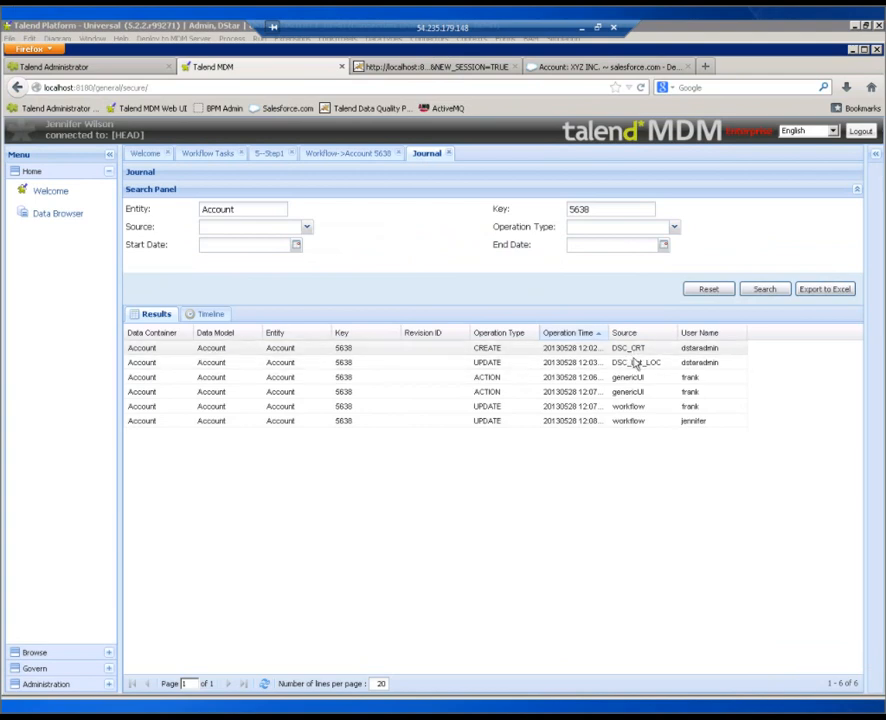
double_click(630, 420)
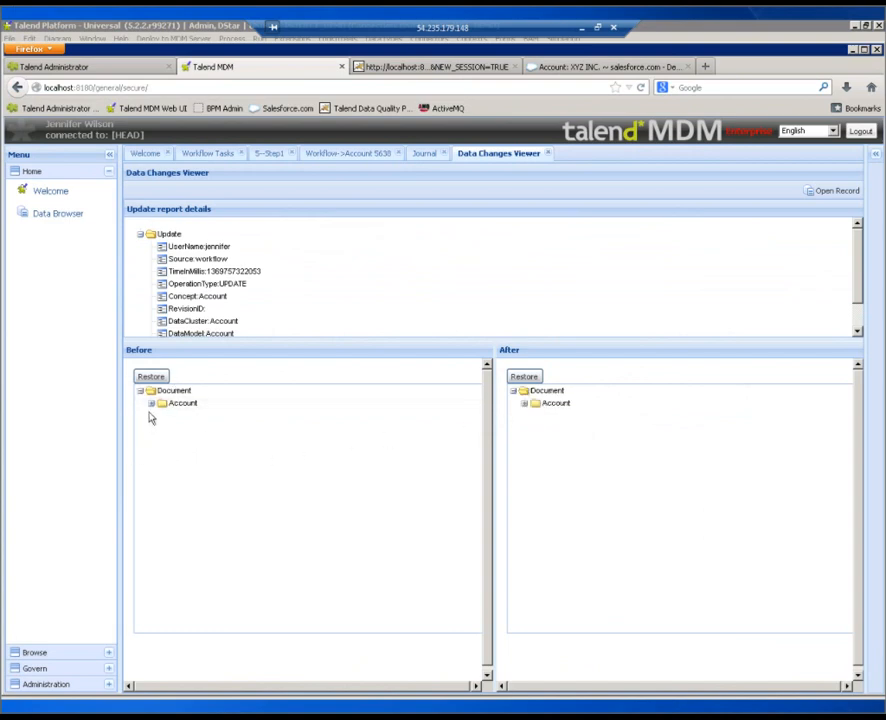
left_click(151, 403)
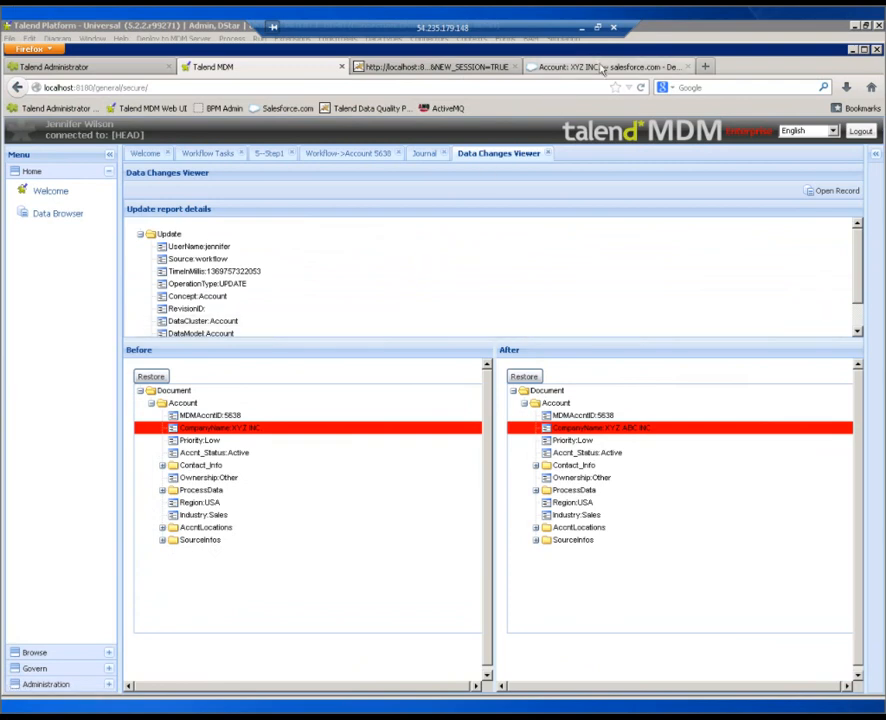
Step: Check the company name by reloading the XYZ account in Salesforce and rerunning the dstar_crm.account query in MySQL Workbench
left_click(607, 67)
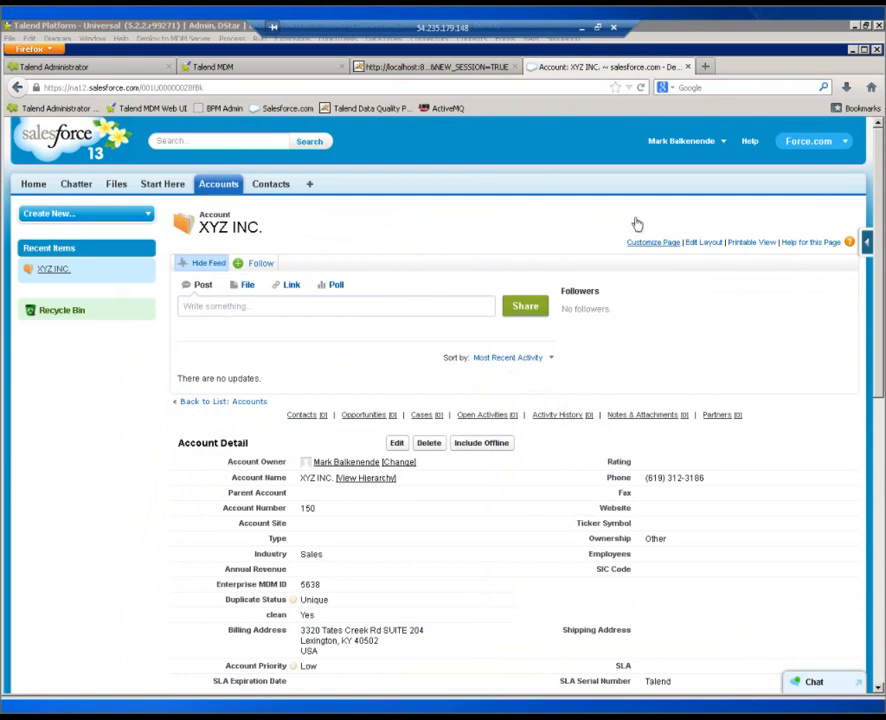
left_click(641, 87)
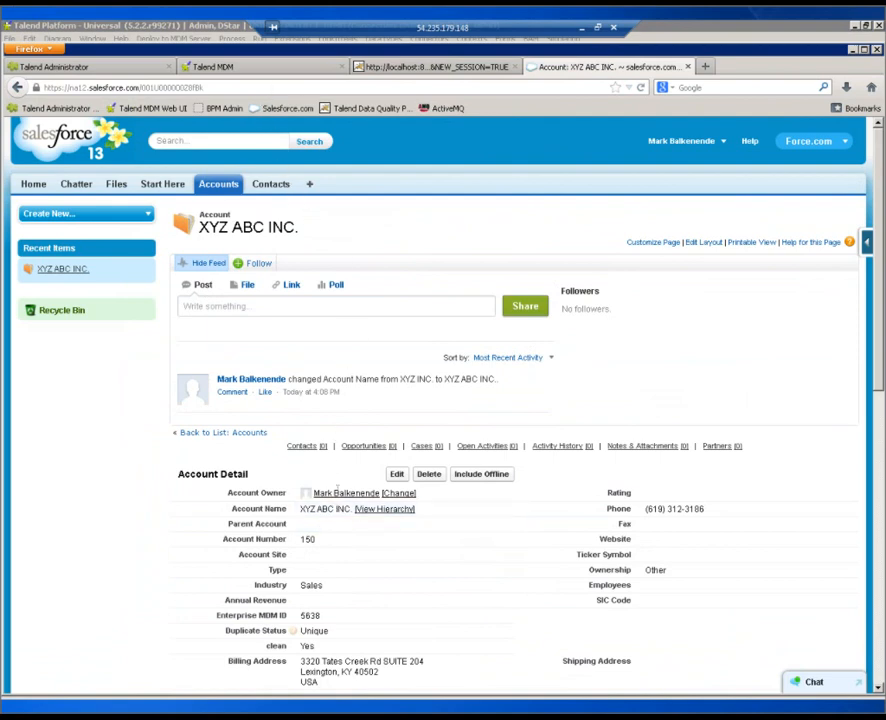
left_click(283, 703)
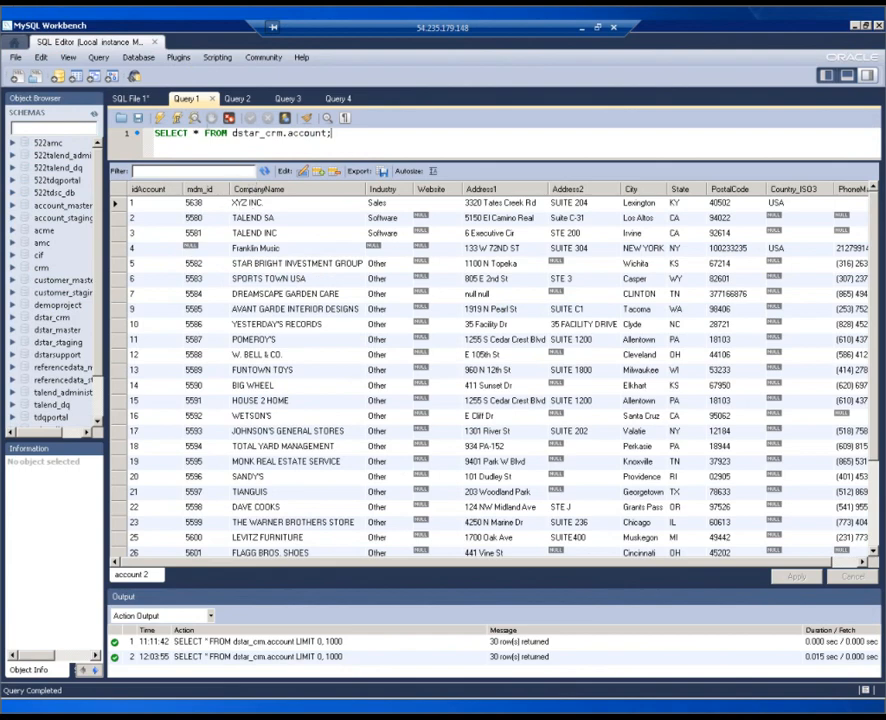
left_click(159, 118)
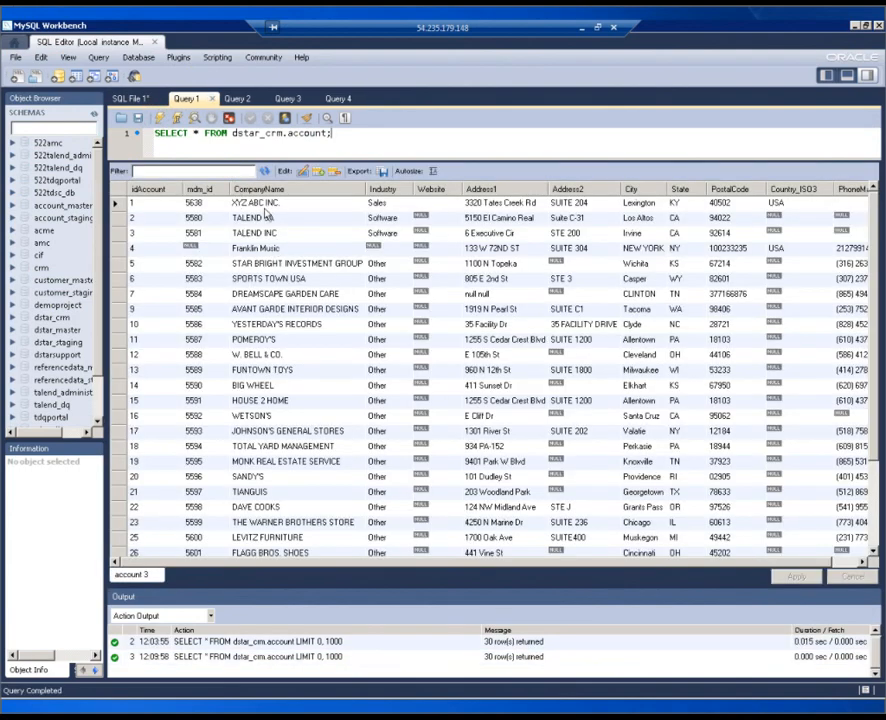
Step: Switch to Talend Studio's Mediation perspective, open the MDM_Account_Sync_Changes 0.2 route from the Account folder, and maximize its editor
left_click(350, 684)
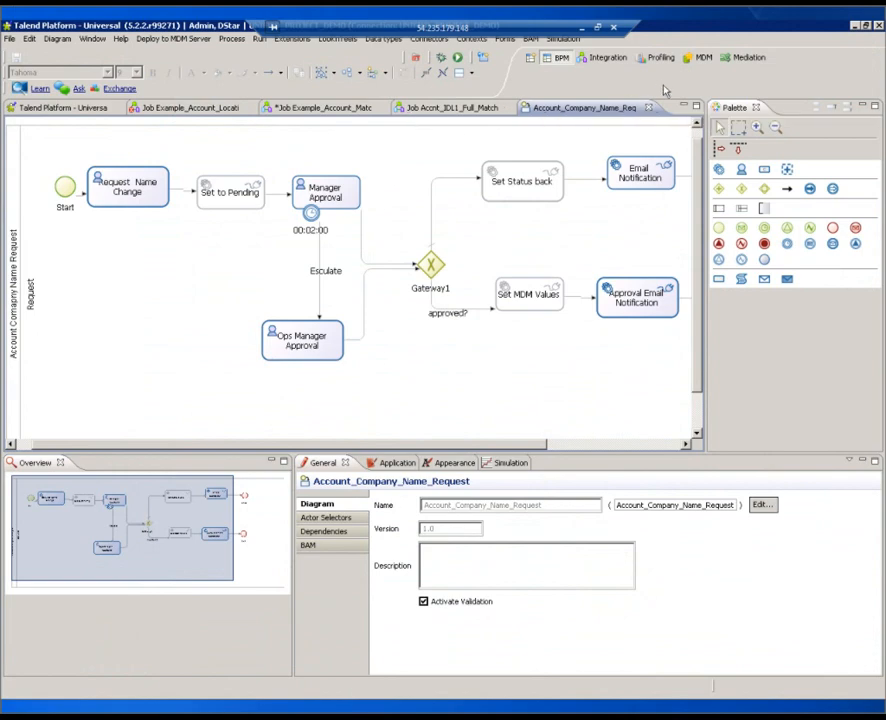
left_click(740, 62)
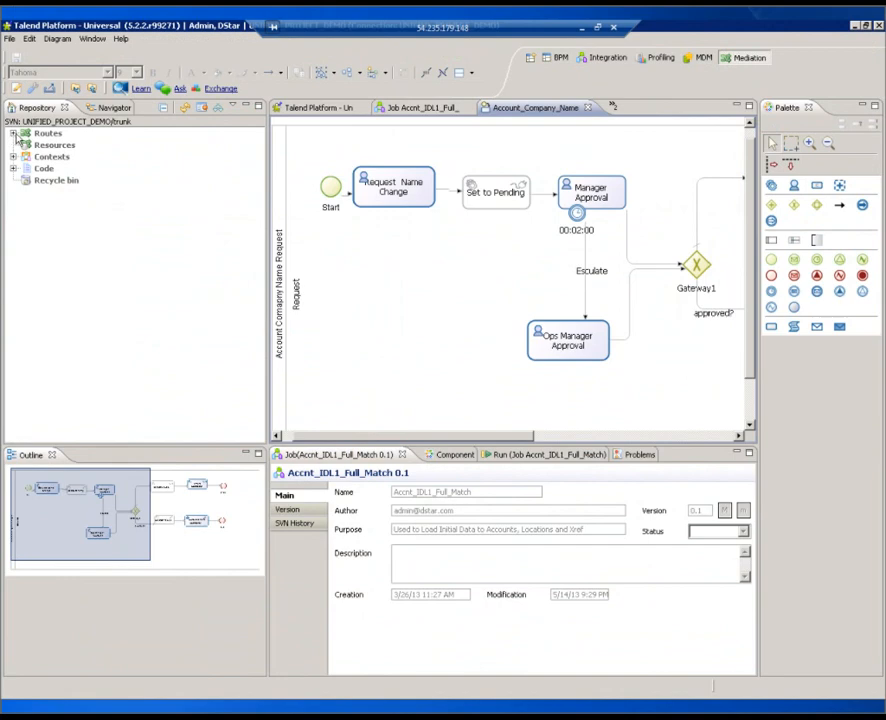
left_click(13, 133)
left_click(26, 145)
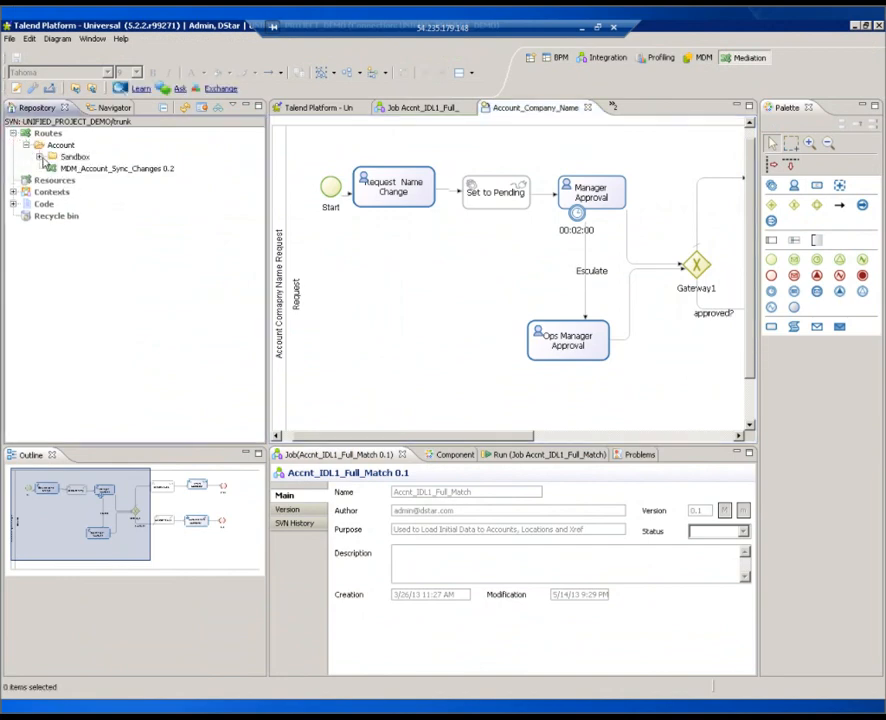
left_click(55, 168)
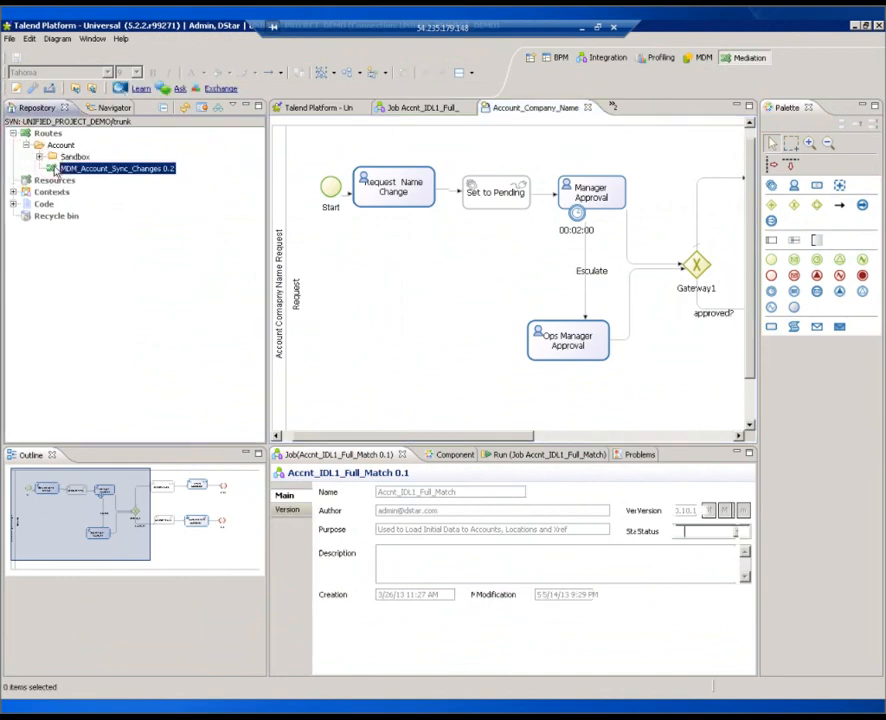
double_click(55, 168)
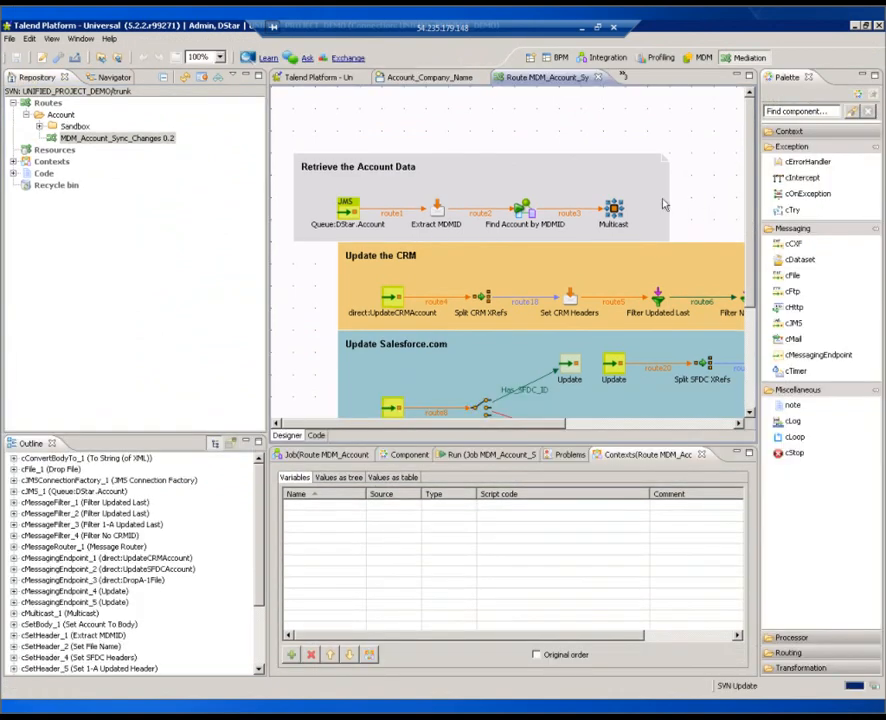
double_click(543, 80)
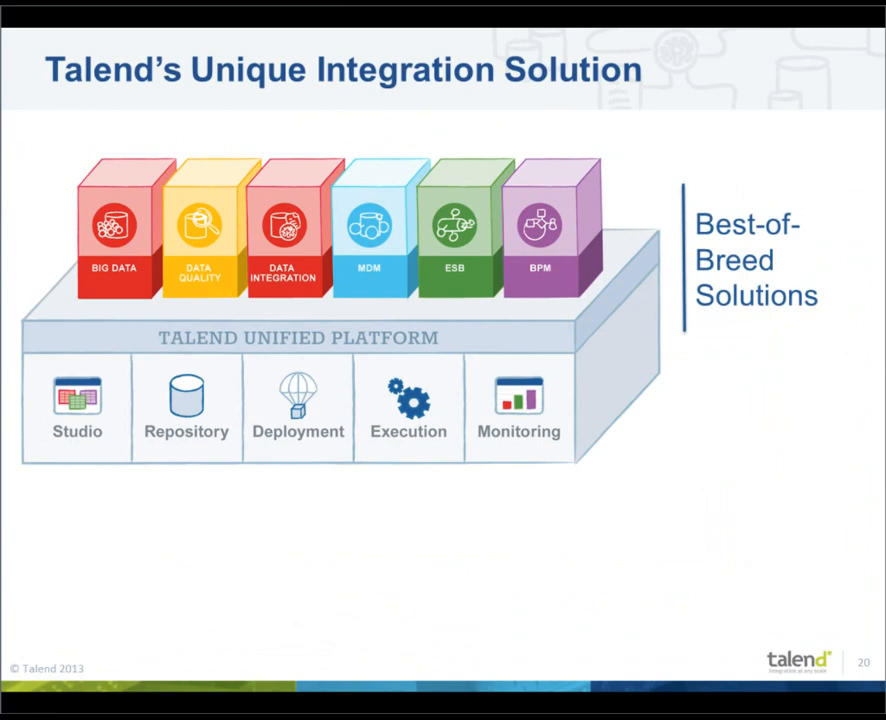
key("Right")
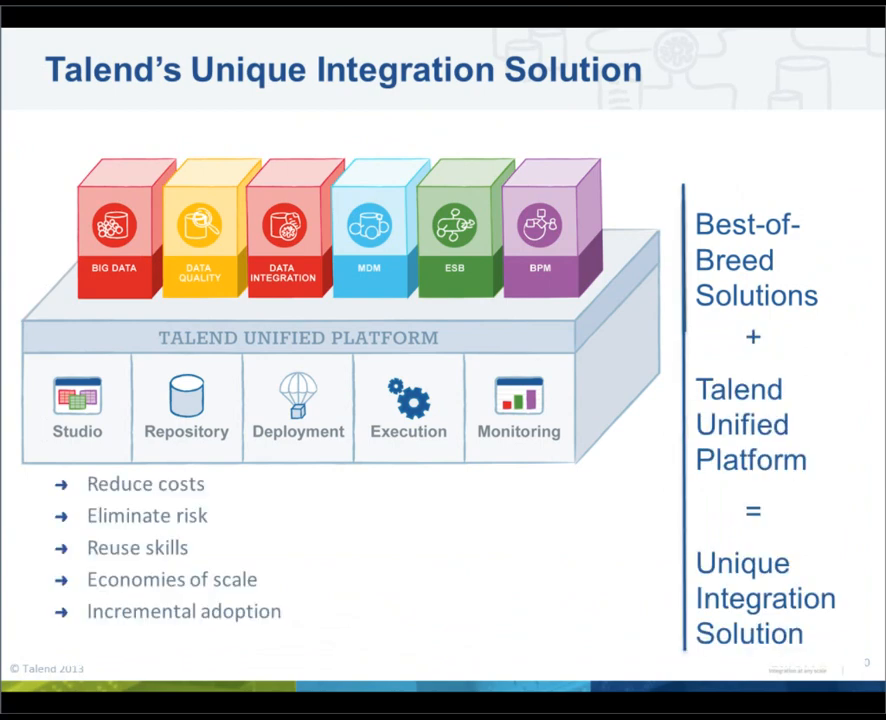